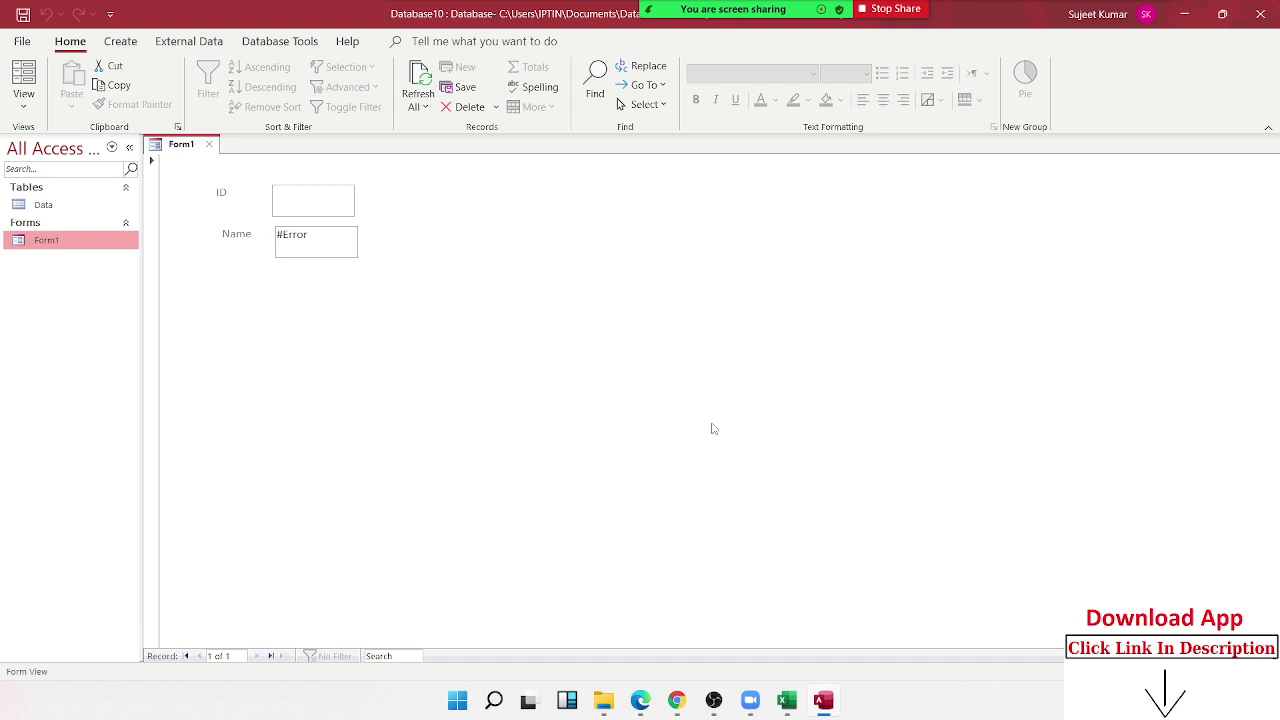
# - Enter ID 1, then ID 2, in Form1's ID box so the Name box shows Mohan
pyautogui.click(650, 15)
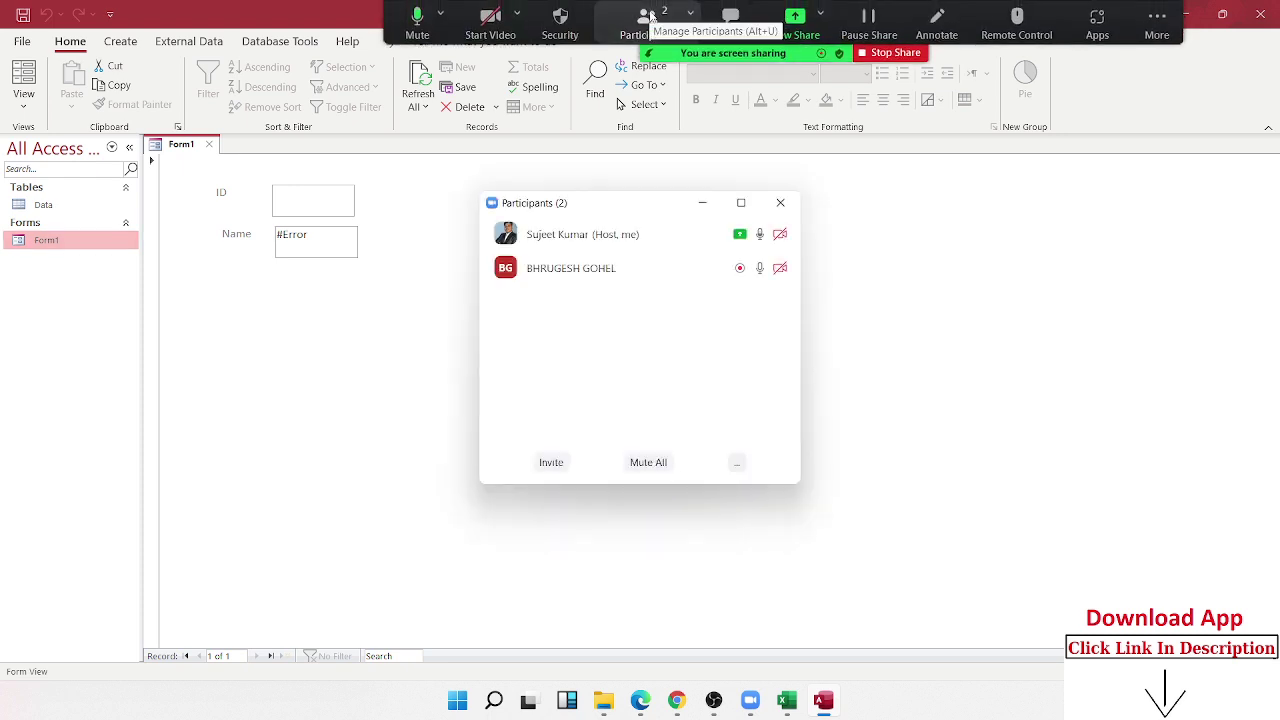
pyautogui.click(780, 202)
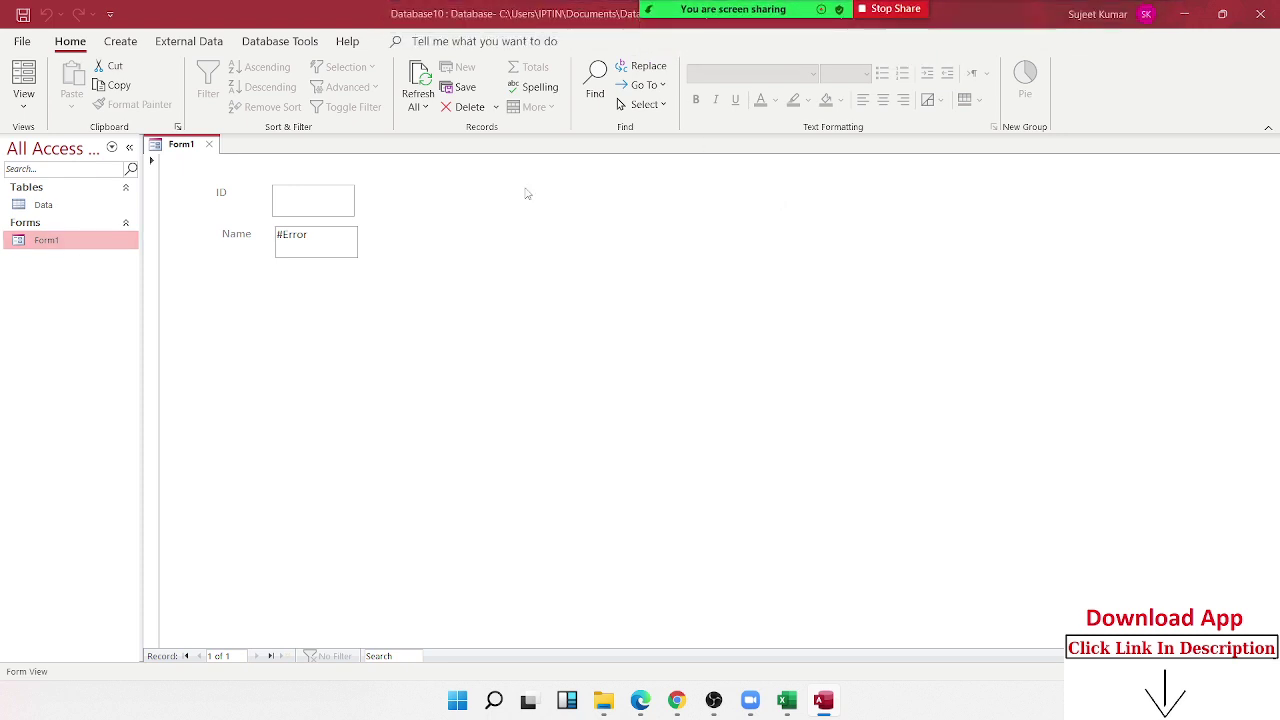
pyautogui.click(345, 203)
pyautogui.write('1')
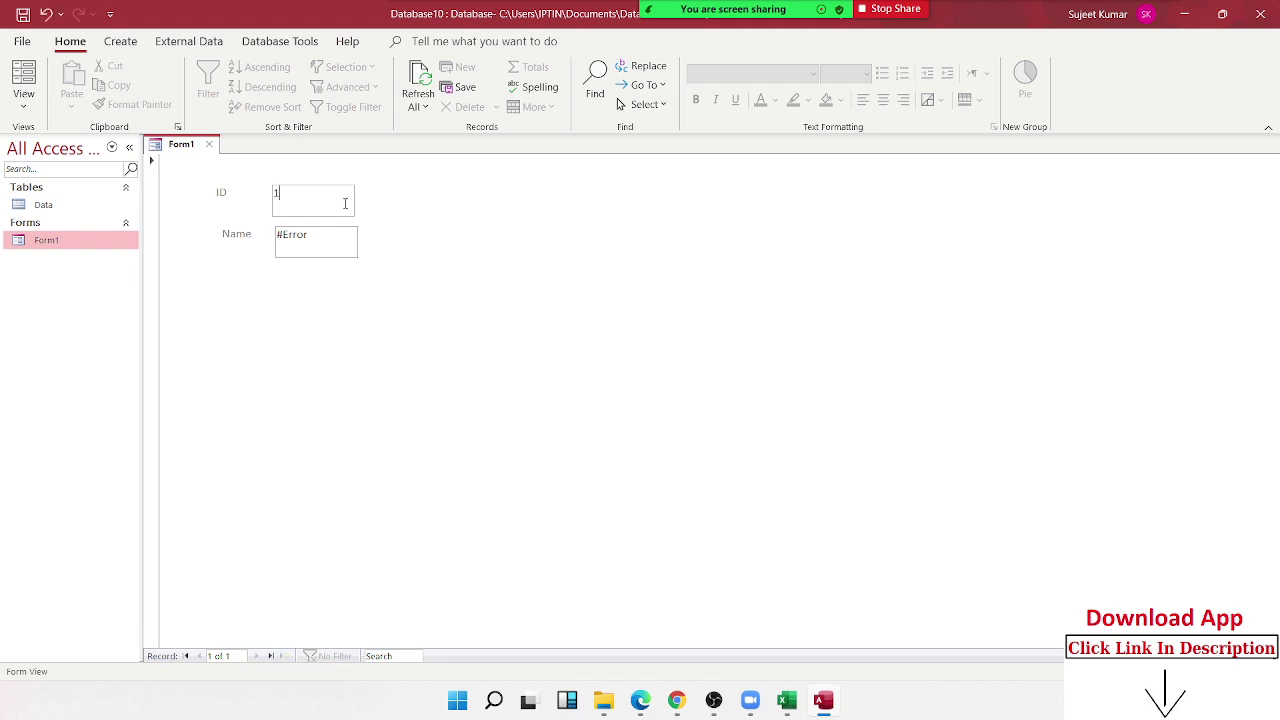
pyautogui.press('Tab')
pyautogui.click(316, 198)
pyautogui.press('BackSpace')
pyautogui.press('Tab')
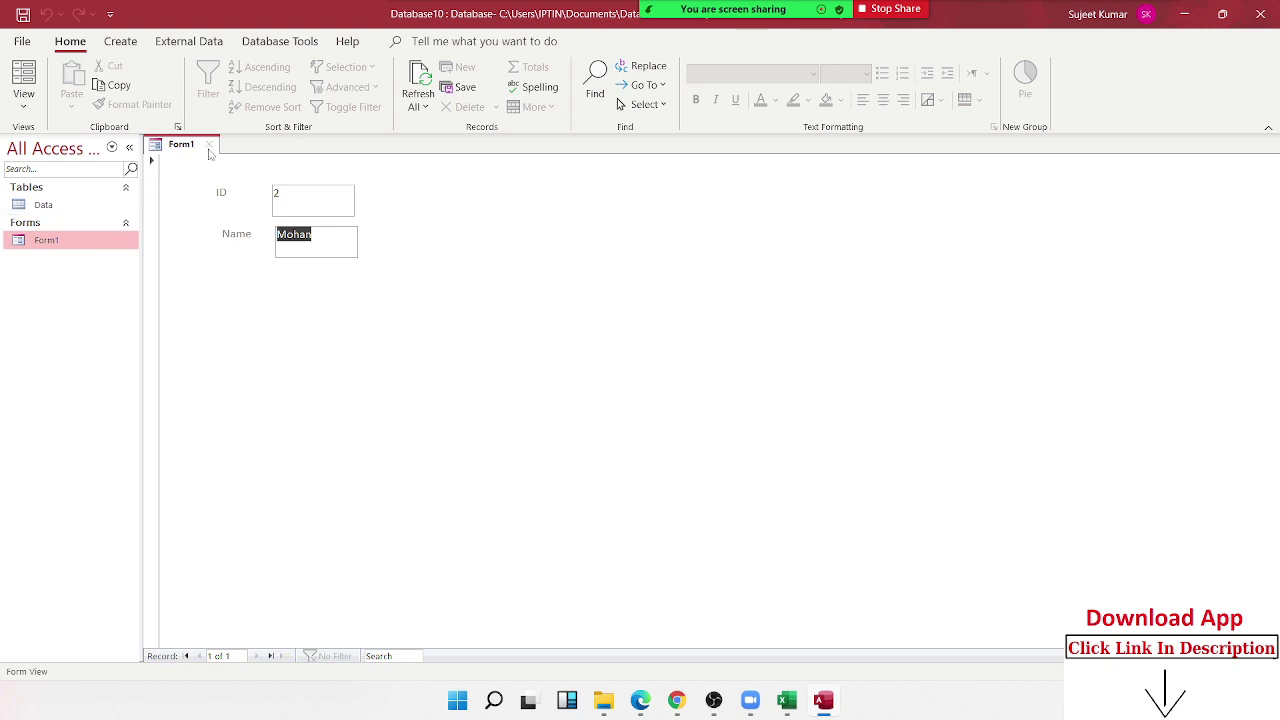
# - Review the Data table's ID, CName, City and Amt columns, then create a blank form in Design View
pyautogui.doubleClick(45, 205)
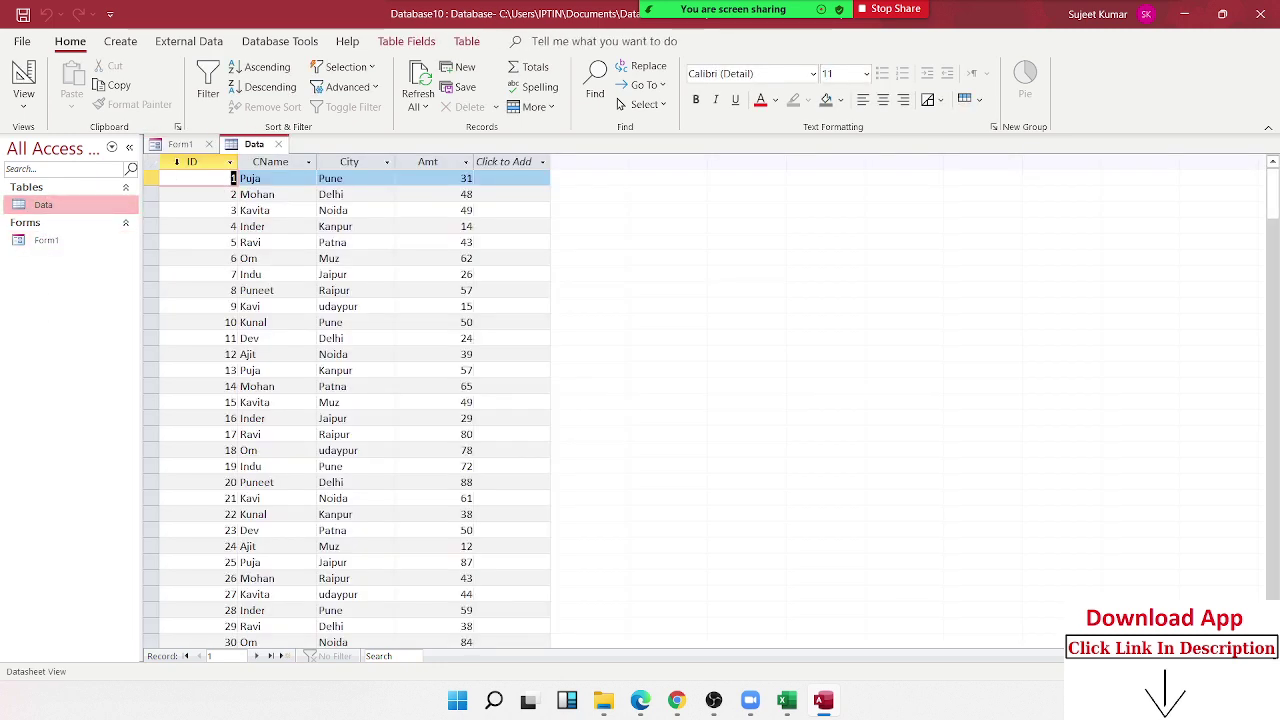
pyautogui.click(179, 167)
pyautogui.click(254, 161)
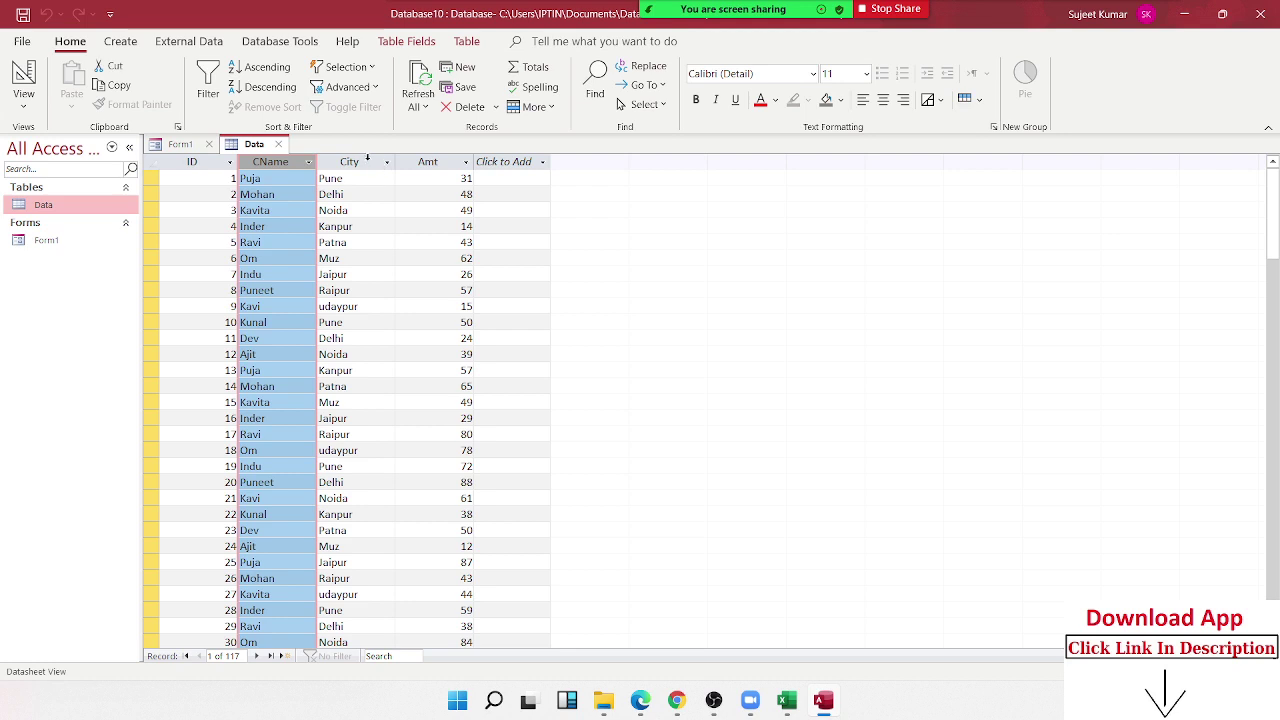
pyautogui.click(376, 163)
pyautogui.click(410, 162)
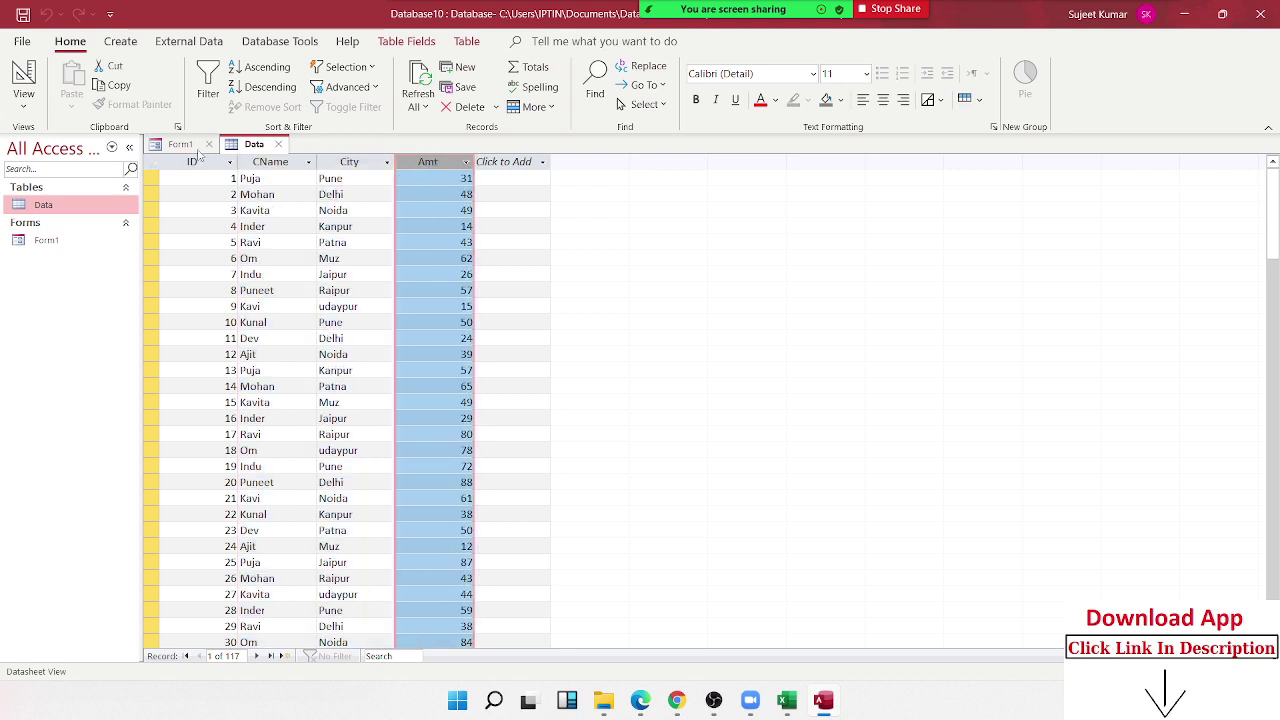
pyautogui.click(120, 41)
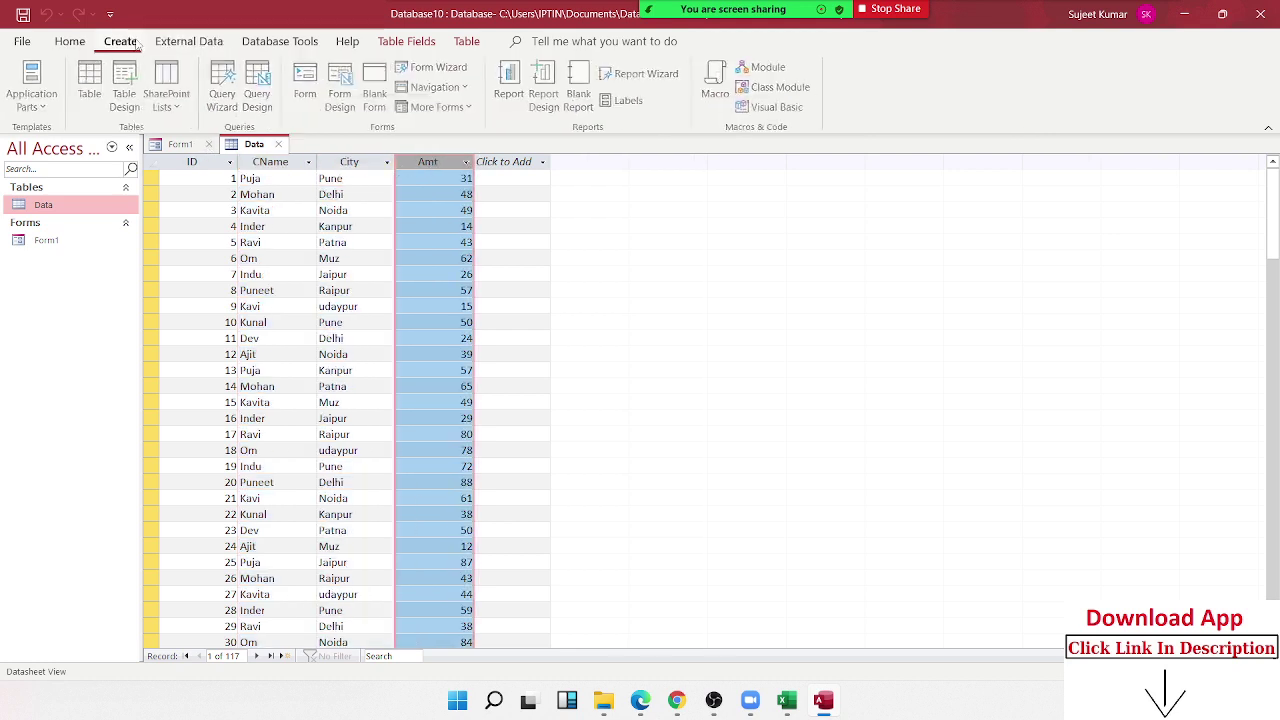
pyautogui.click(341, 95)
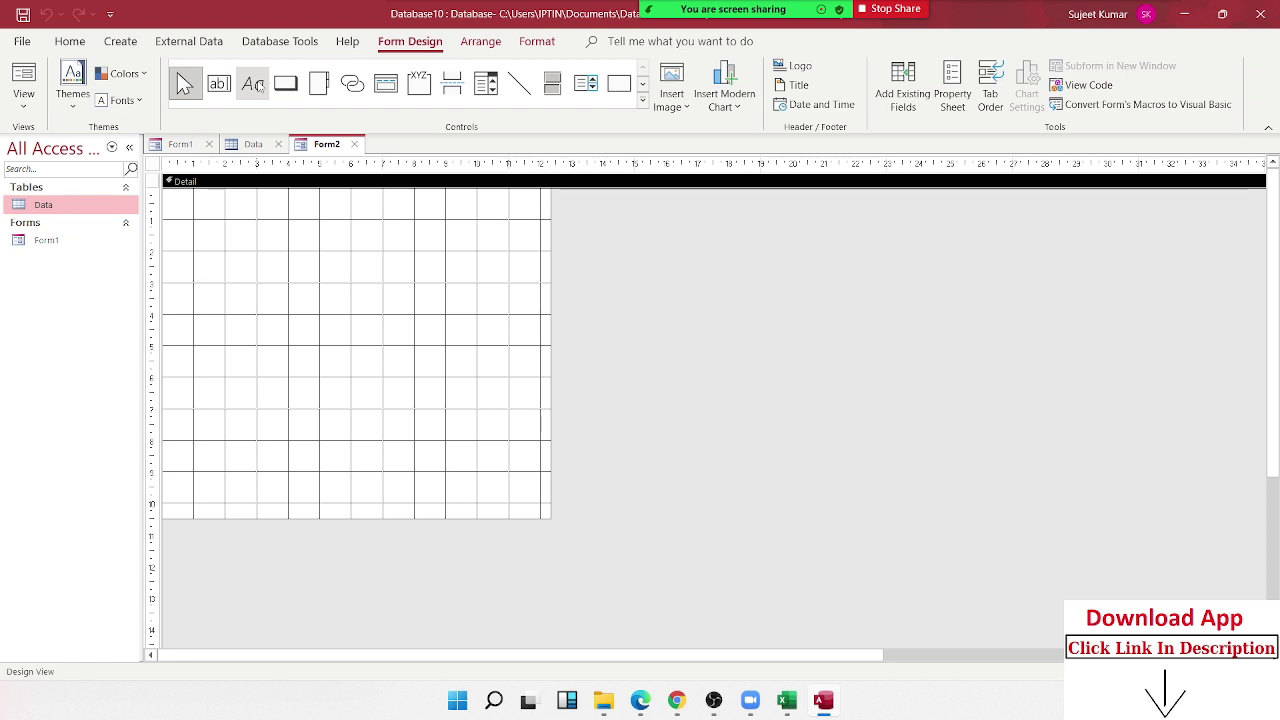
# - Draw an unbound text box and caption its label 'Enter ID'
pyautogui.click(219, 84)
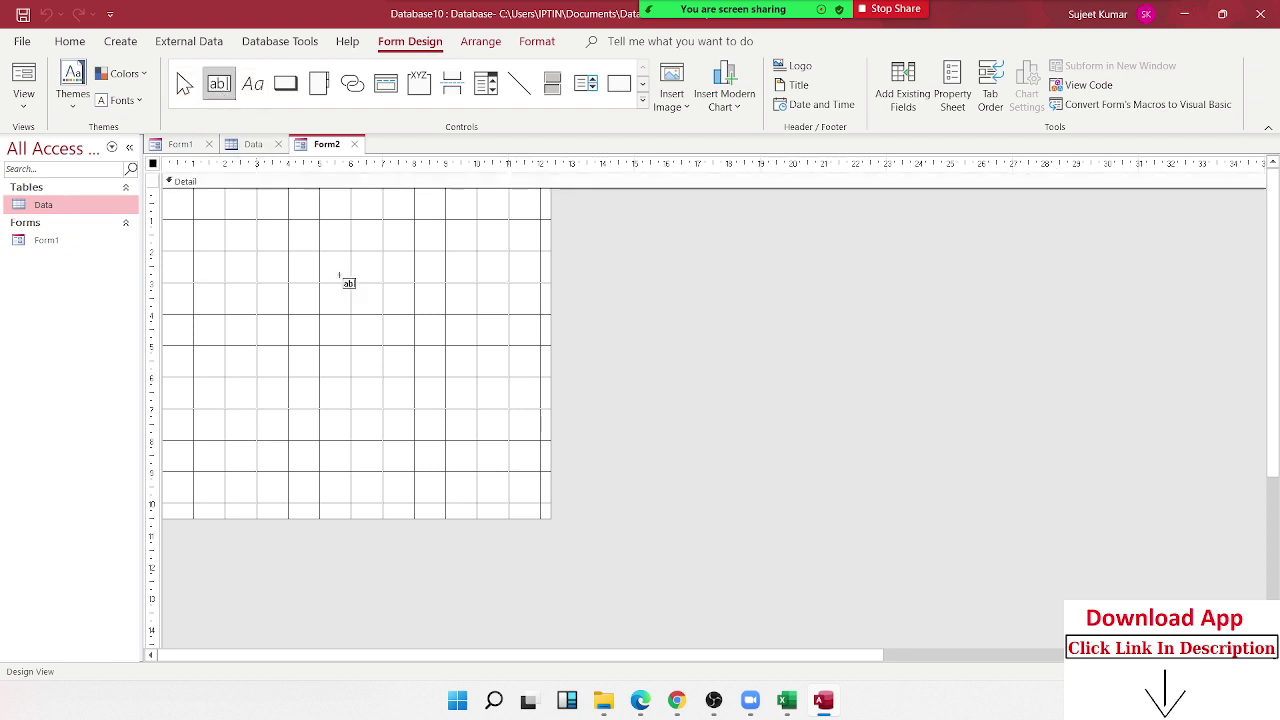
pyautogui.moveTo(291, 226); pyautogui.dragTo(397, 253)
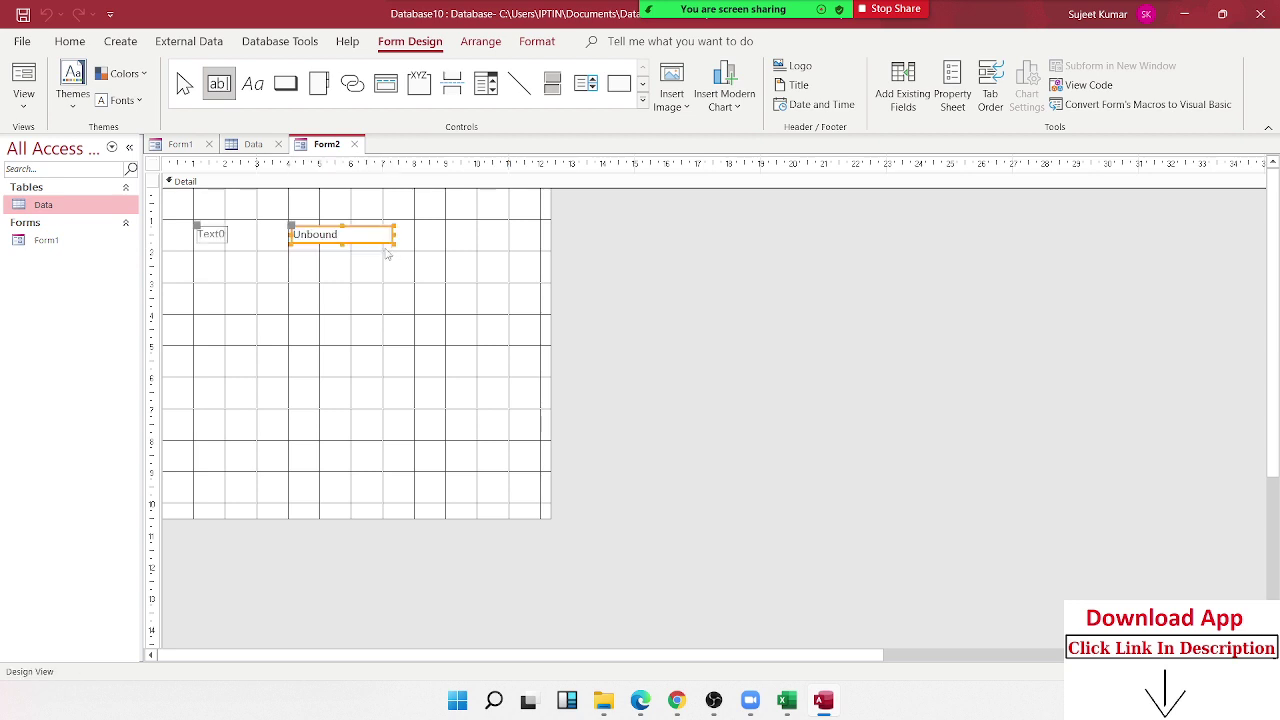
pyautogui.click(203, 225)
pyautogui.moveTo(203, 225); pyautogui.dragTo(243, 225)
pyautogui.doubleClick(262, 231)
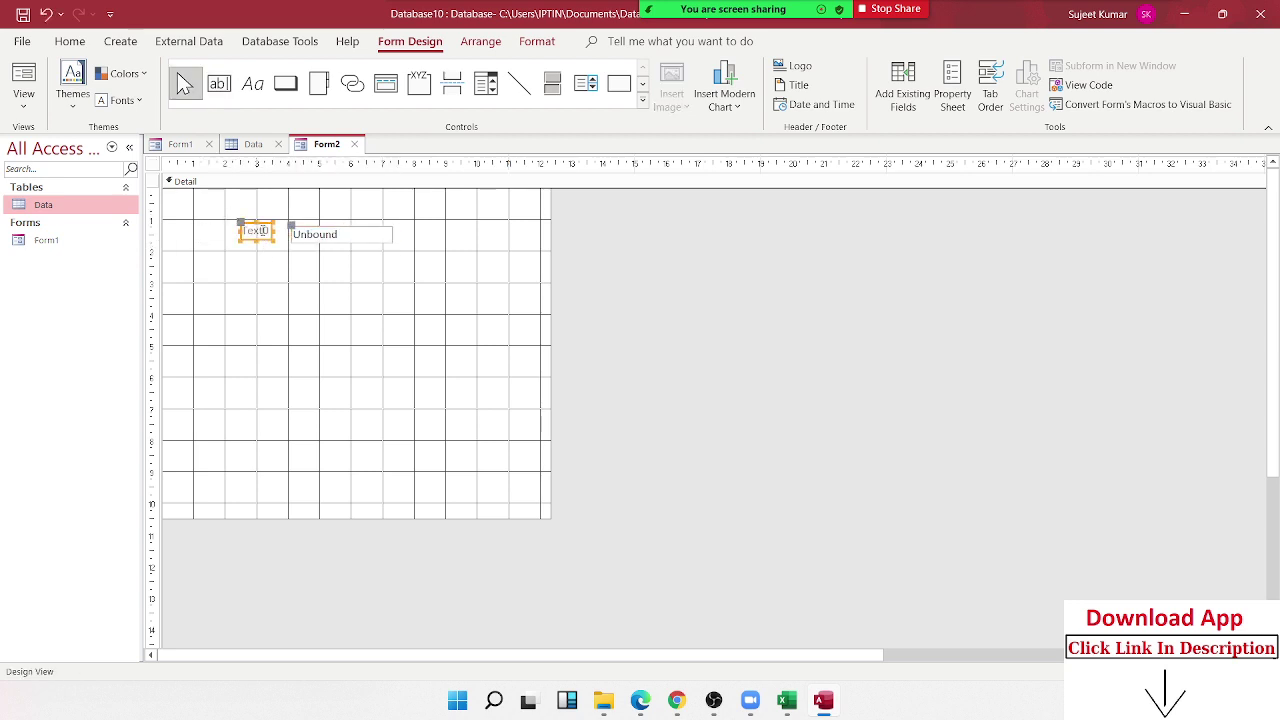
pyautogui.doubleClick(260, 231)
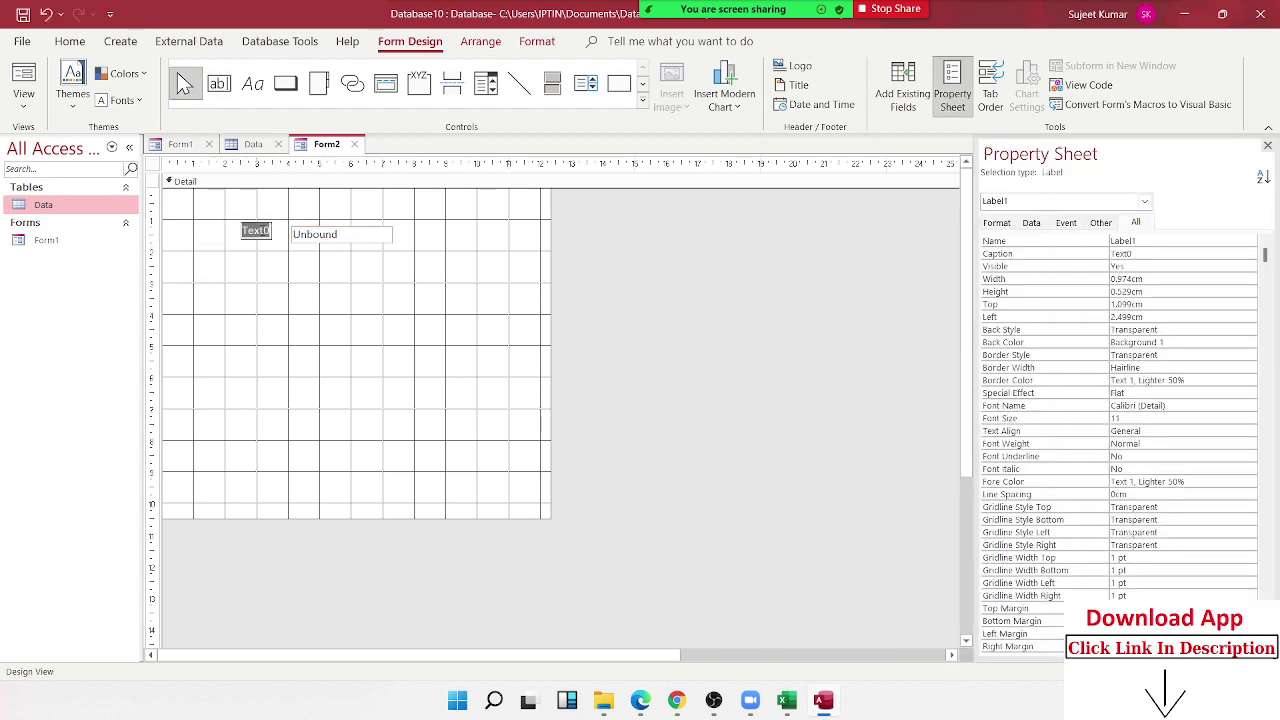
pyautogui.write('Enter ID')
pyautogui.click(356, 308)
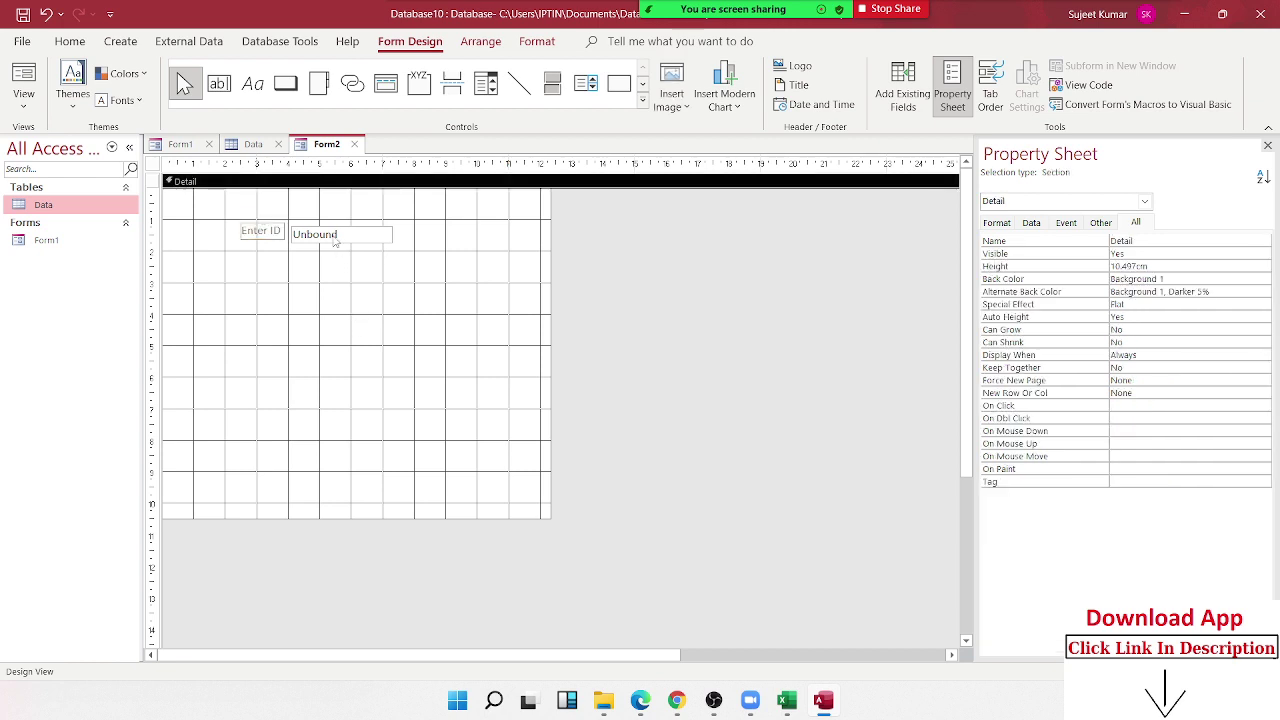
# - Make the Enter ID text box taller by raising its top edge
pyautogui.click(360, 233)
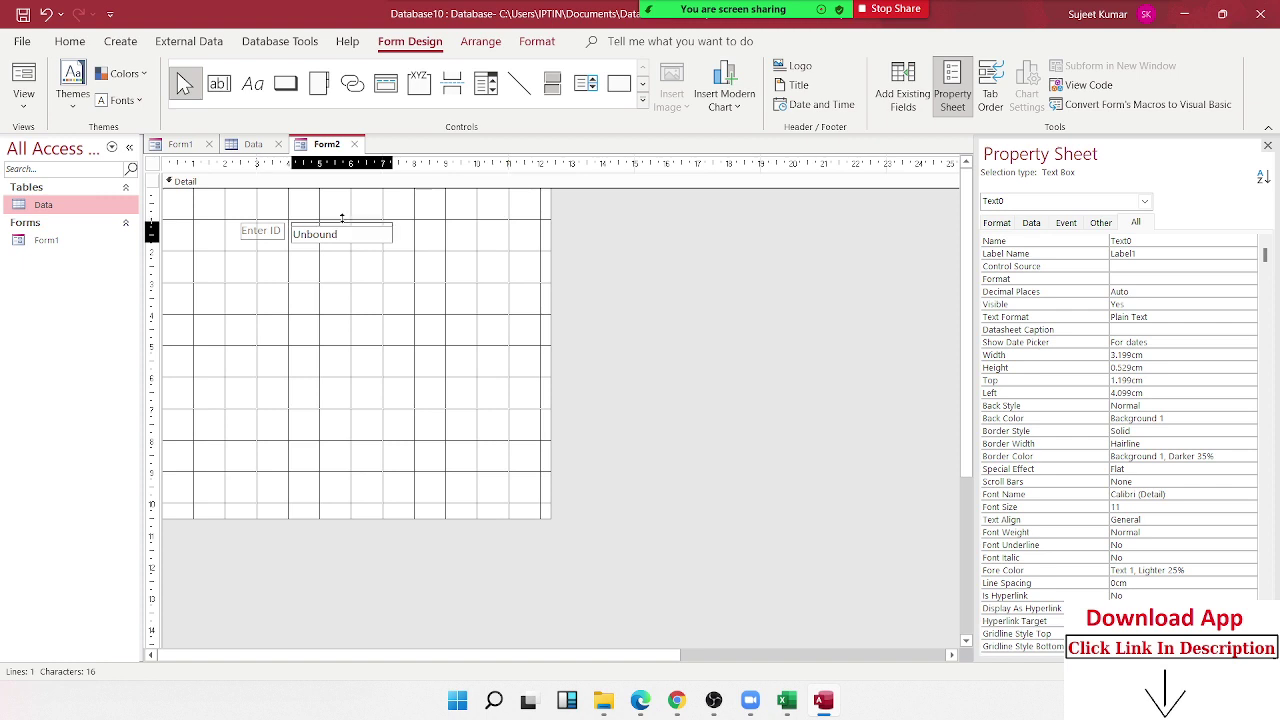
pyautogui.moveTo(340, 225); pyautogui.dragTo(342, 215)
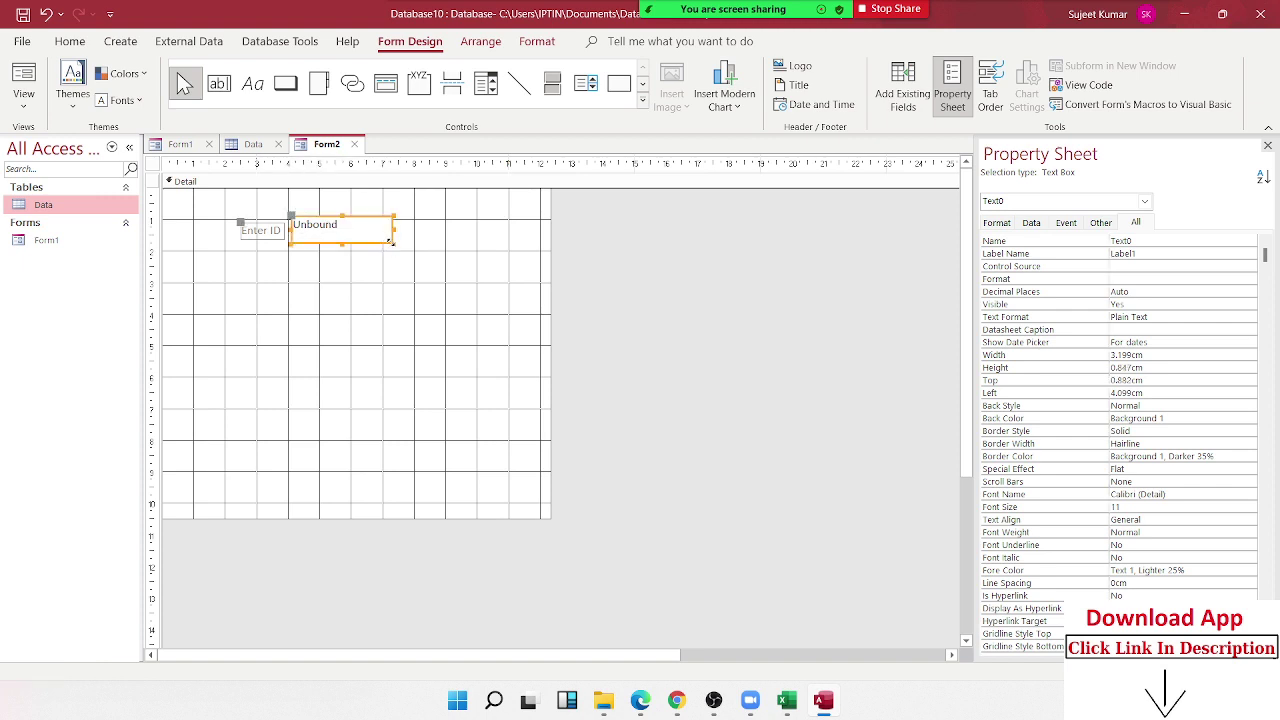
pyautogui.click(336, 240)
pyautogui.click(289, 273)
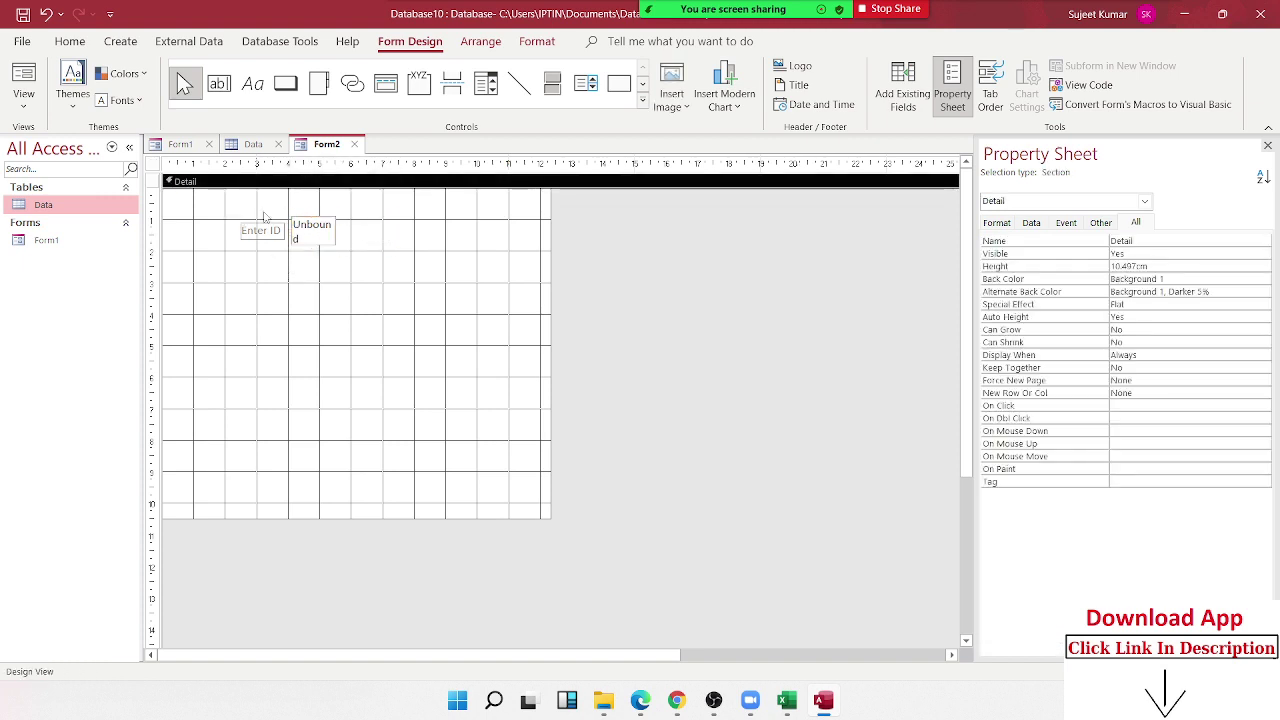
pyautogui.click(220, 84)
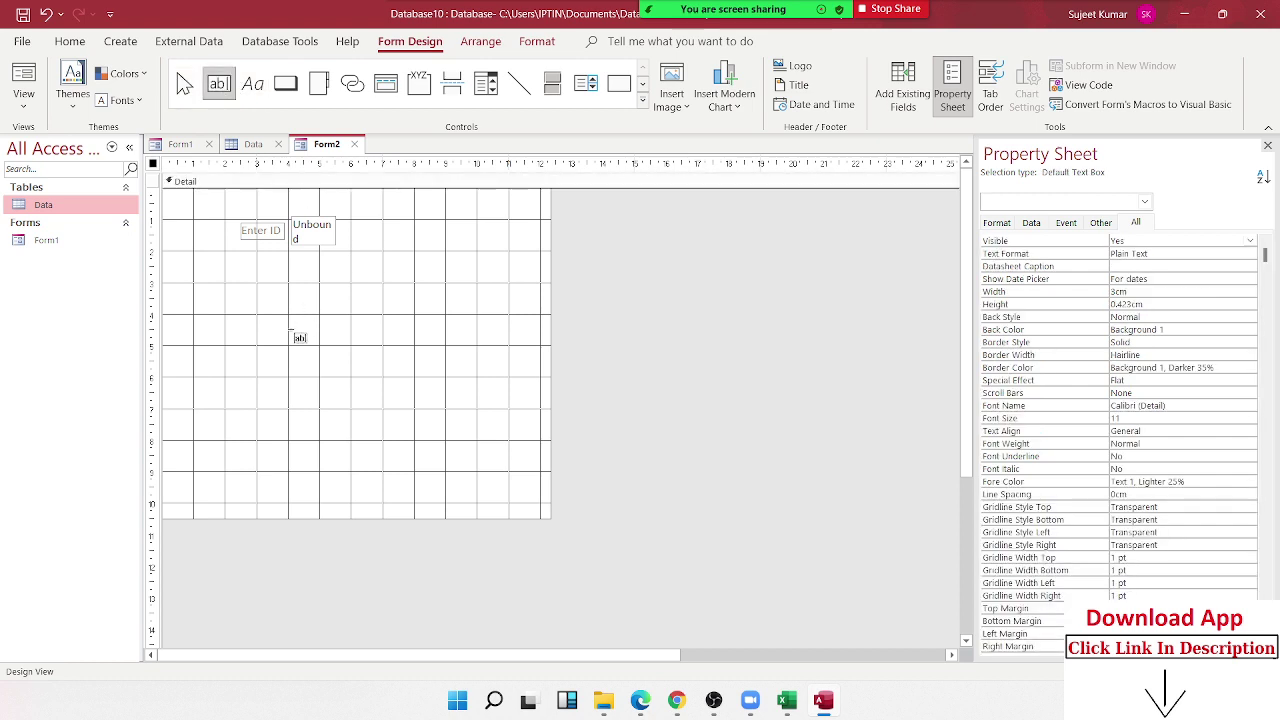
# - Draw a standalone 'Name' label below Enter ID, then delete it as misplaced
pyautogui.click(253, 84)
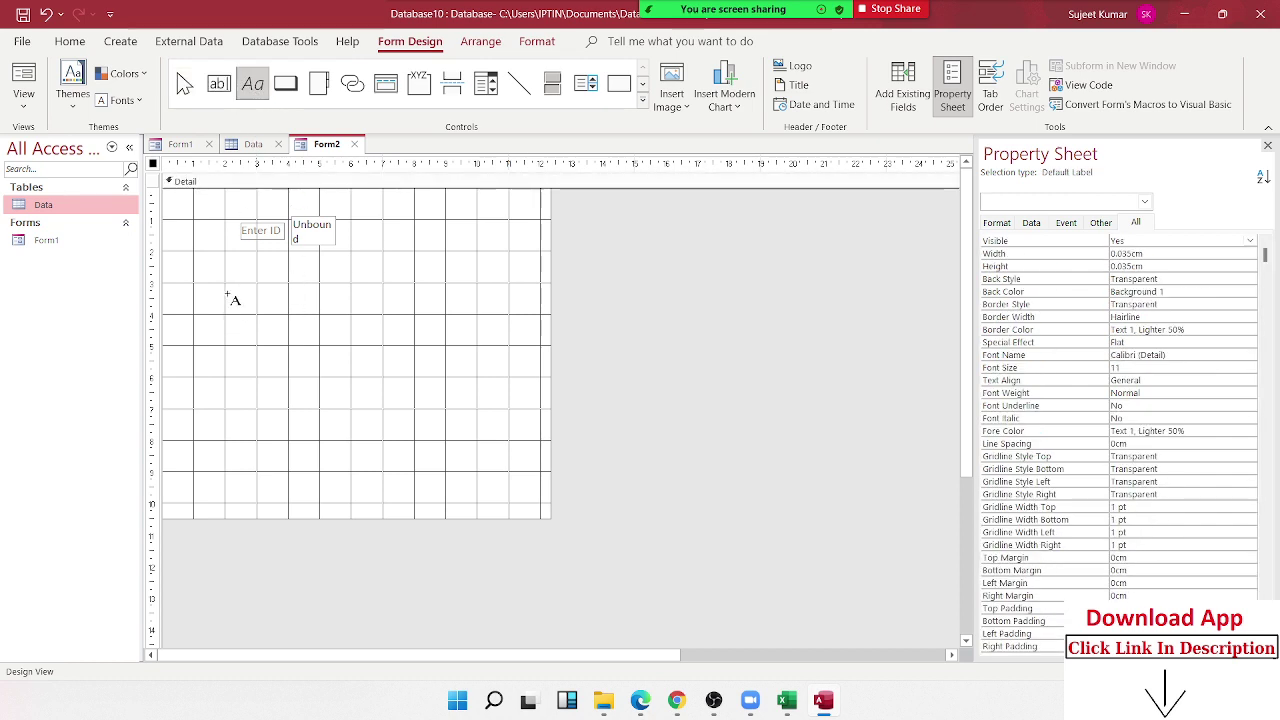
pyautogui.moveTo(222, 276); pyautogui.dragTo(307, 301)
pyautogui.press('Escape')
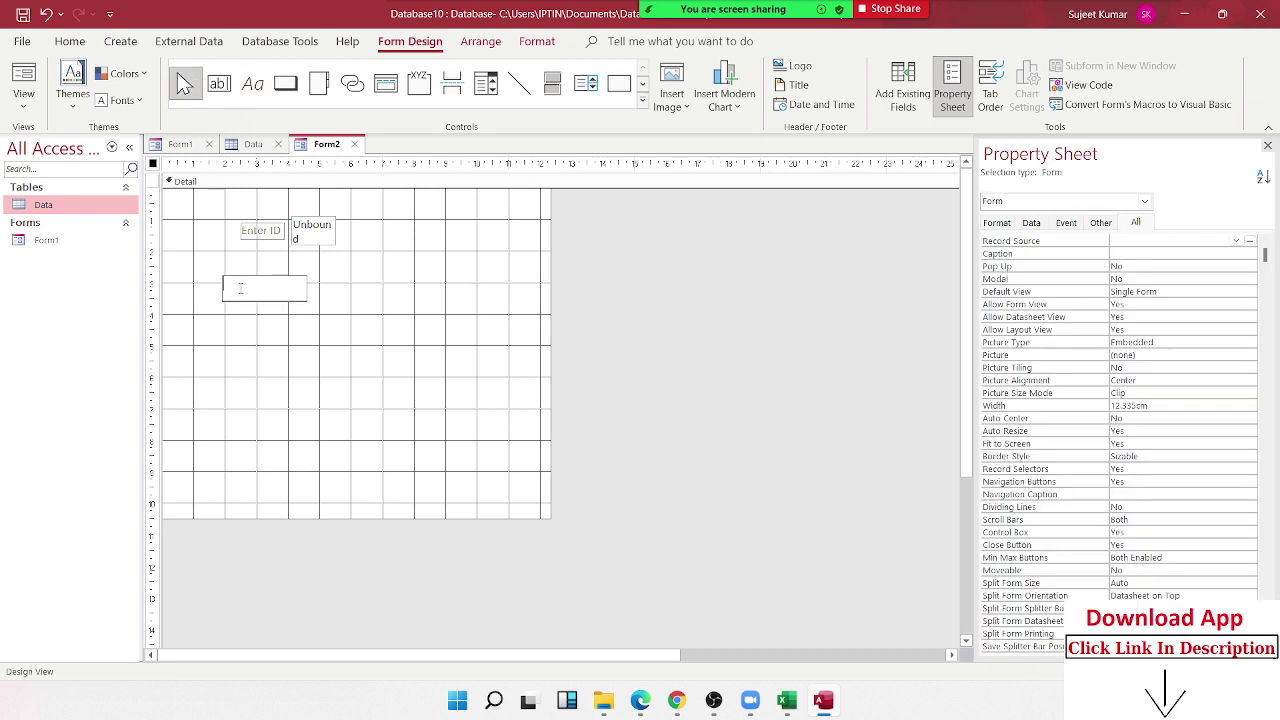
pyautogui.click(362, 320)
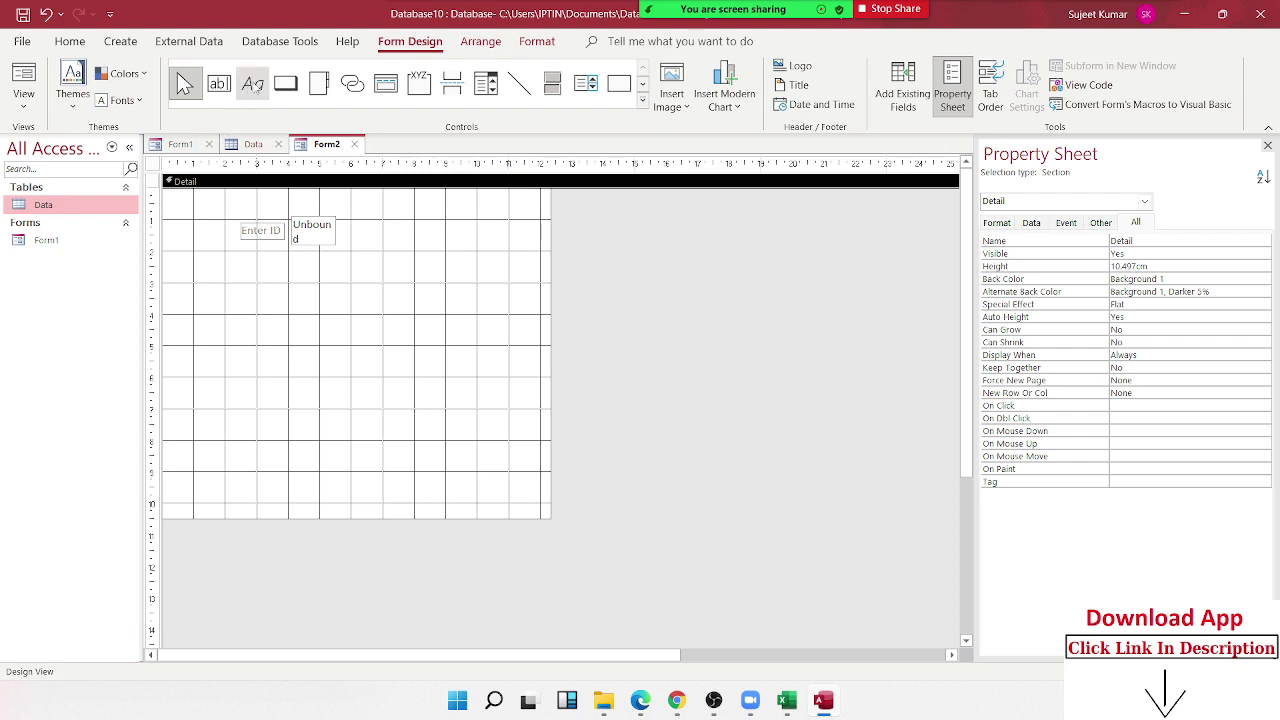
pyautogui.click(252, 84)
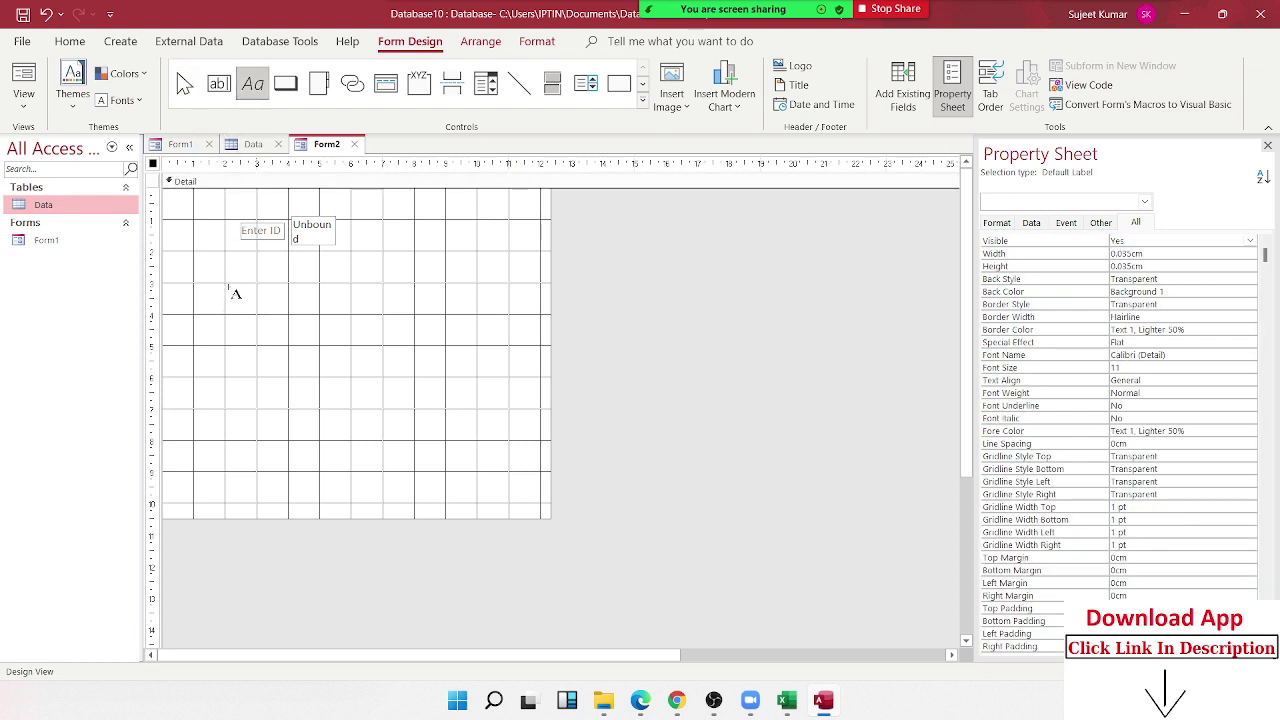
pyautogui.moveTo(226, 284); pyautogui.dragTo(328, 304)
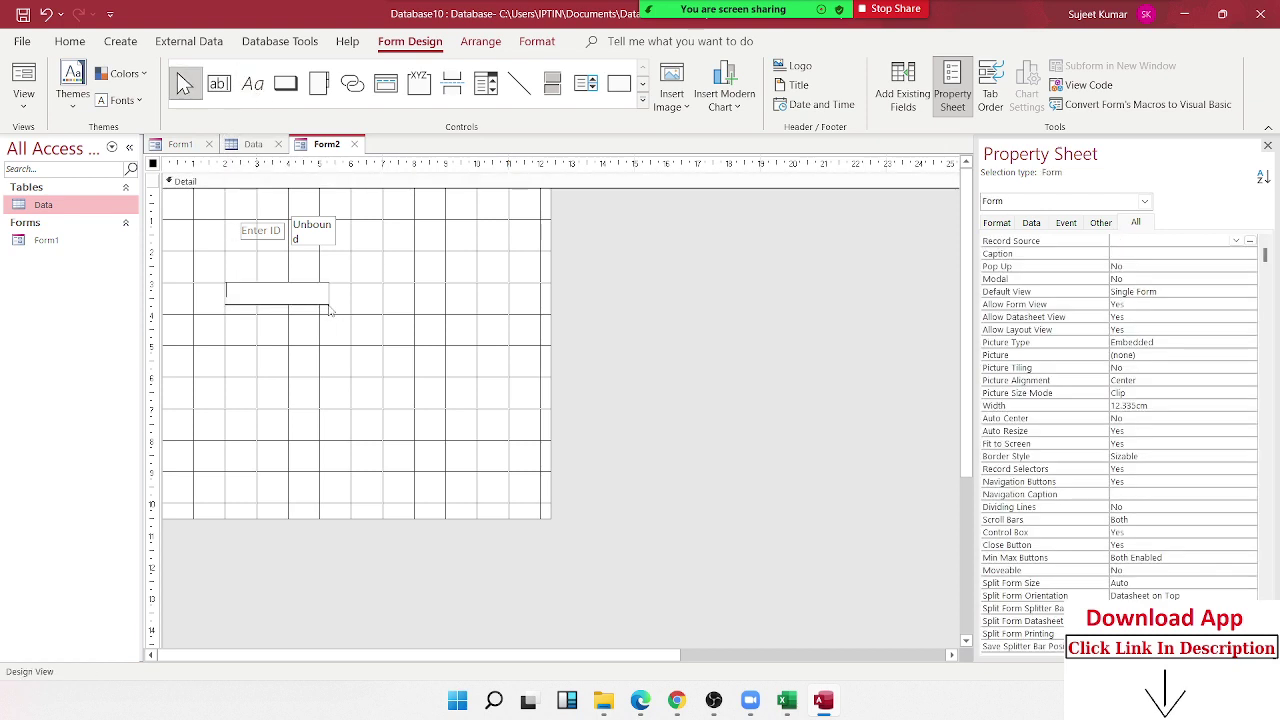
pyautogui.write('Name')
pyautogui.press('Return')
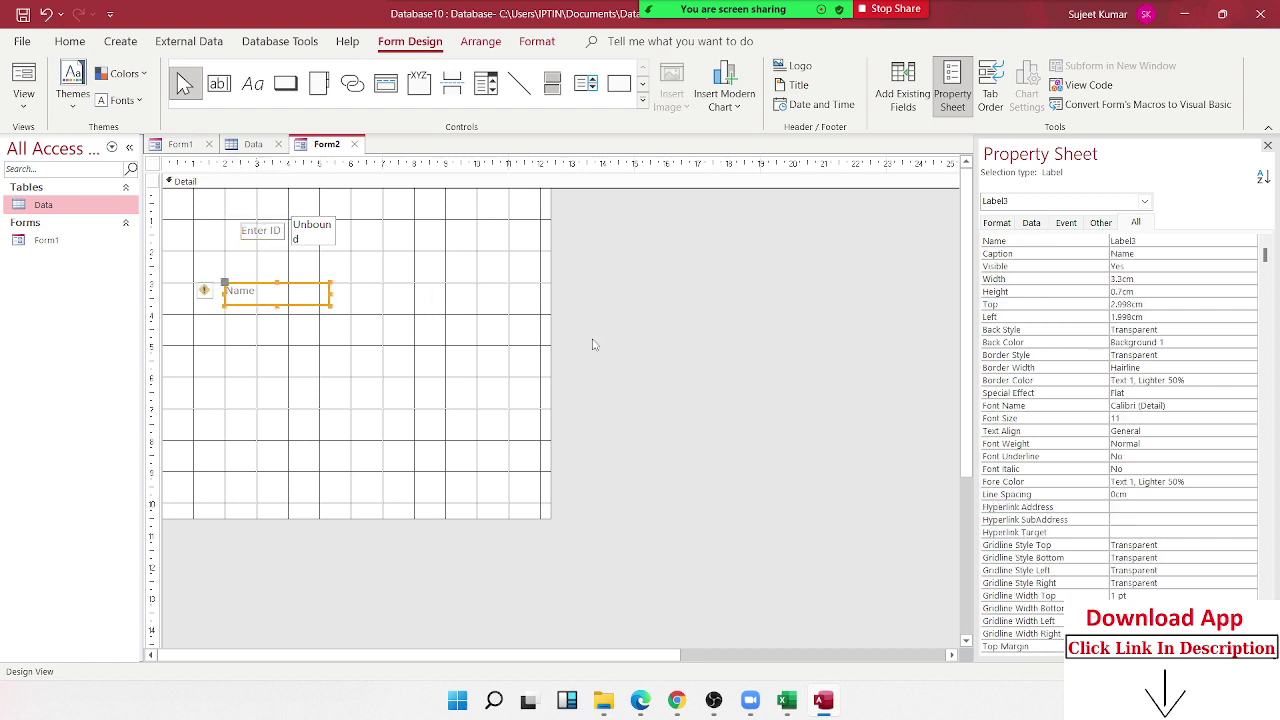
pyautogui.click(1031, 224)
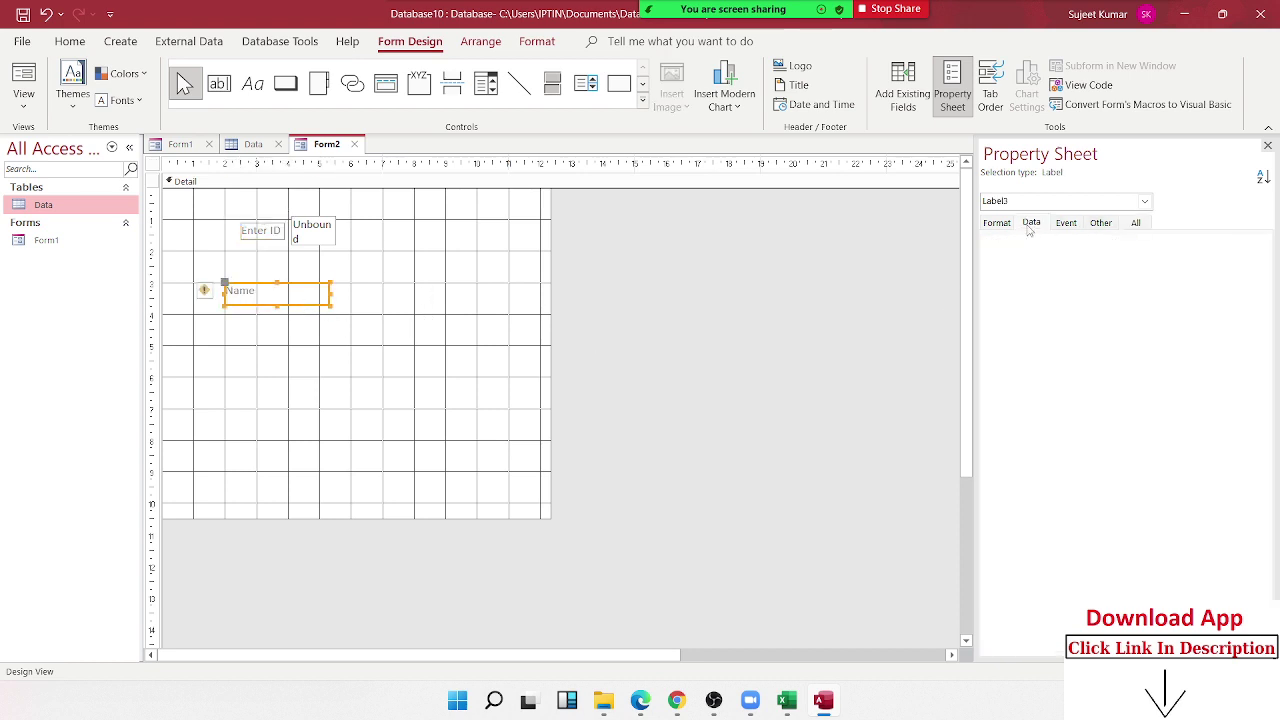
pyautogui.click(1134, 226)
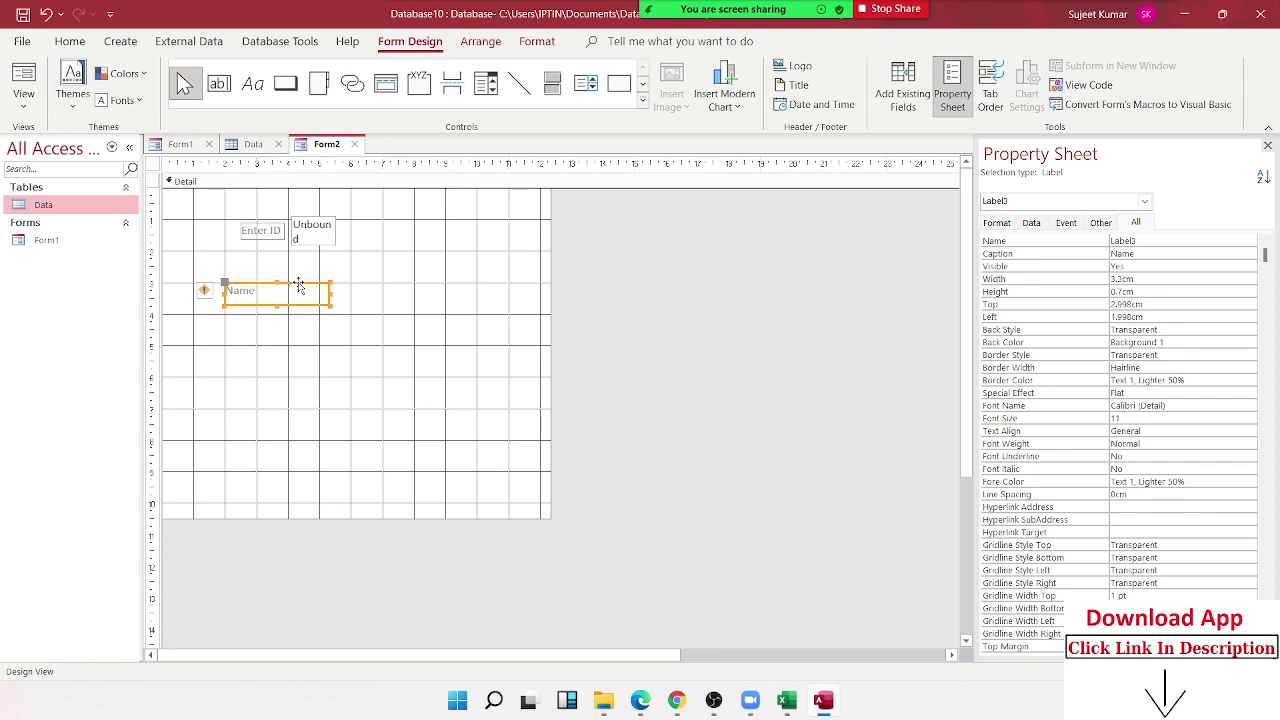
pyautogui.press('Delete')
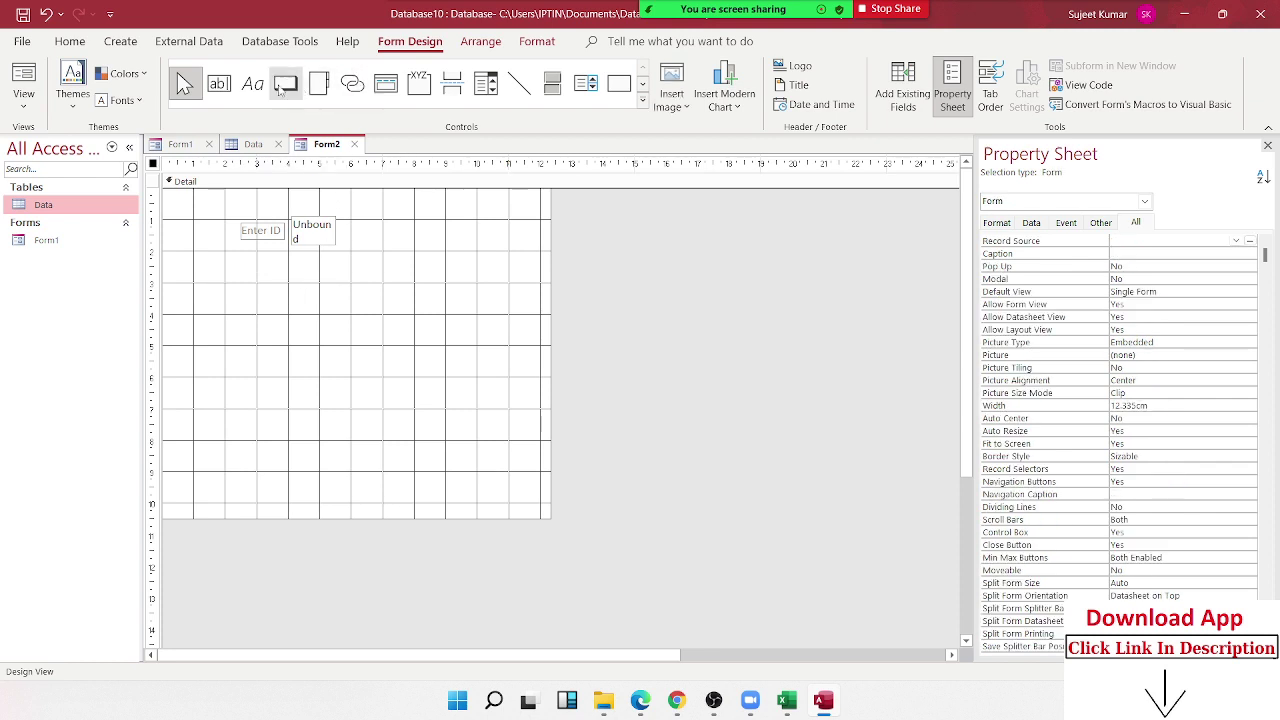
# - Draw a text box below Enter ID with its label above it, captioned 'Name'
pyautogui.click(220, 84)
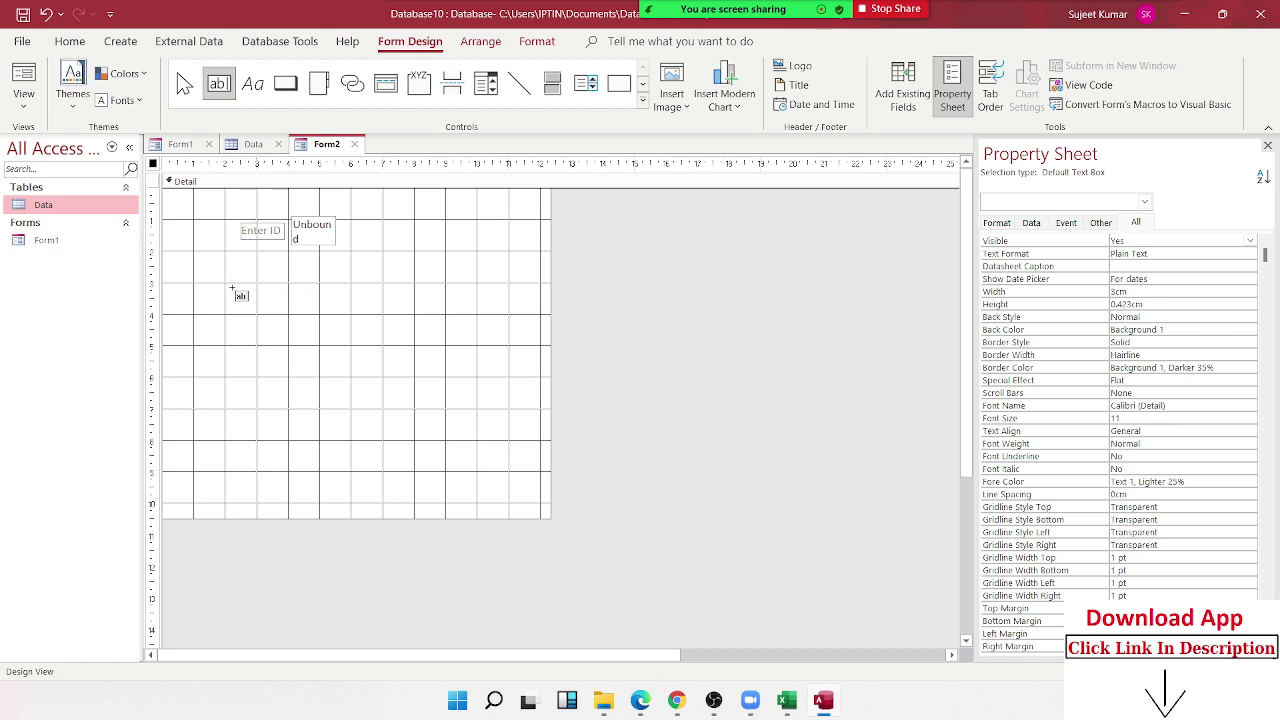
pyautogui.moveTo(230, 288); pyautogui.dragTo(313, 320)
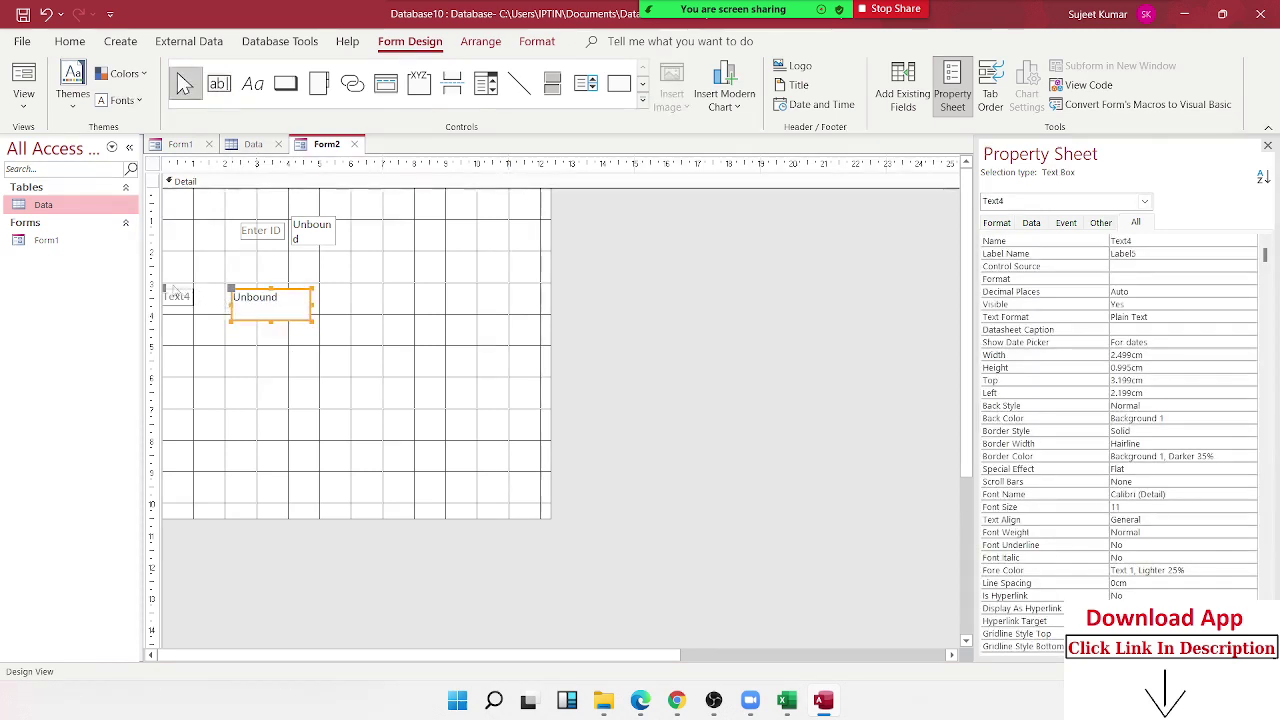
pyautogui.moveTo(261, 281)
pyautogui.mouseDown()
pyautogui.moveTo(233, 263)
pyautogui.moveTo(253, 275)
pyautogui.mouseUp()
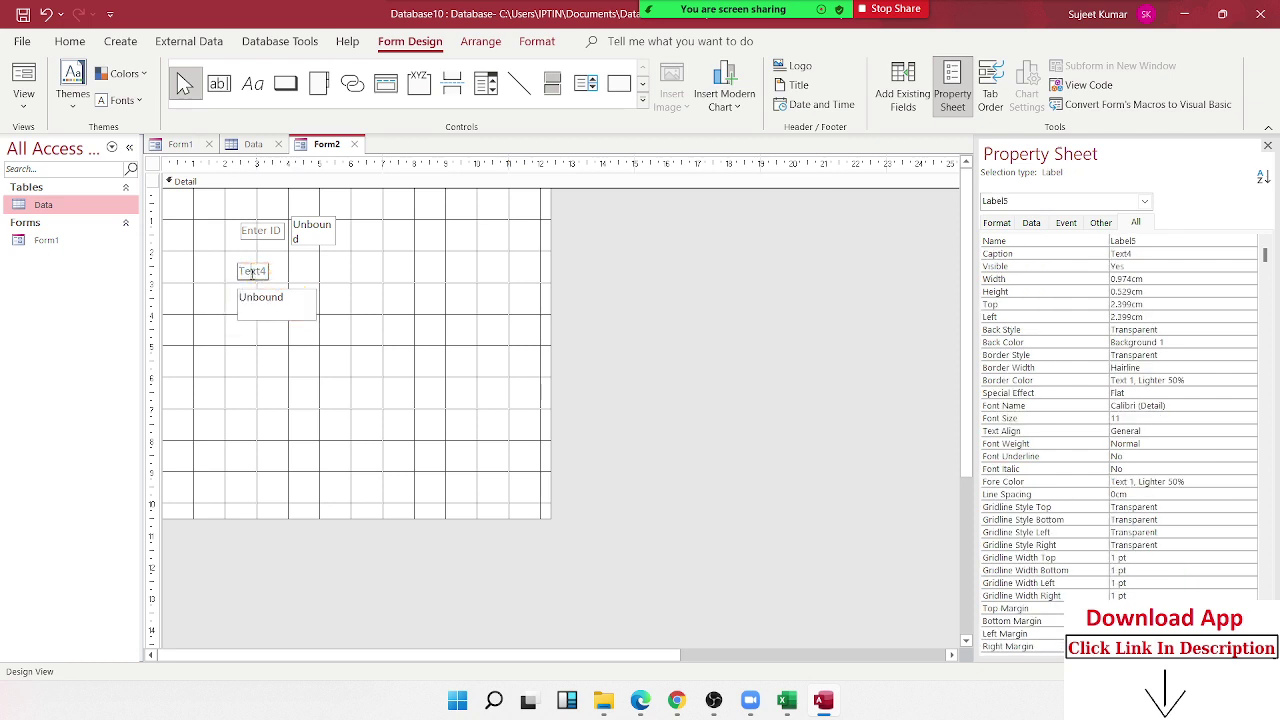
pyautogui.doubleClick(253, 272)
pyautogui.write('Name')
pyautogui.click(341, 364)
pyautogui.click(297, 306)
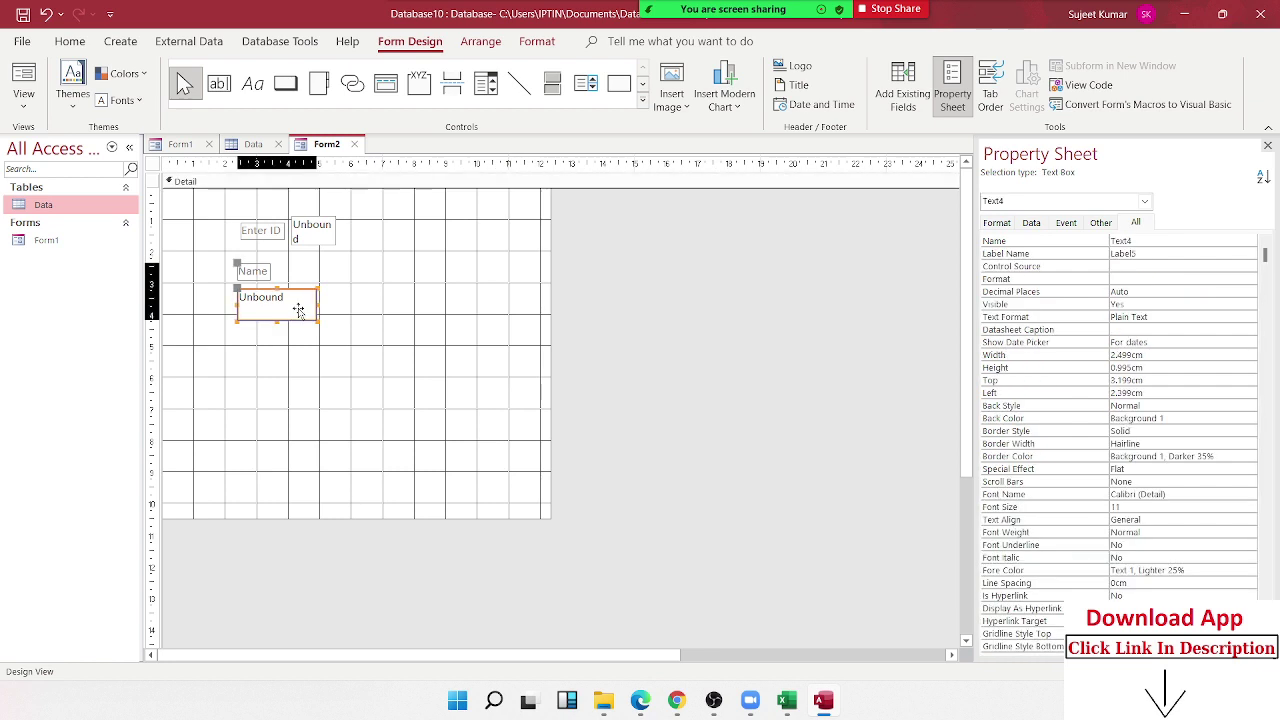
pyautogui.hotkey('ctrl', 'r')
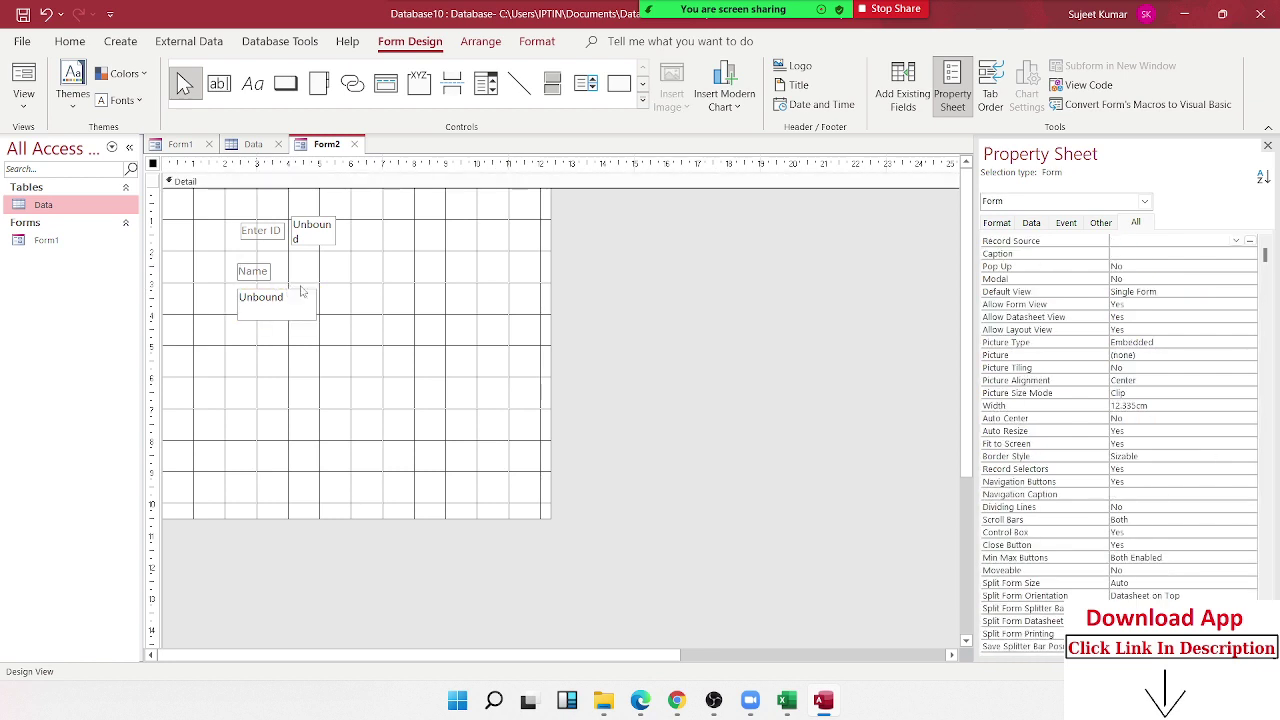
pyautogui.click(297, 293)
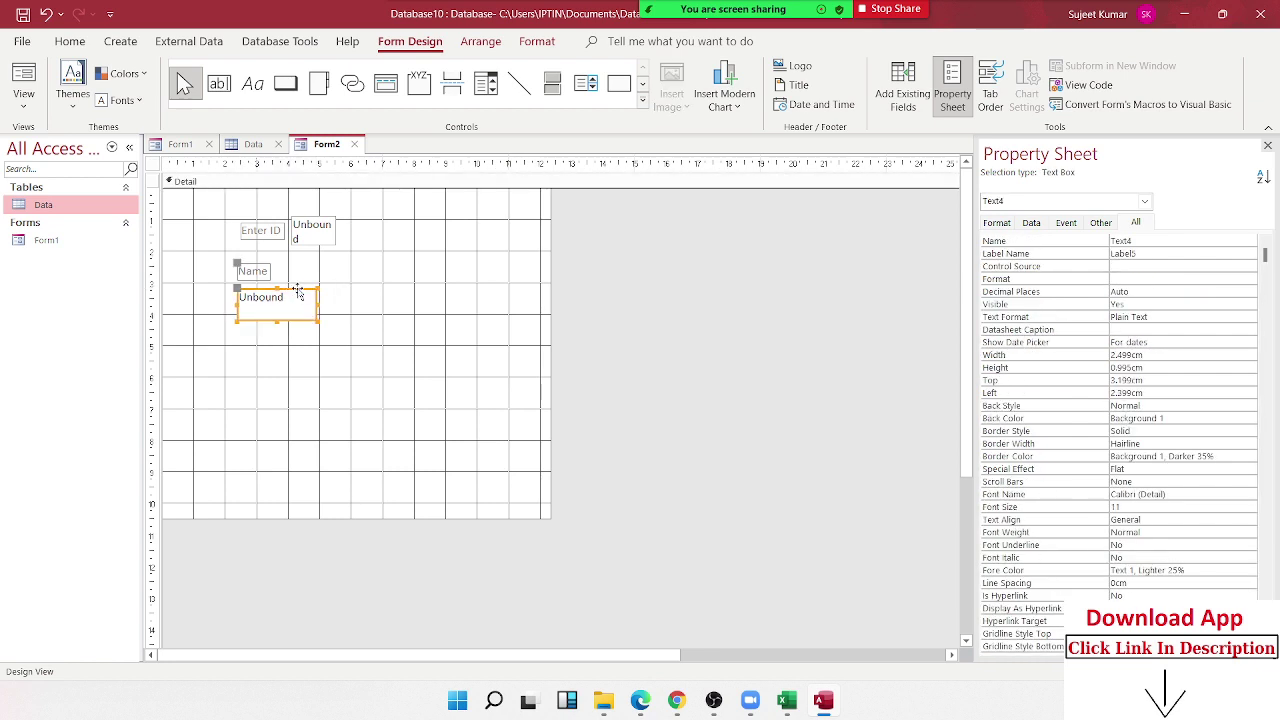
pyautogui.hotkey('ctrl', 'r')
pyautogui.click(372, 303)
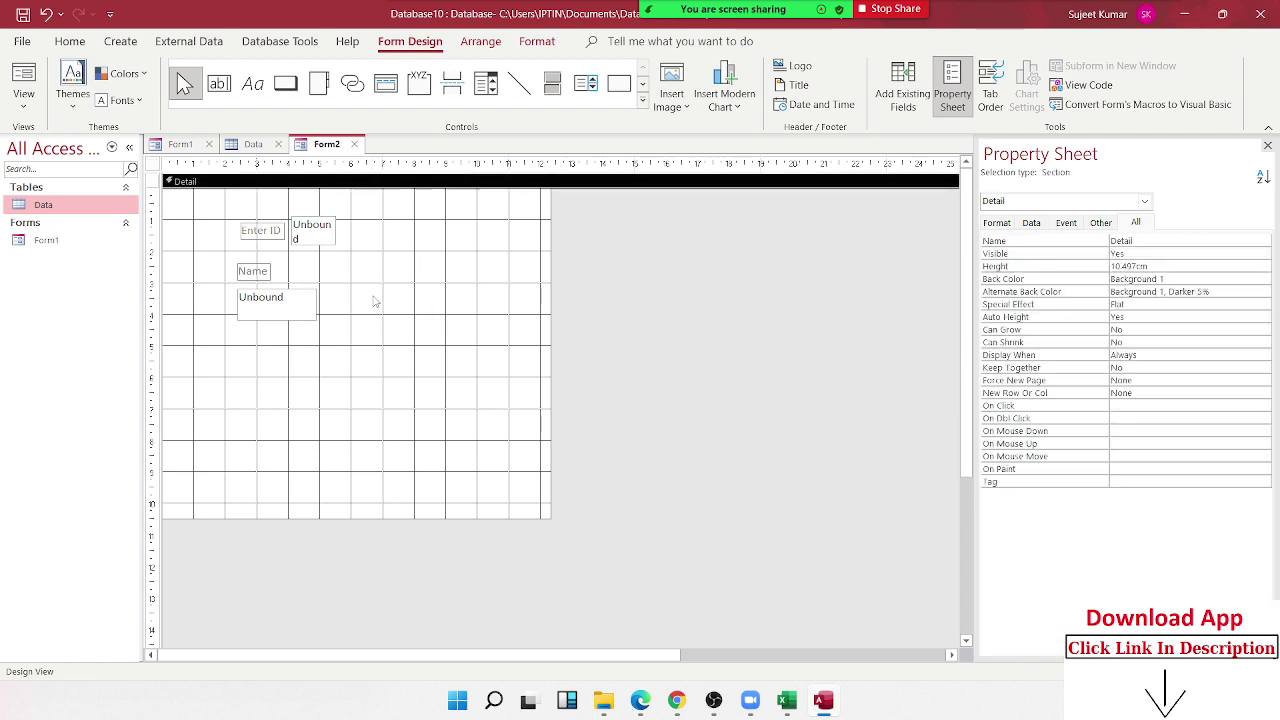
pyautogui.click(218, 83)
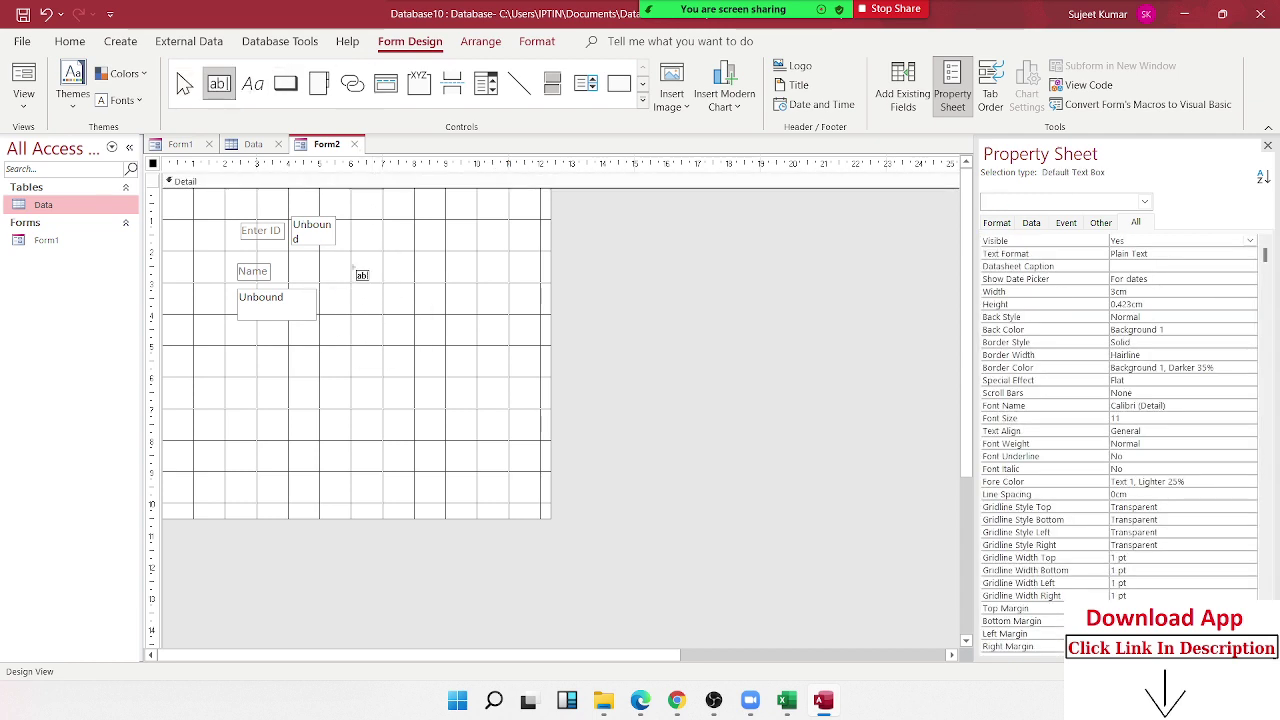
# - Draw a text box beside Name, resize it to match, and caption its label 'City'
pyautogui.moveTo(355, 267); pyautogui.dragTo(417, 315)
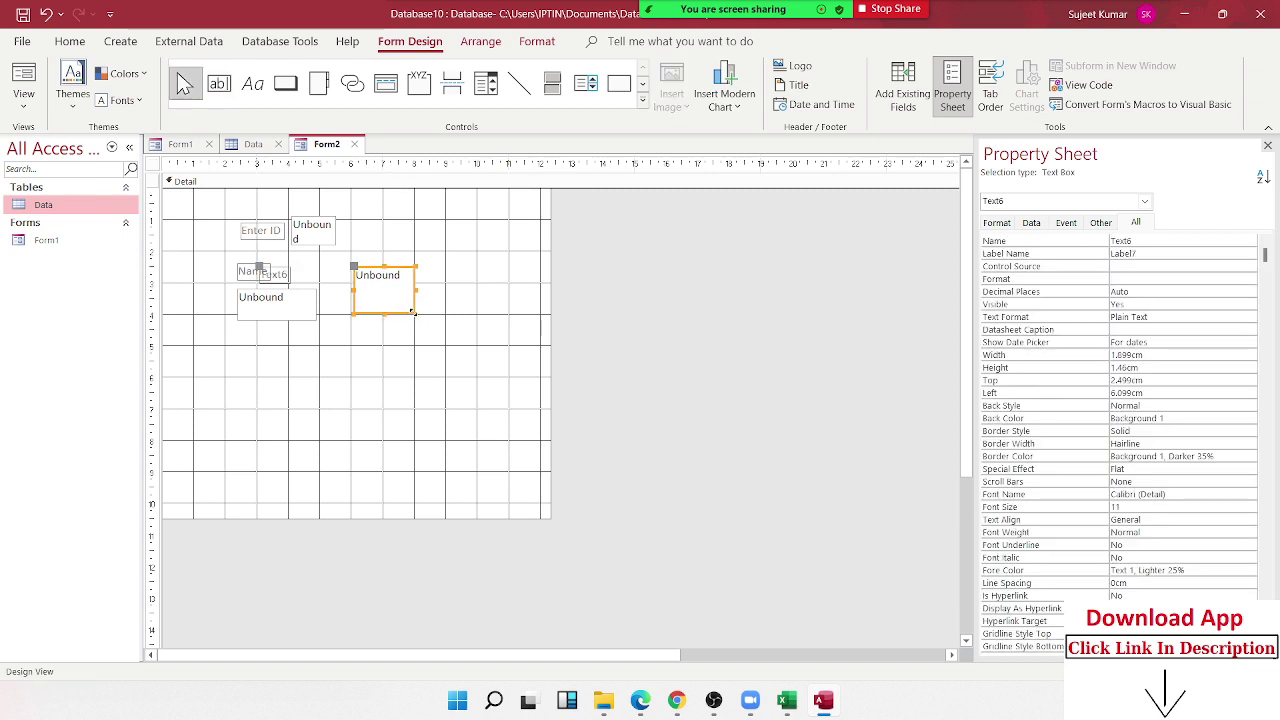
pyautogui.click(412, 308)
pyautogui.click(428, 296)
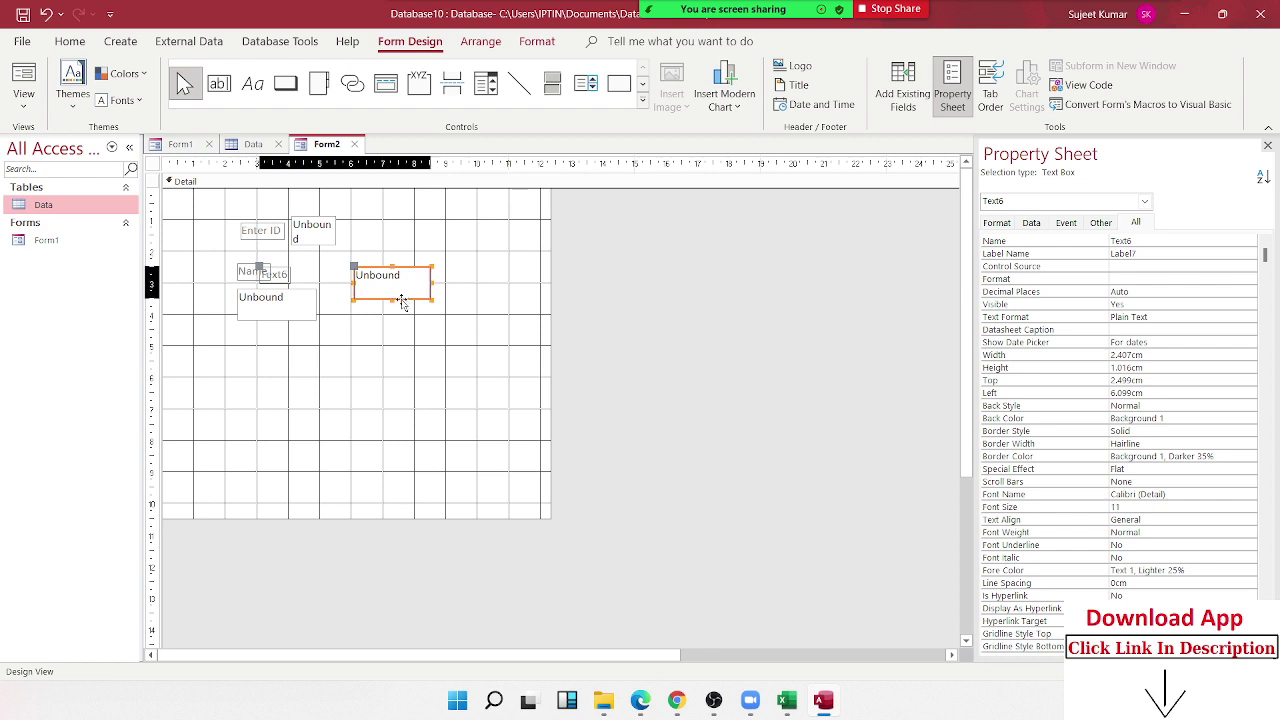
pyautogui.moveTo(408, 302); pyautogui.dragTo(375, 320)
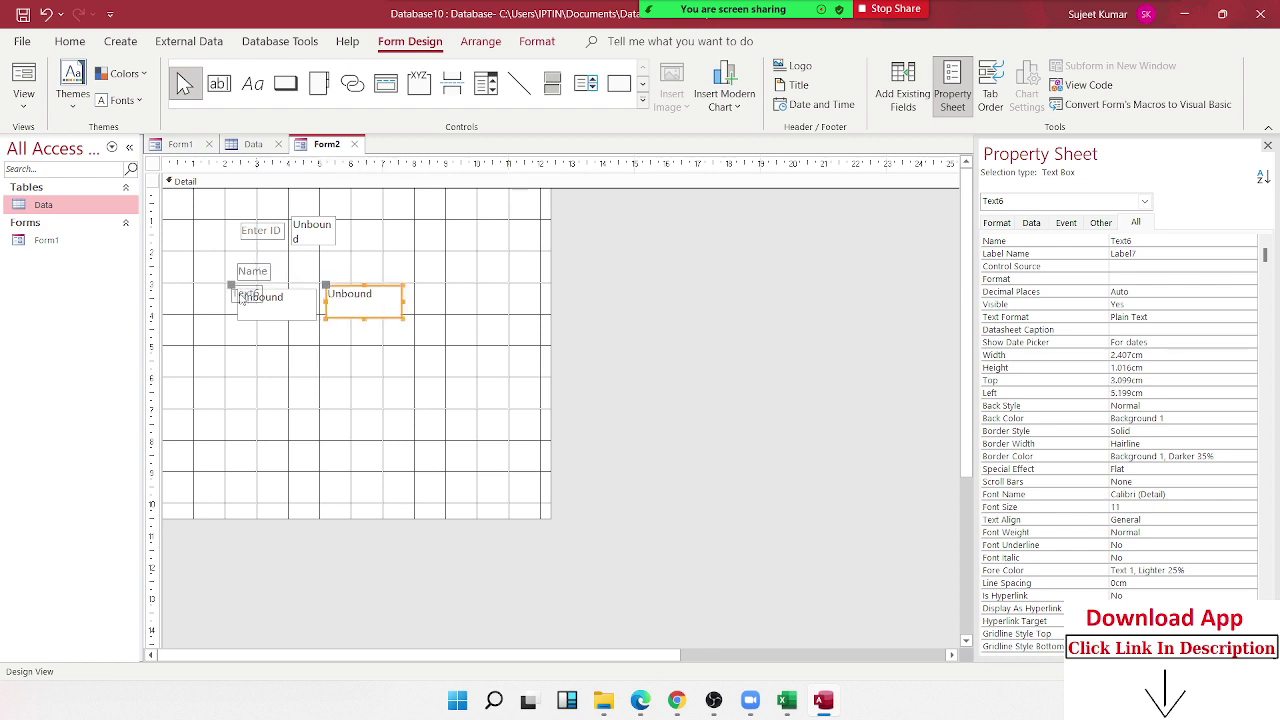
pyautogui.moveTo(238, 292)
pyautogui.mouseDown()
pyautogui.moveTo(255, 272)
pyautogui.moveTo(347, 272)
pyautogui.mouseUp()
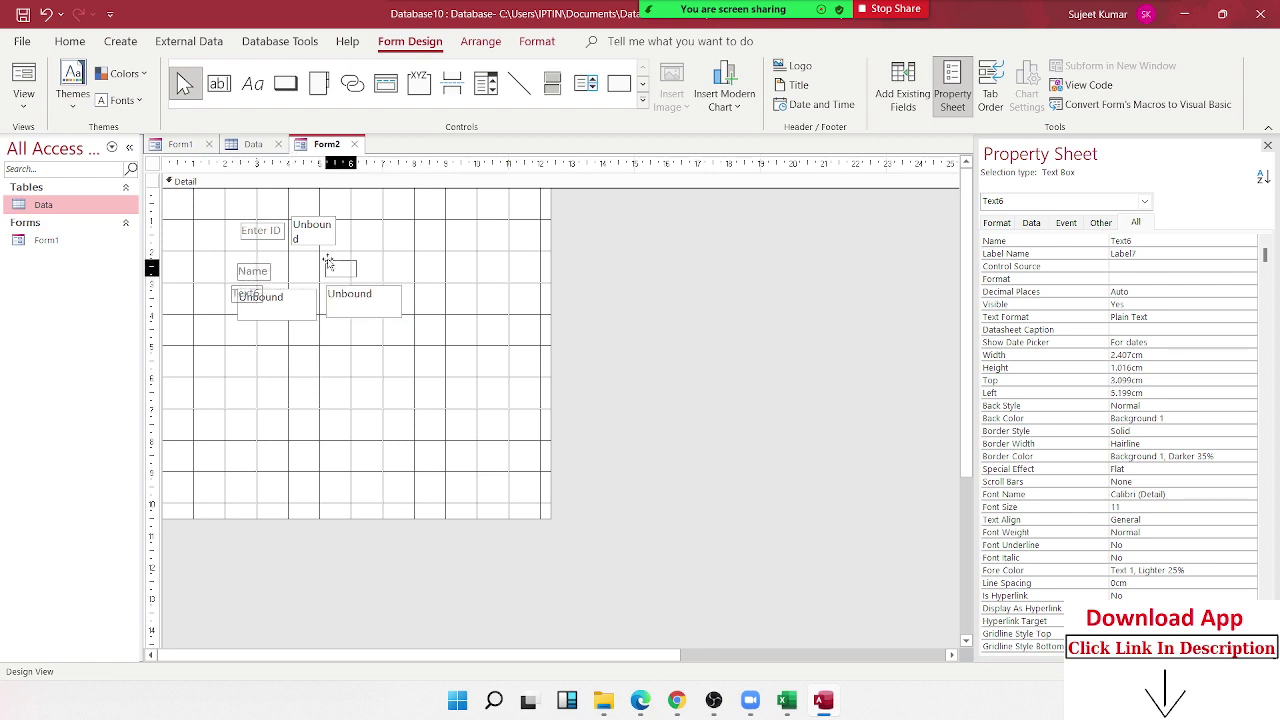
pyautogui.click(346, 270)
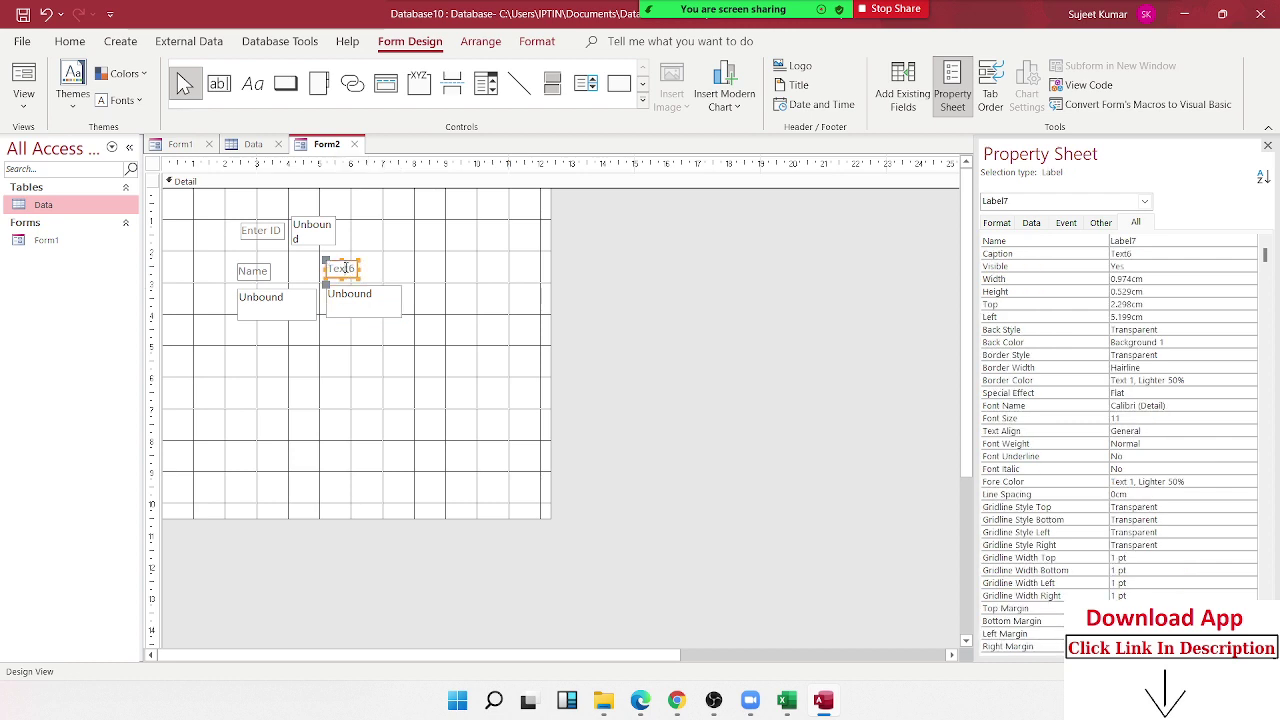
pyautogui.doubleClick(346, 269)
pyautogui.write('City')
pyautogui.click(387, 342)
# - Fine-tune the City box's position, then copy and paste it onto the form
pyautogui.click(381, 318)
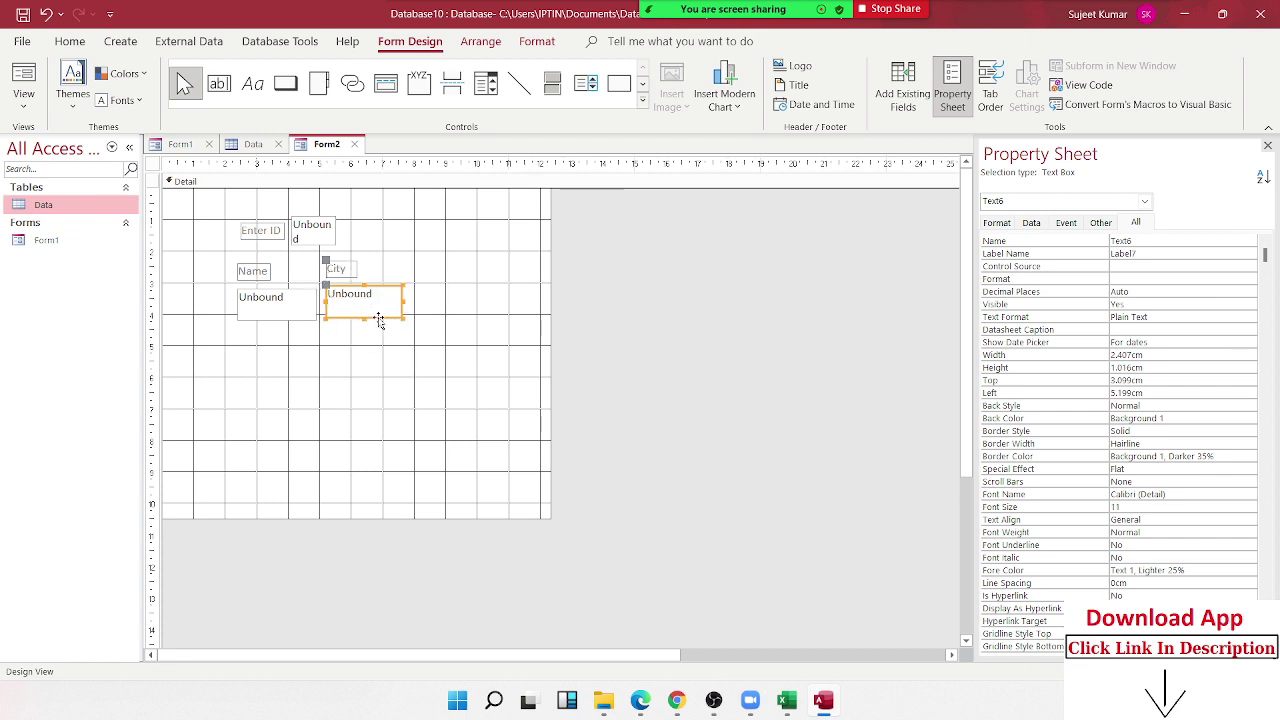
pyautogui.moveTo(379, 320)
pyautogui.mouseDown()
pyautogui.moveTo(466, 314)
pyautogui.moveTo(375, 317)
pyautogui.mouseUp()
pyautogui.click(389, 323)
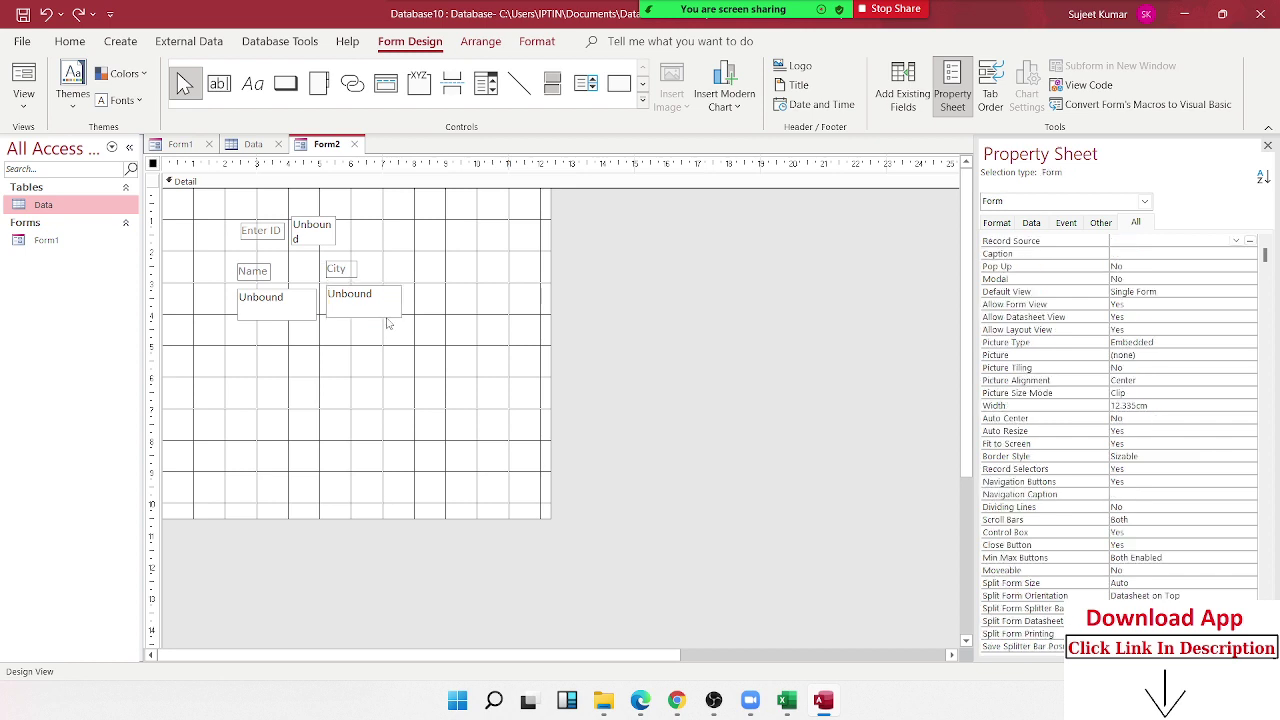
pyautogui.click(400, 314)
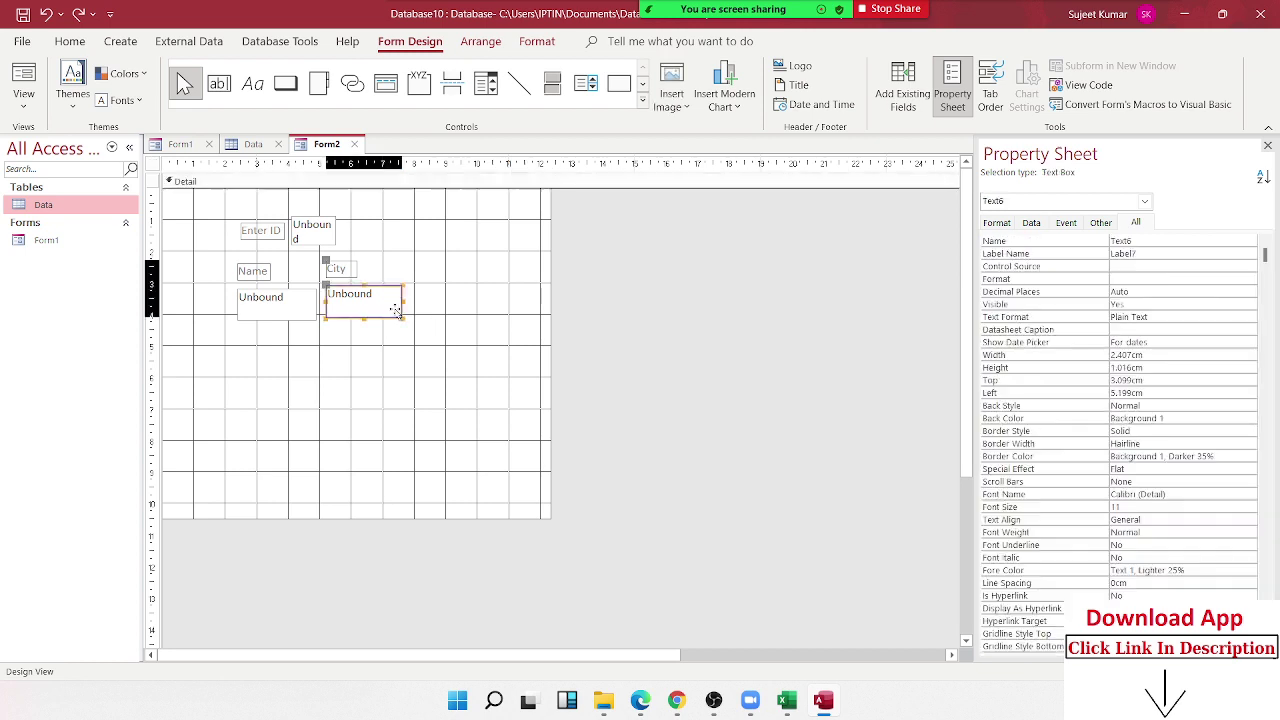
pyautogui.hotkey('ctrl', 'c')
pyautogui.click(425, 315)
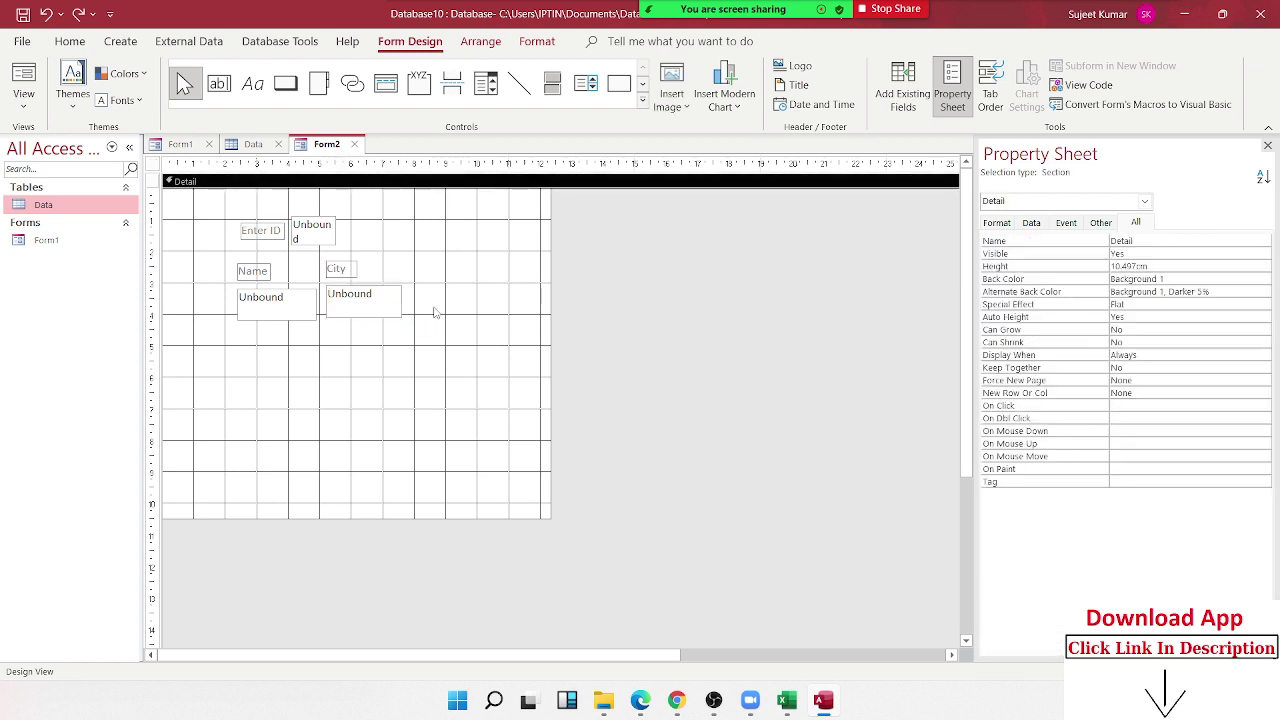
pyautogui.hotkey('ctrl', 'v')
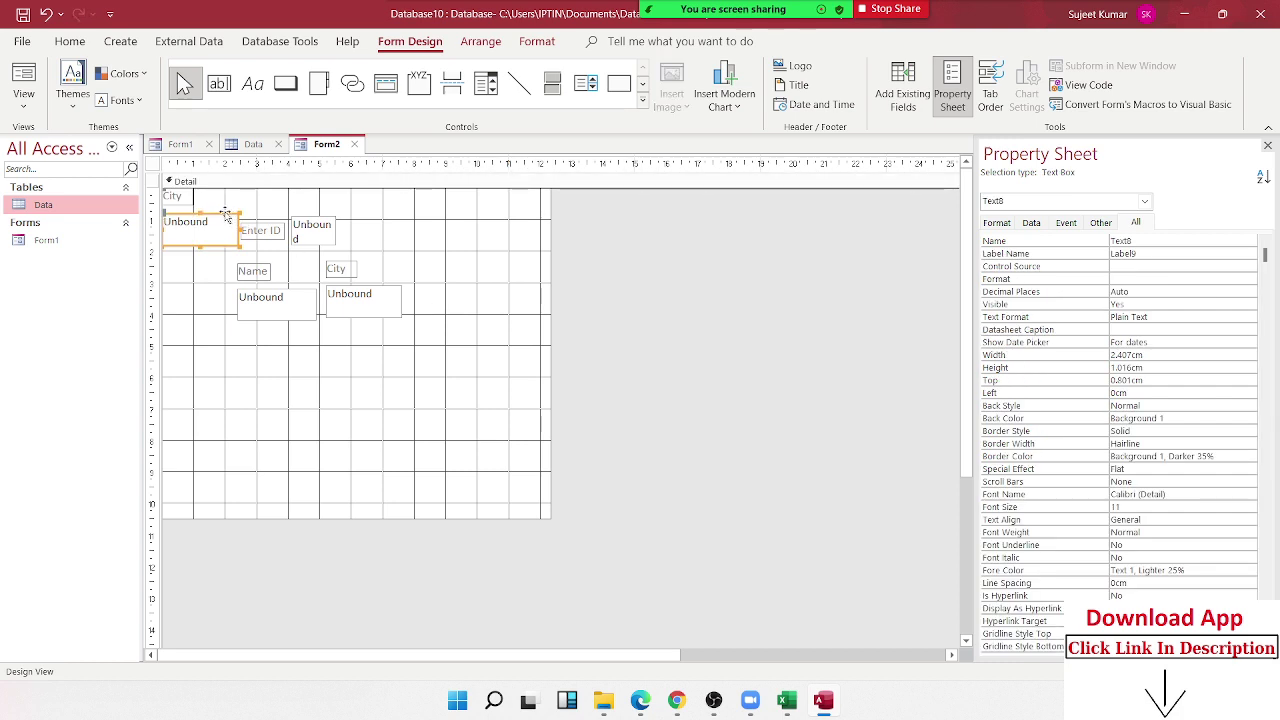
# - Move the pasted copy right of City and caption its label 'Amt'
pyautogui.moveTo(225, 215); pyautogui.dragTo(477, 288)
pyautogui.click(425, 270)
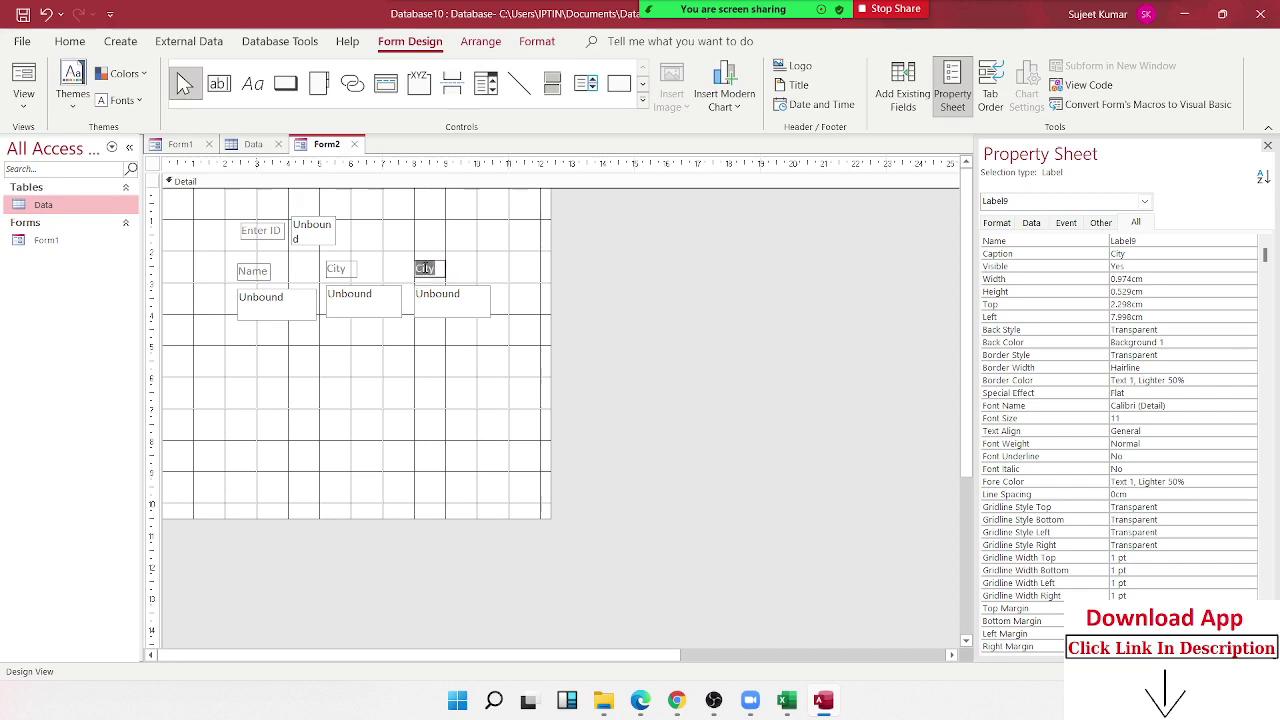
pyautogui.write('Add')
pyautogui.click(392, 338)
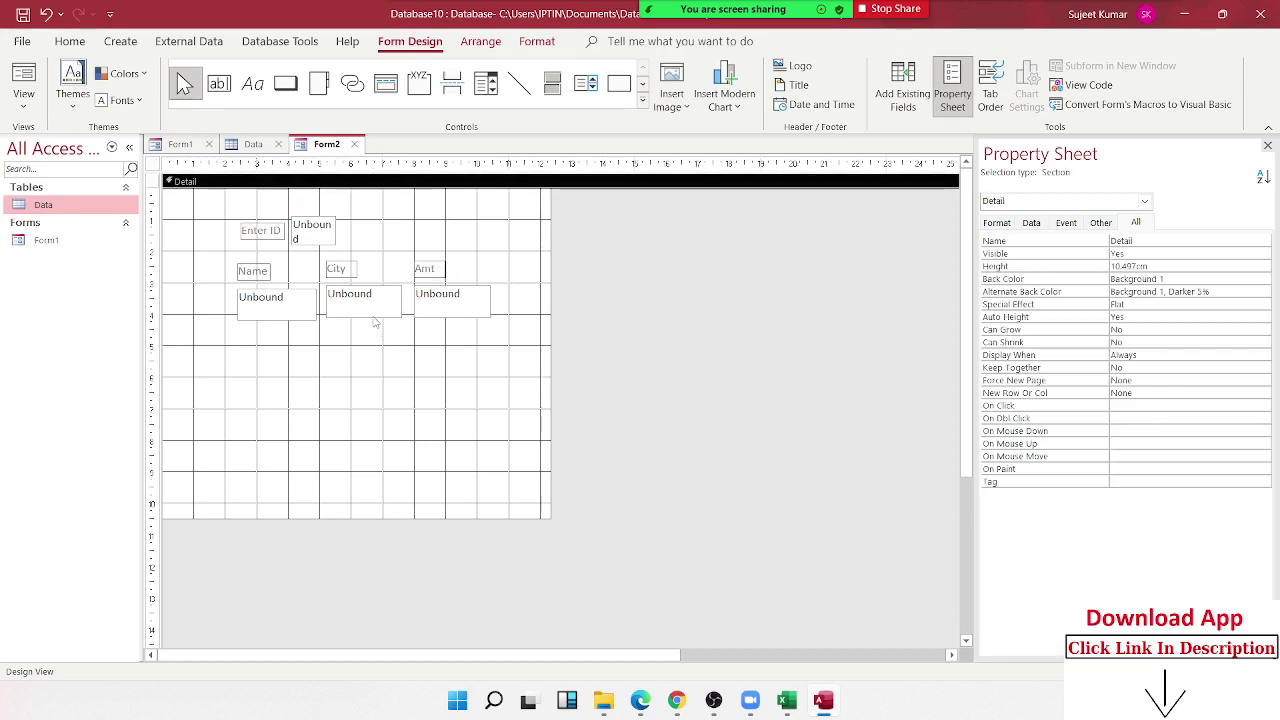
# - Line up the City and Amt boxes with the Name box
pyautogui.click(375, 317)
pyautogui.moveTo(377, 318); pyautogui.dragTo(377, 321)
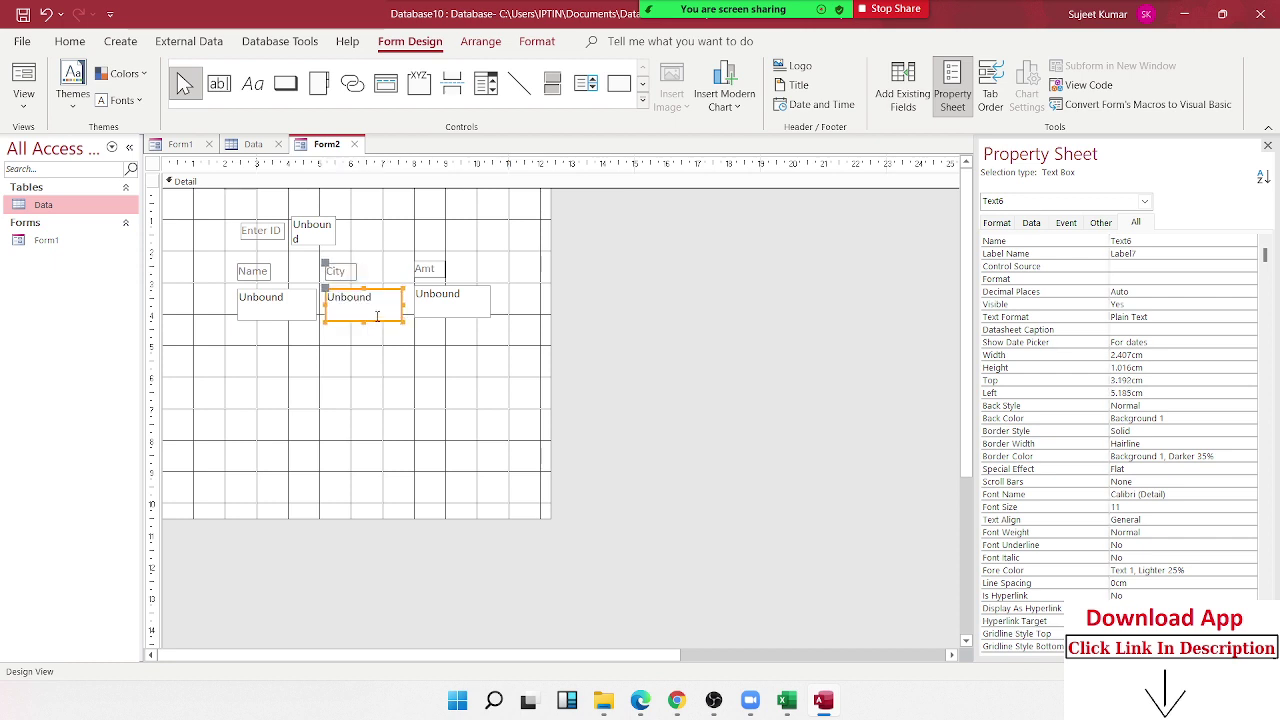
pyautogui.click(470, 302)
pyautogui.press('Down')
pyautogui.press('Down')
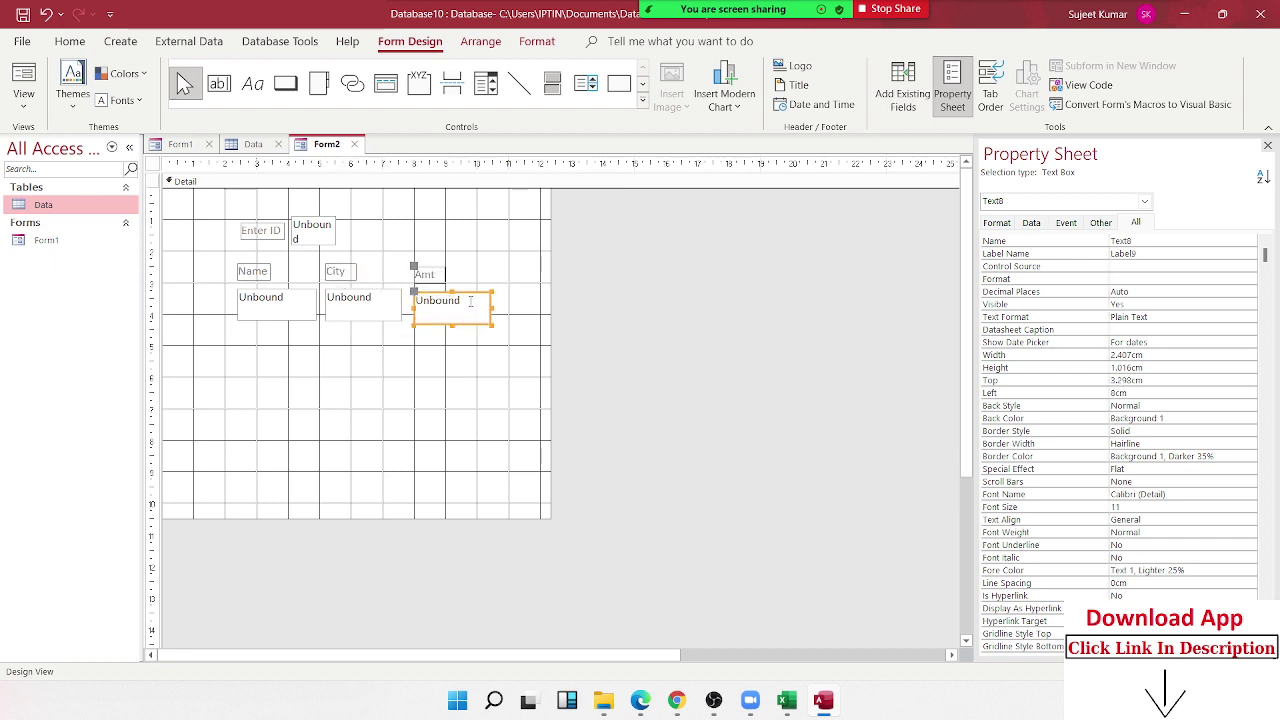
pyautogui.press('Up')
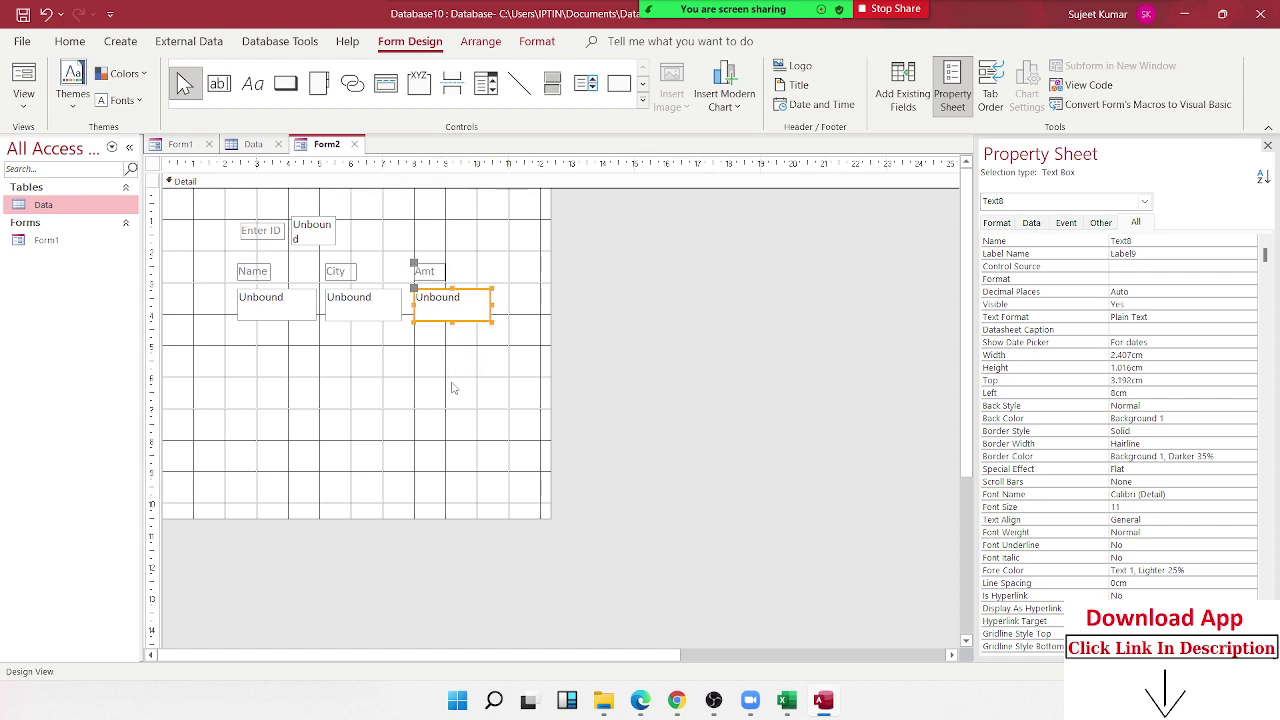
pyautogui.click(451, 384)
pyautogui.click(306, 245)
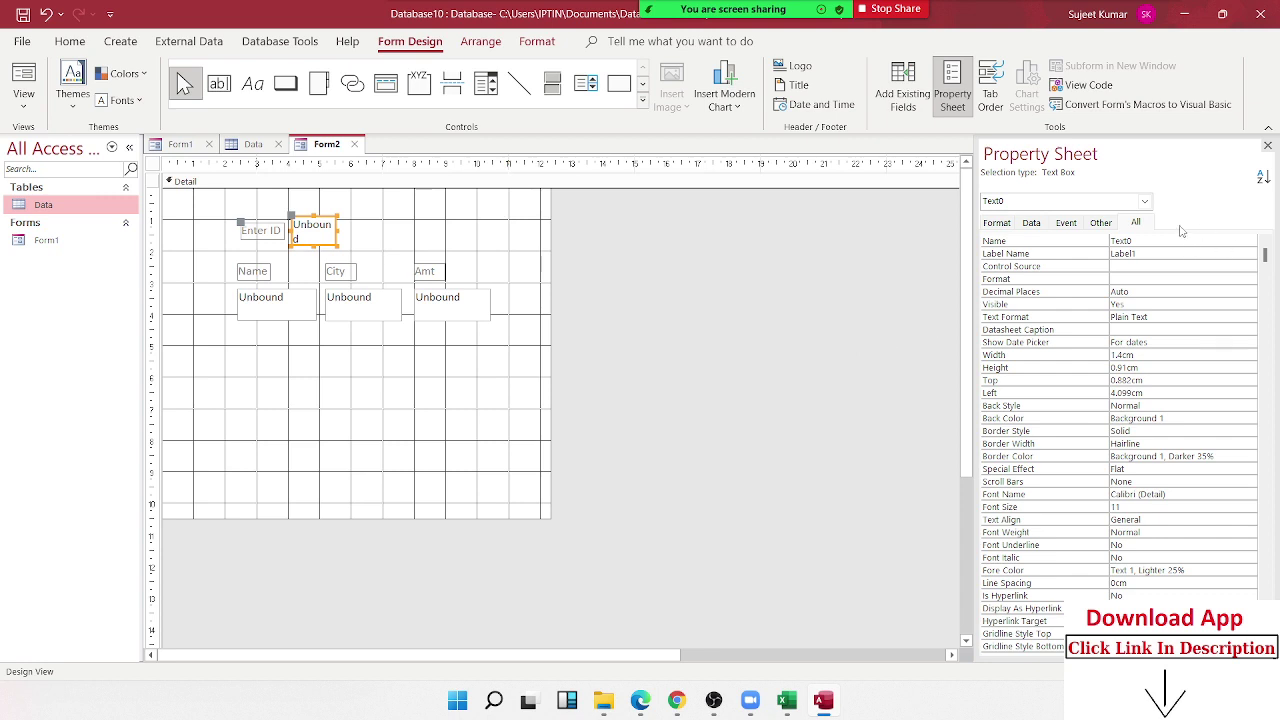
# - Name the Enter ID text box FID in the Property Sheet
pyautogui.click(1105, 240)
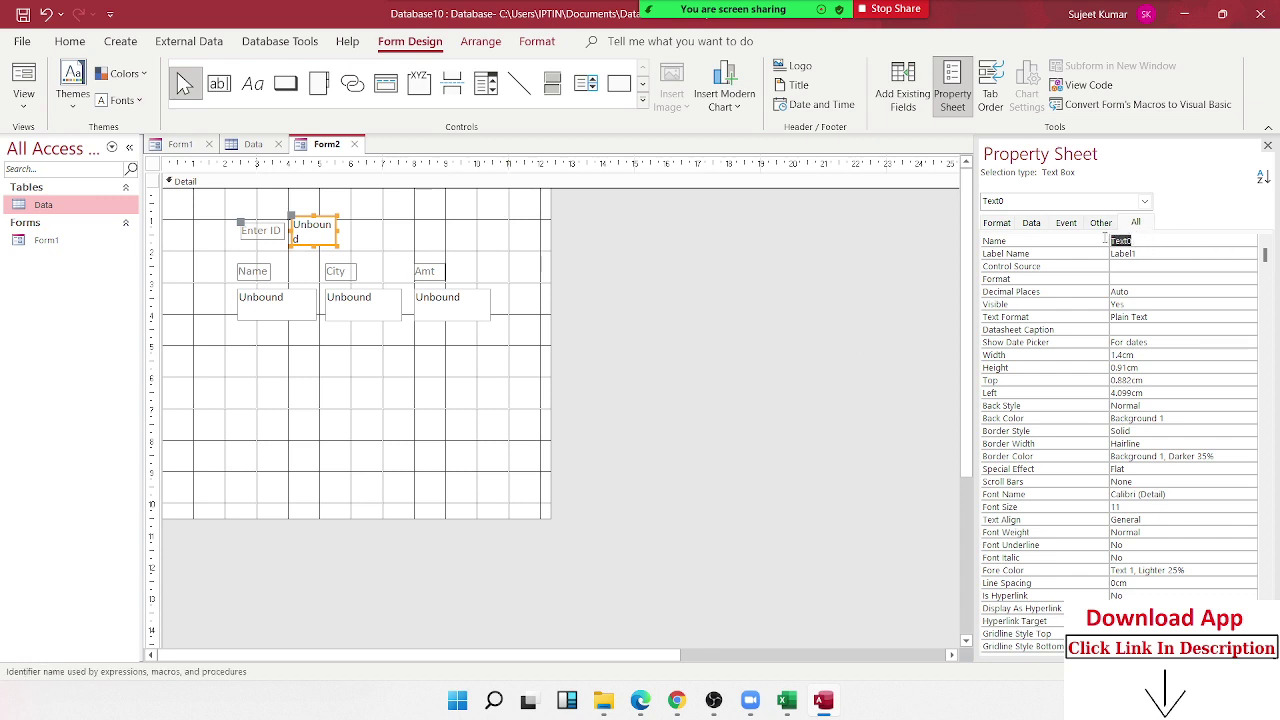
pyautogui.write('ID')
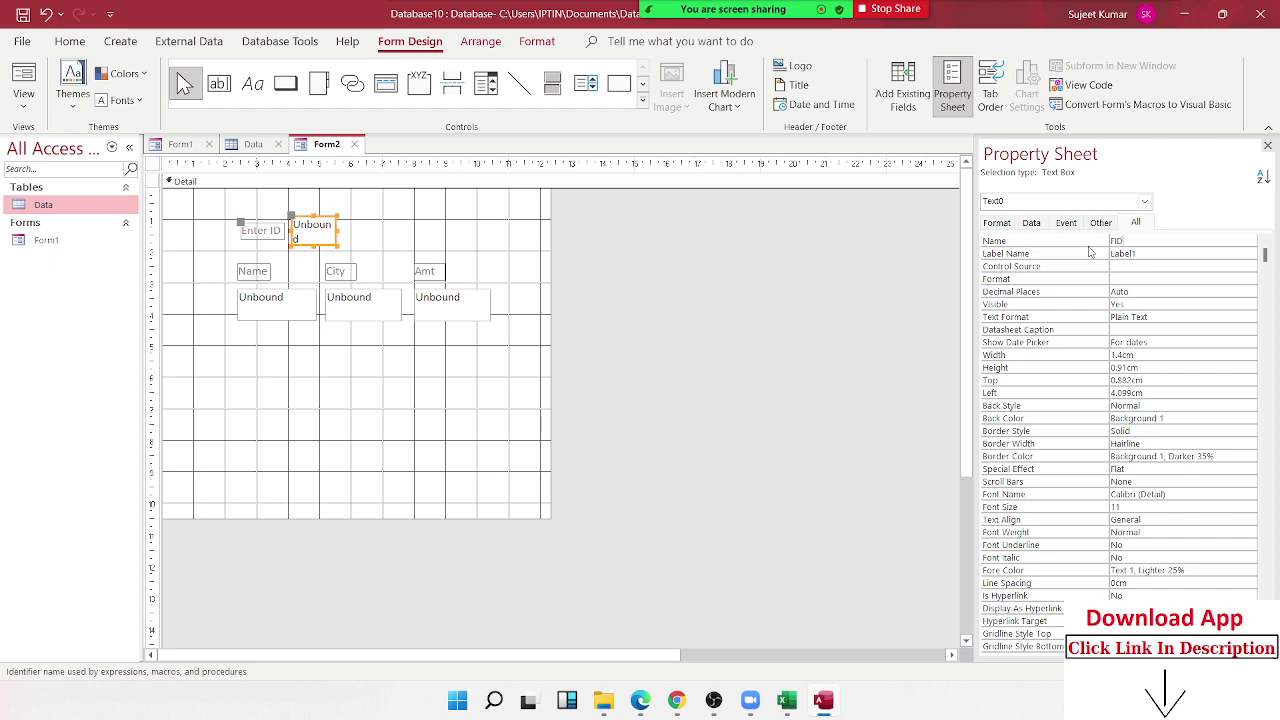
pyautogui.click(1090, 253)
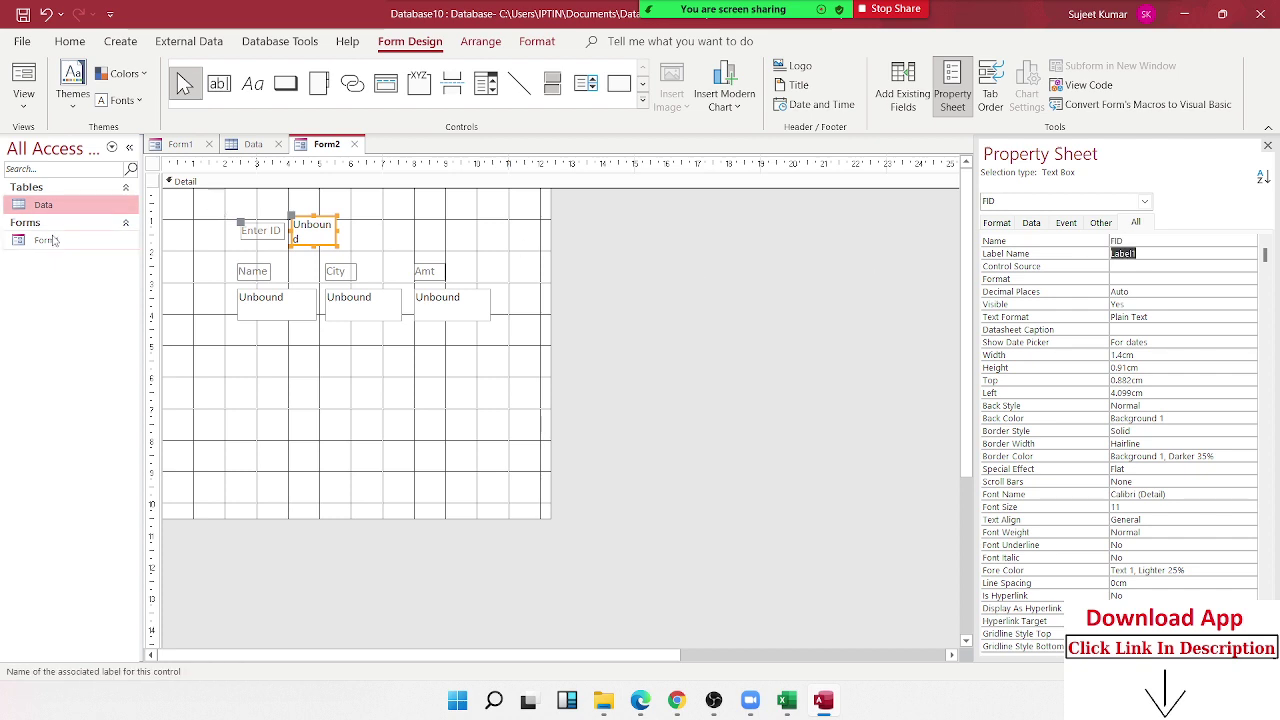
# - Check the Data table's field names, then select the box under the Name label
pyautogui.doubleClick(43, 204)
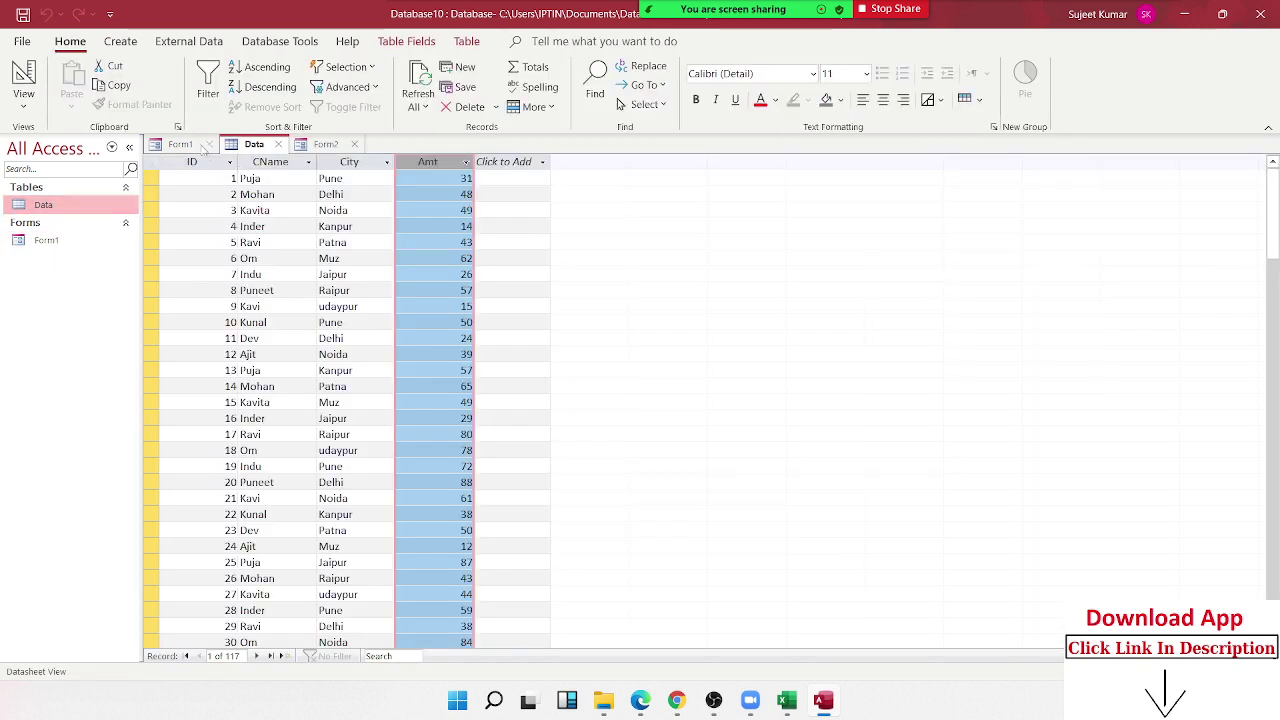
pyautogui.click(215, 162)
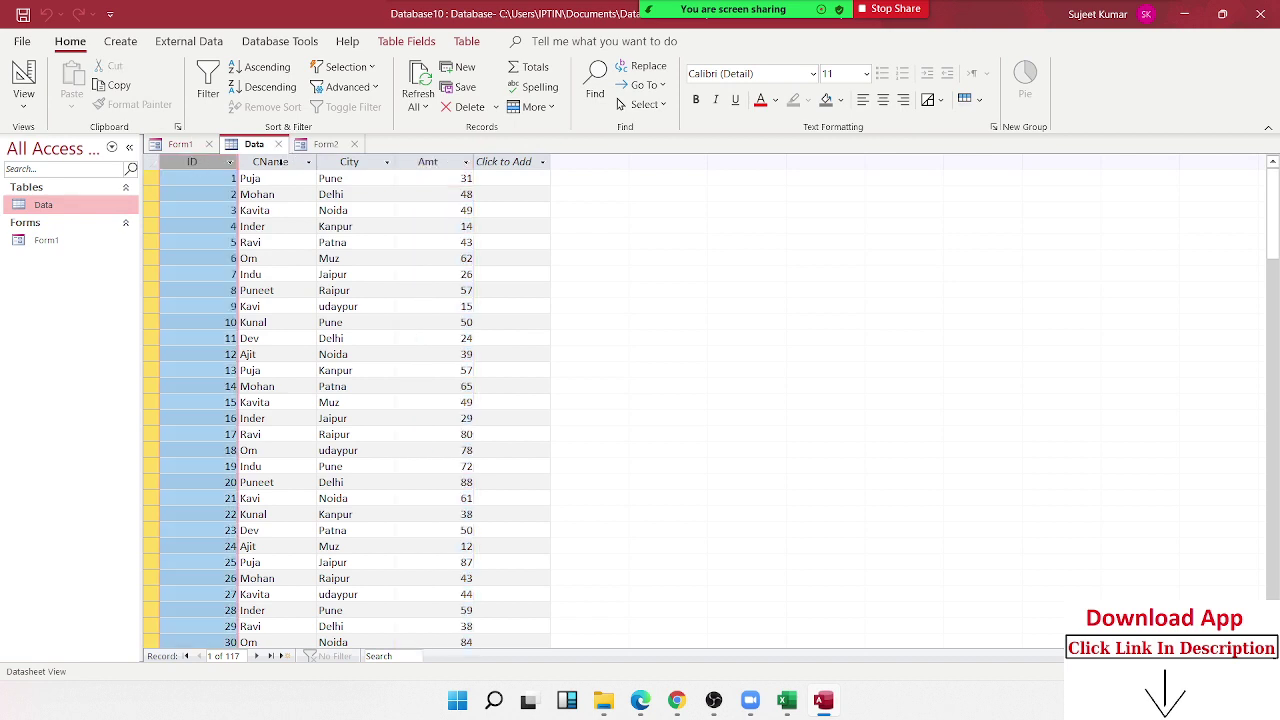
pyautogui.click(281, 145)
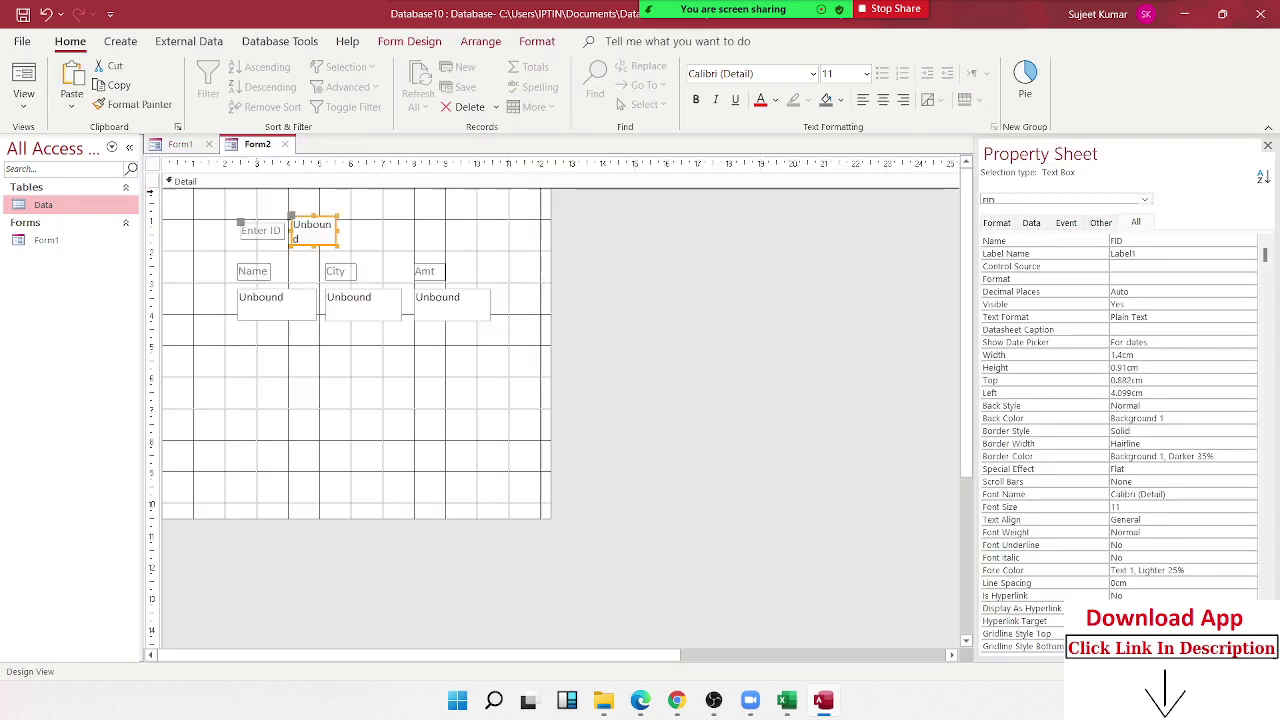
pyautogui.click(66, 241)
pyautogui.click(354, 383)
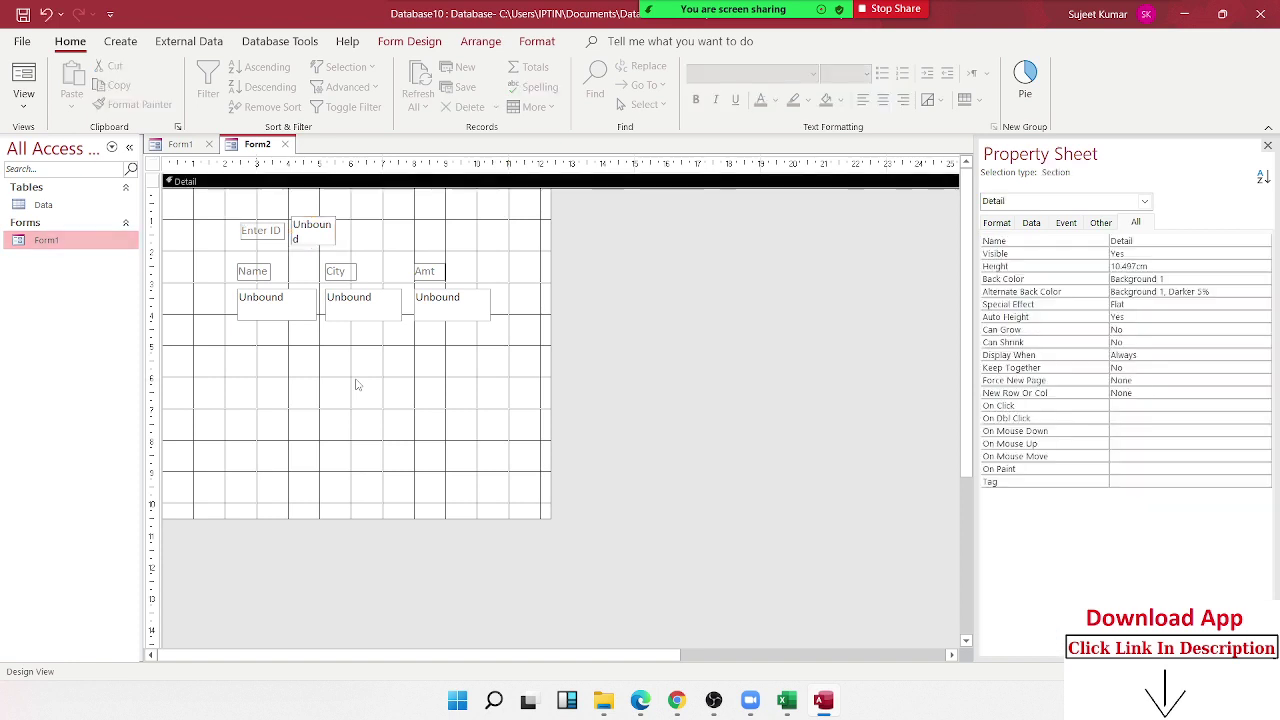
pyautogui.click(288, 308)
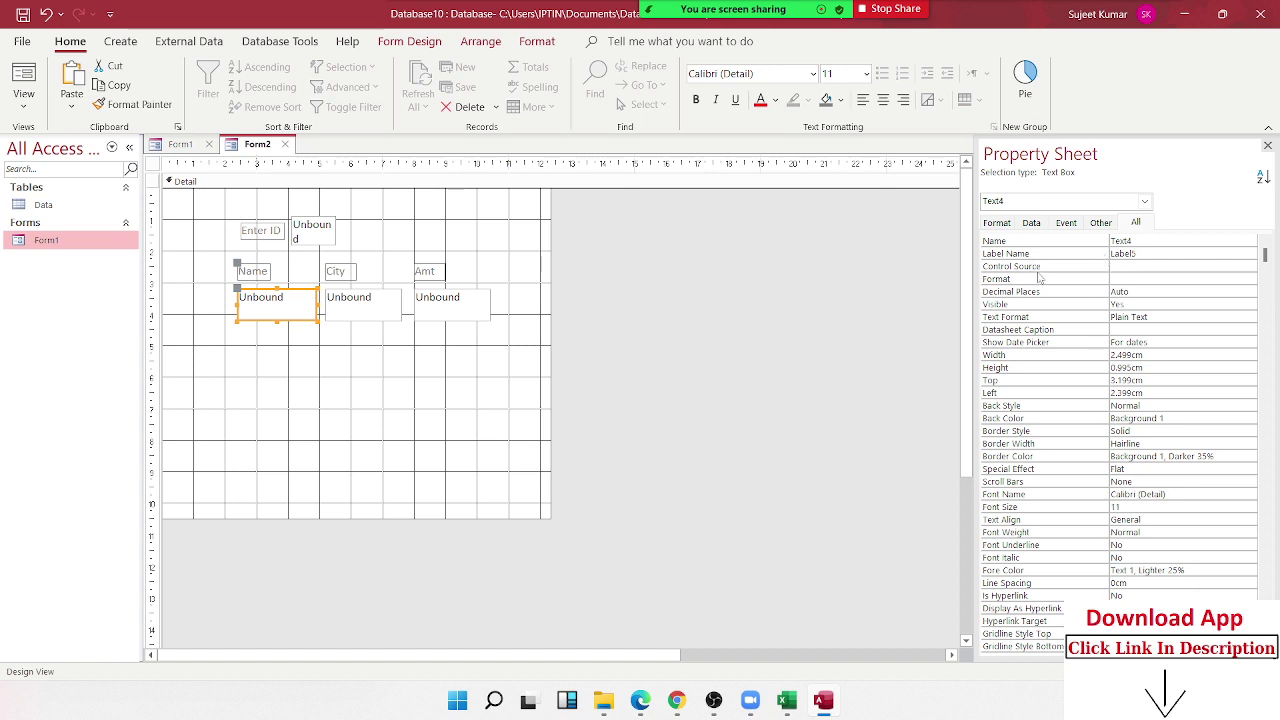
# - Start the Name box's Control Source with =DLookUp( and open it in the Zoom editor
pyautogui.click(1114, 266)
pyautogui.write('d')
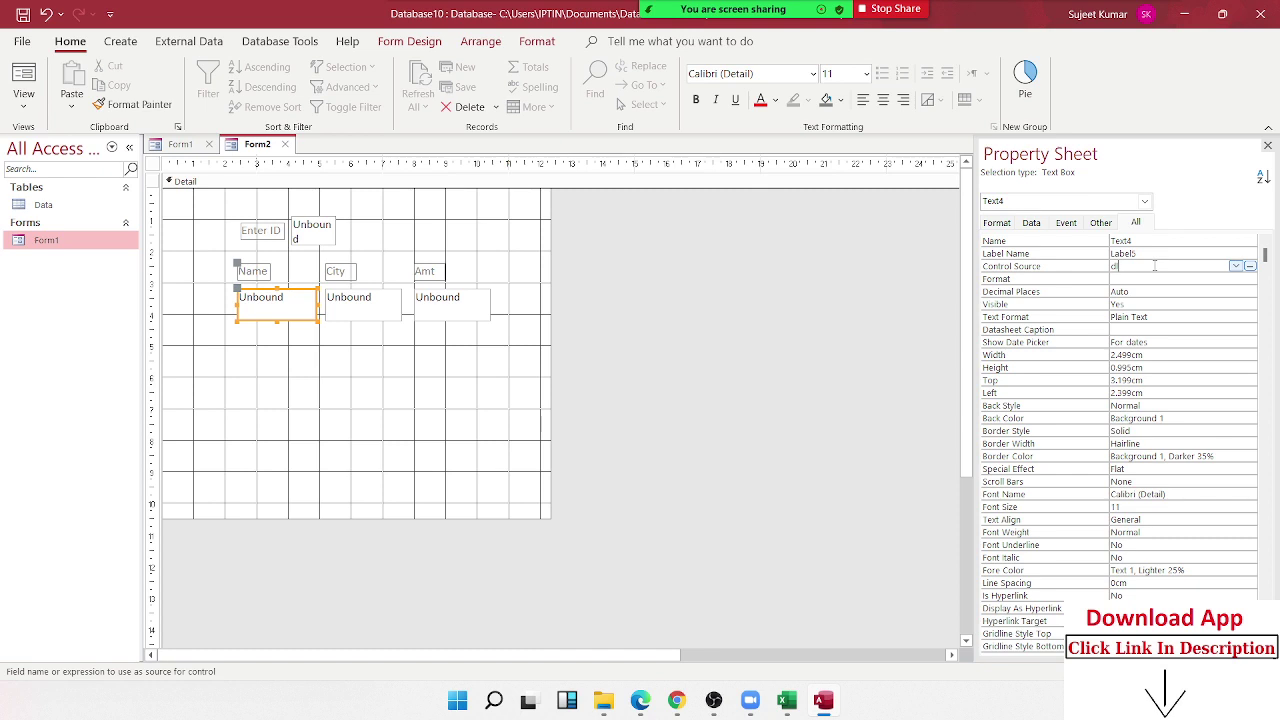
pyautogui.press('BackSpace')
pyautogui.press('BackSpace')
pyautogui.write('DLookUp')
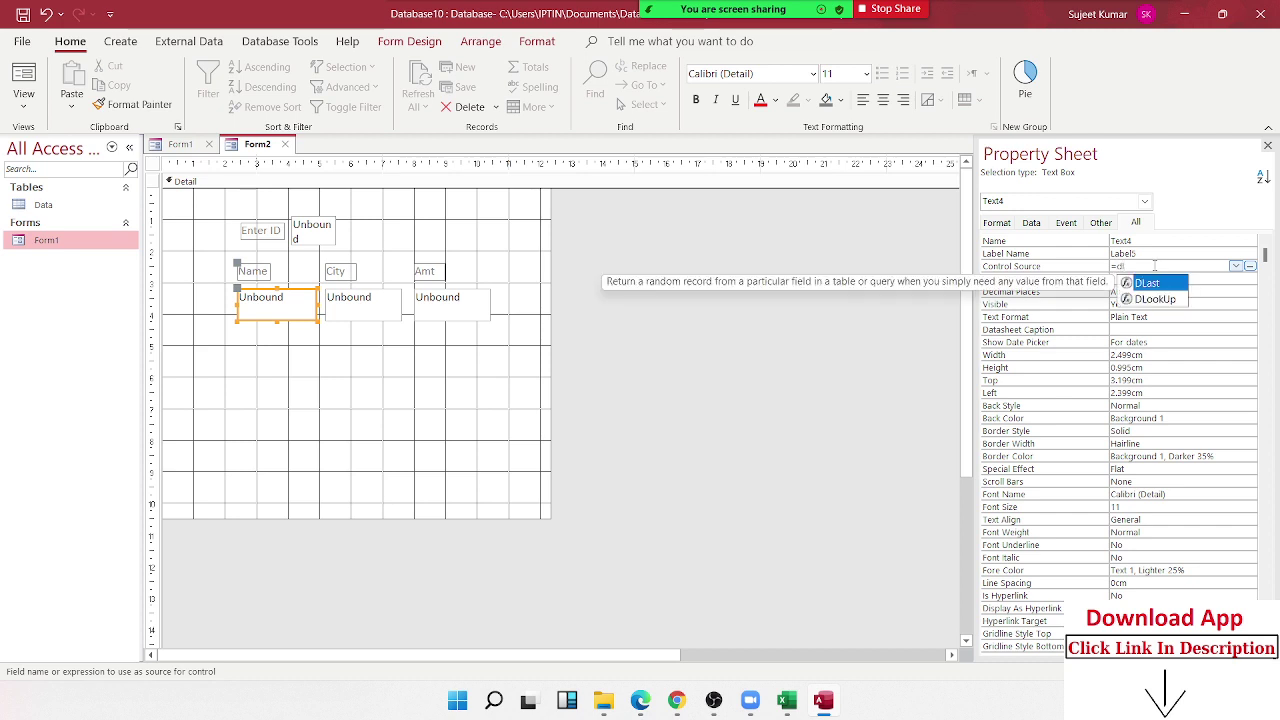
pyautogui.write('(')
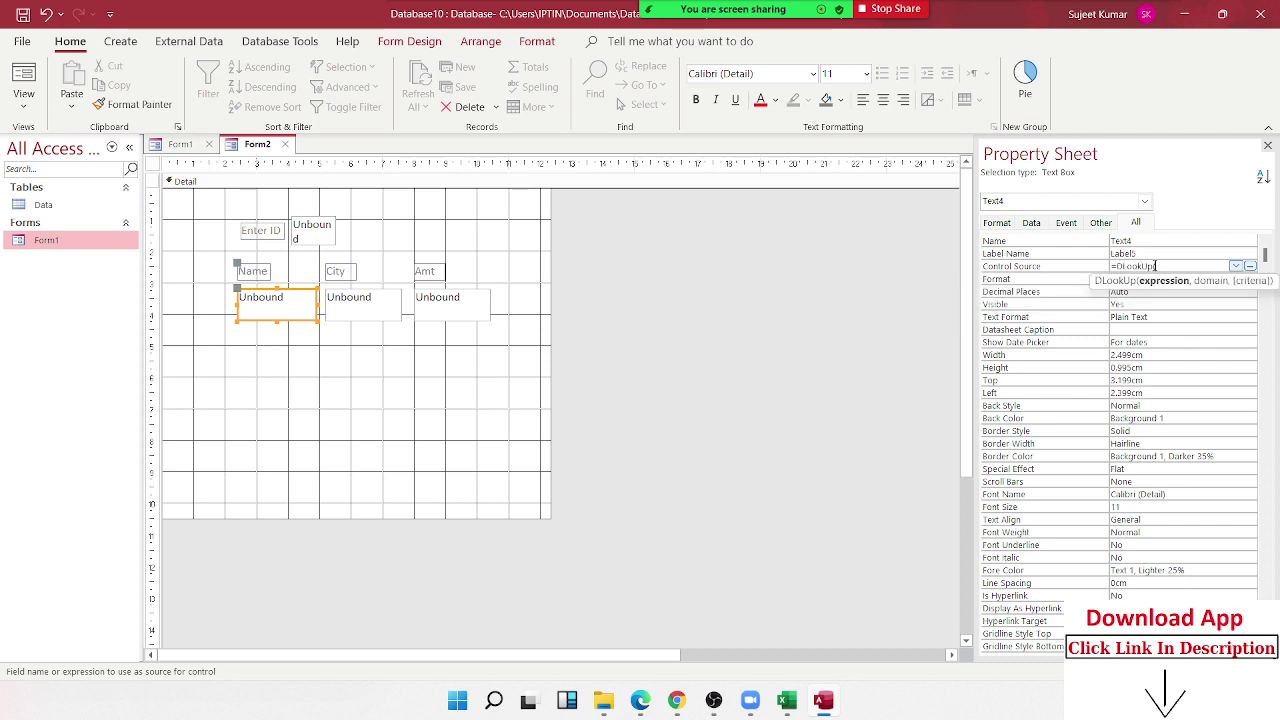
pyautogui.rightClick(1159, 266)
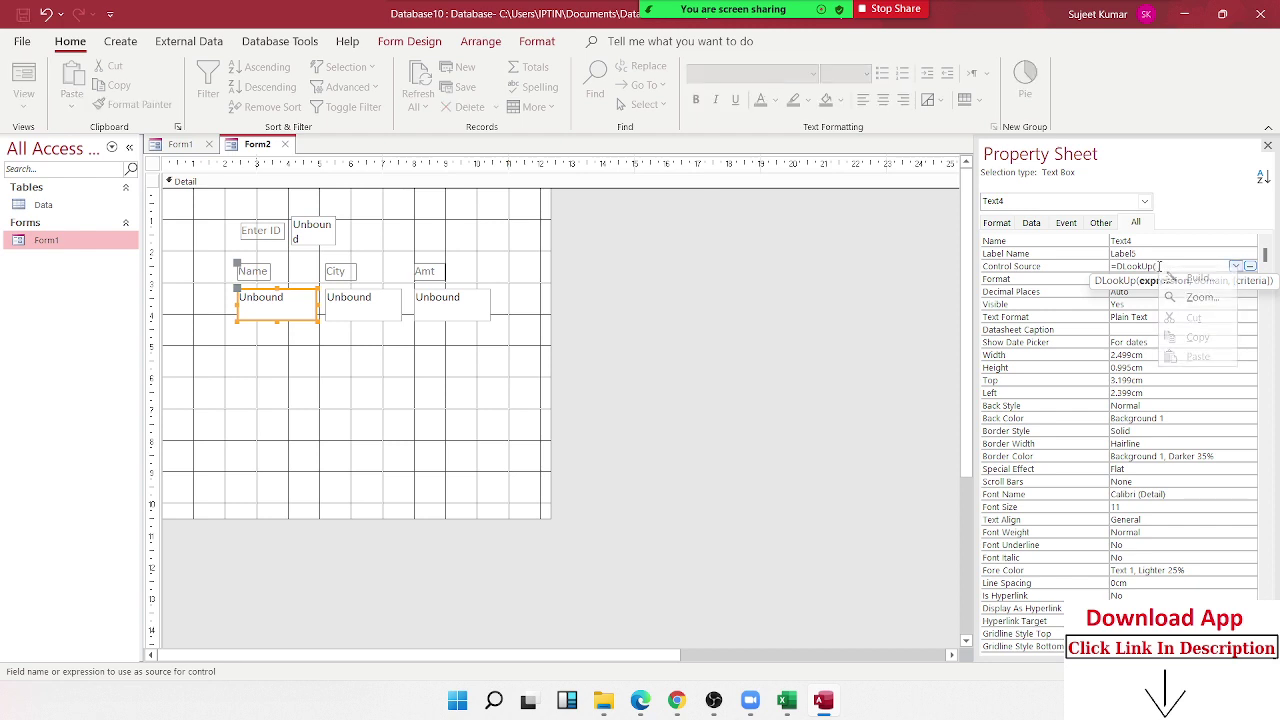
pyautogui.click(1190, 296)
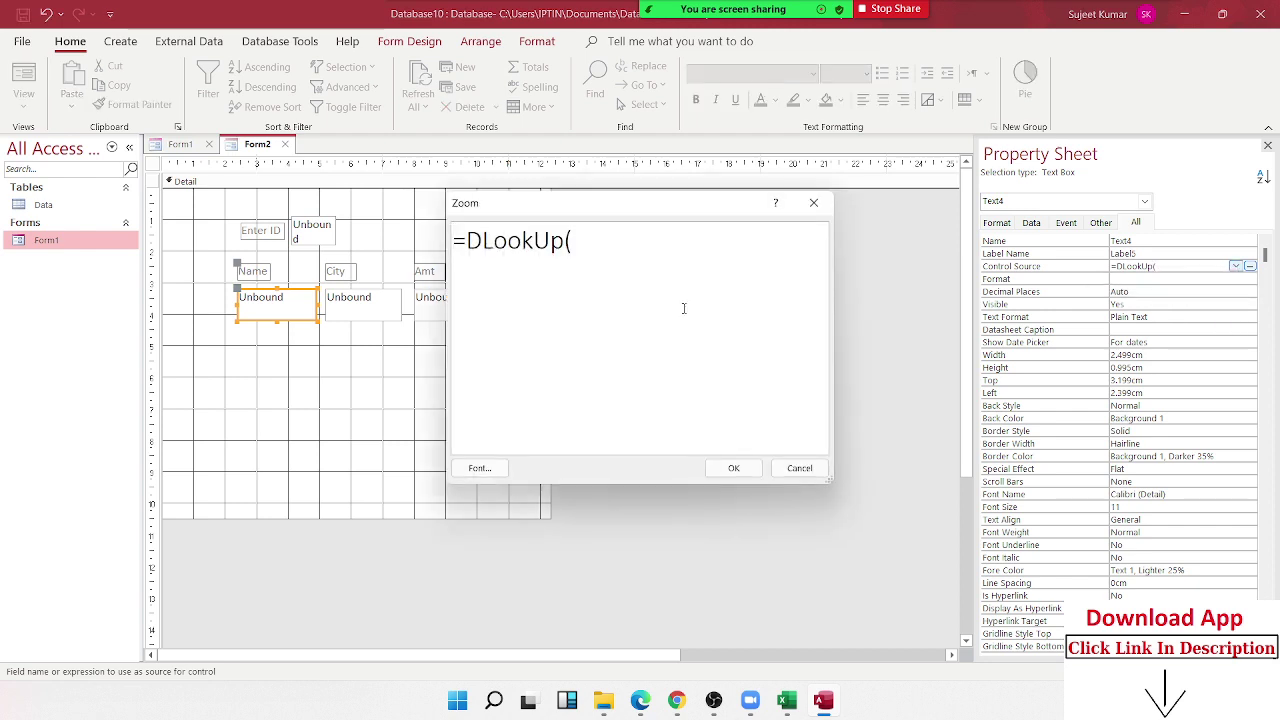
pyautogui.click(620, 255)
# - Type the arguments "CName","Data","ID=" &[FID] into the lookup expression
pyautogui.write('"N')
pyautogui.write('ame')
pyautogui.press('BackSpace')
pyautogui.press('BackSpace')
pyautogui.press('BackSpace')
pyautogui.press('BackSpace')
pyautogui.write('CN')
pyautogui.write('ame"')
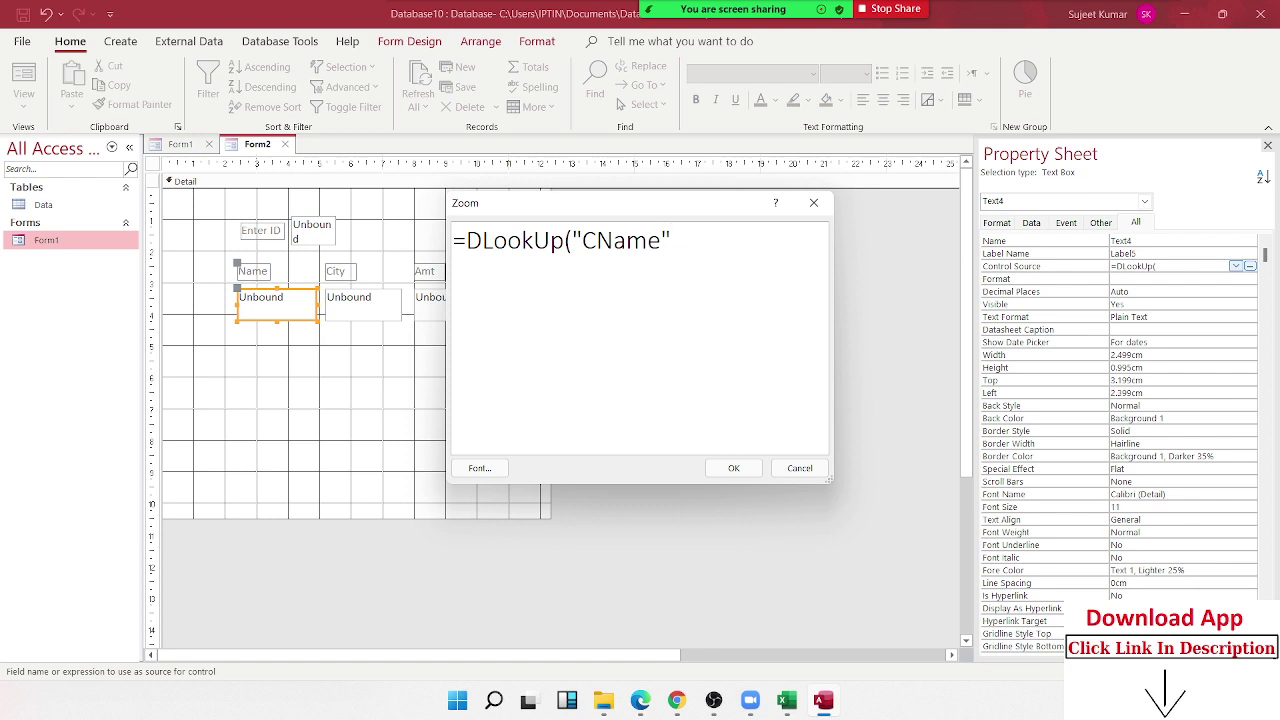
pyautogui.write(',')
pyautogui.write('Da')
pyautogui.press('BackSpace')
pyautogui.press('BackSpace')
pyautogui.write('"Daa')
pyautogui.press('BackSpace')
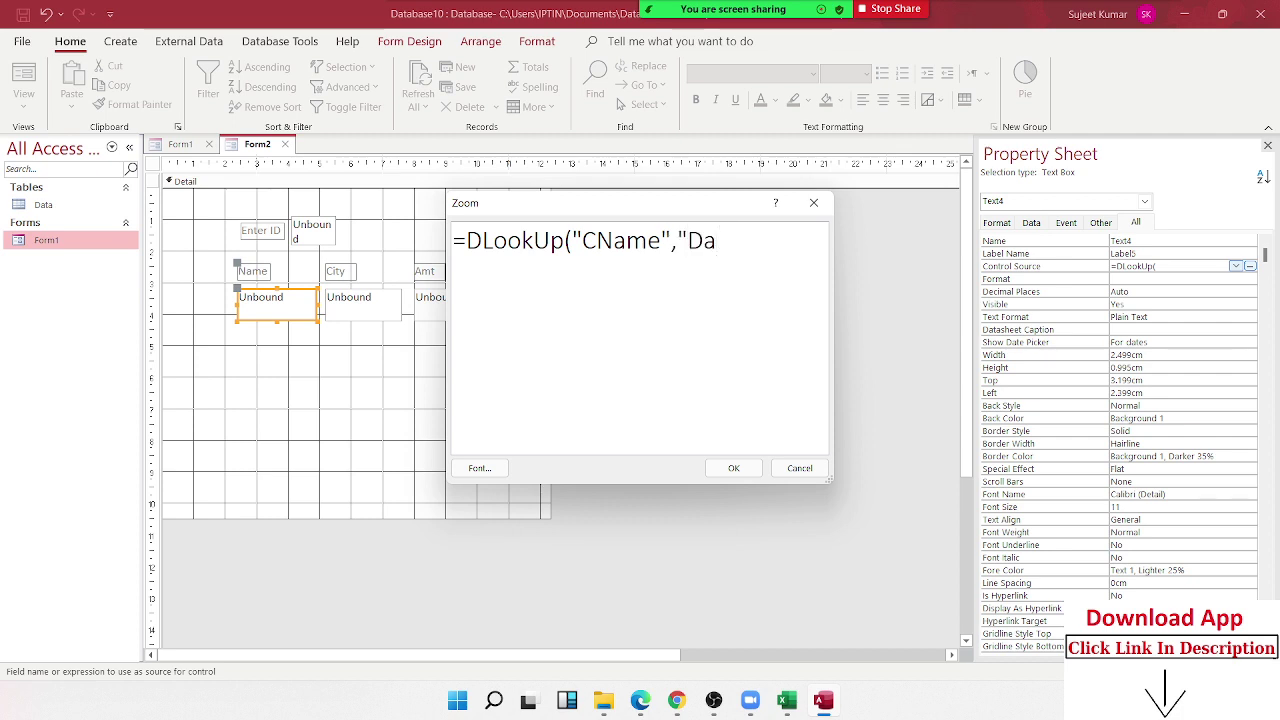
pyautogui.write('ta"')
pyautogui.write(',')
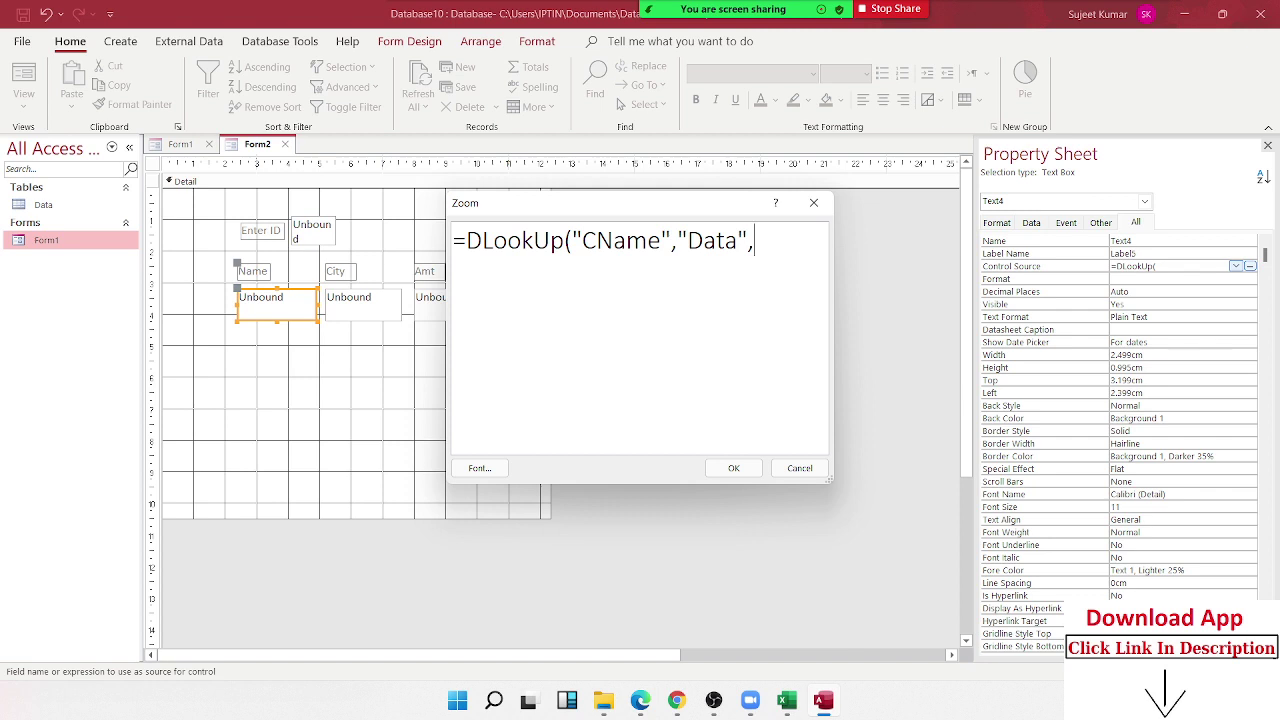
pyautogui.write('"ID')
pyautogui.write('=')
pyautogui.write(' &')
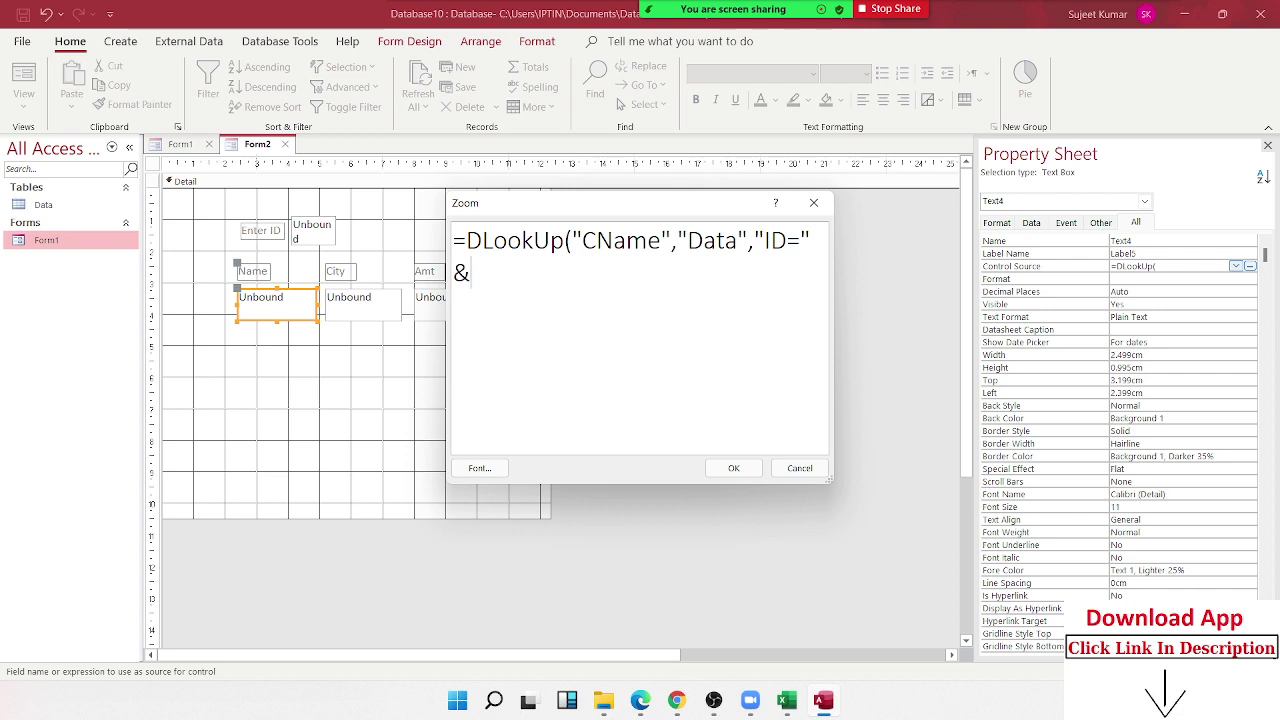
pyautogui.write('FI')
pyautogui.write('D')
pyautogui.press('BackSpace')
pyautogui.press('BackSpace')
pyautogui.press('BackSpace')
pyautogui.write('[ID')
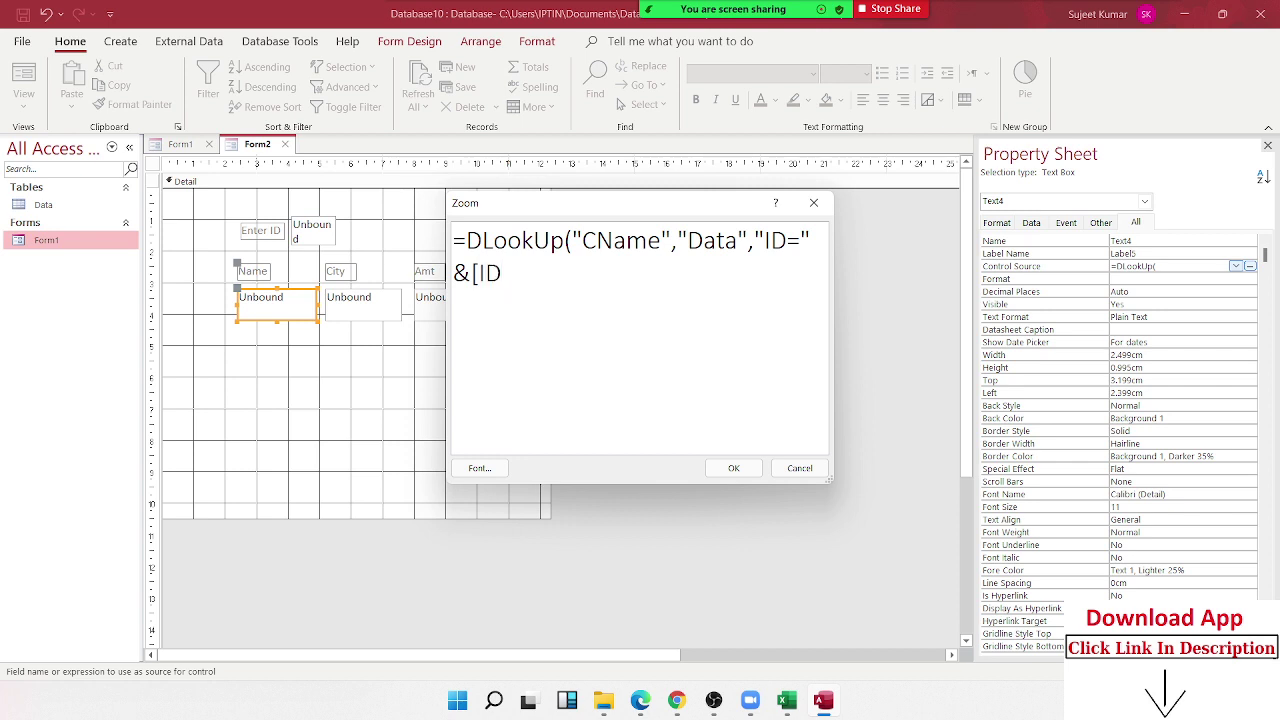
pyautogui.press('BackSpace')
pyautogui.press('BackSpace')
pyautogui.write('FID')
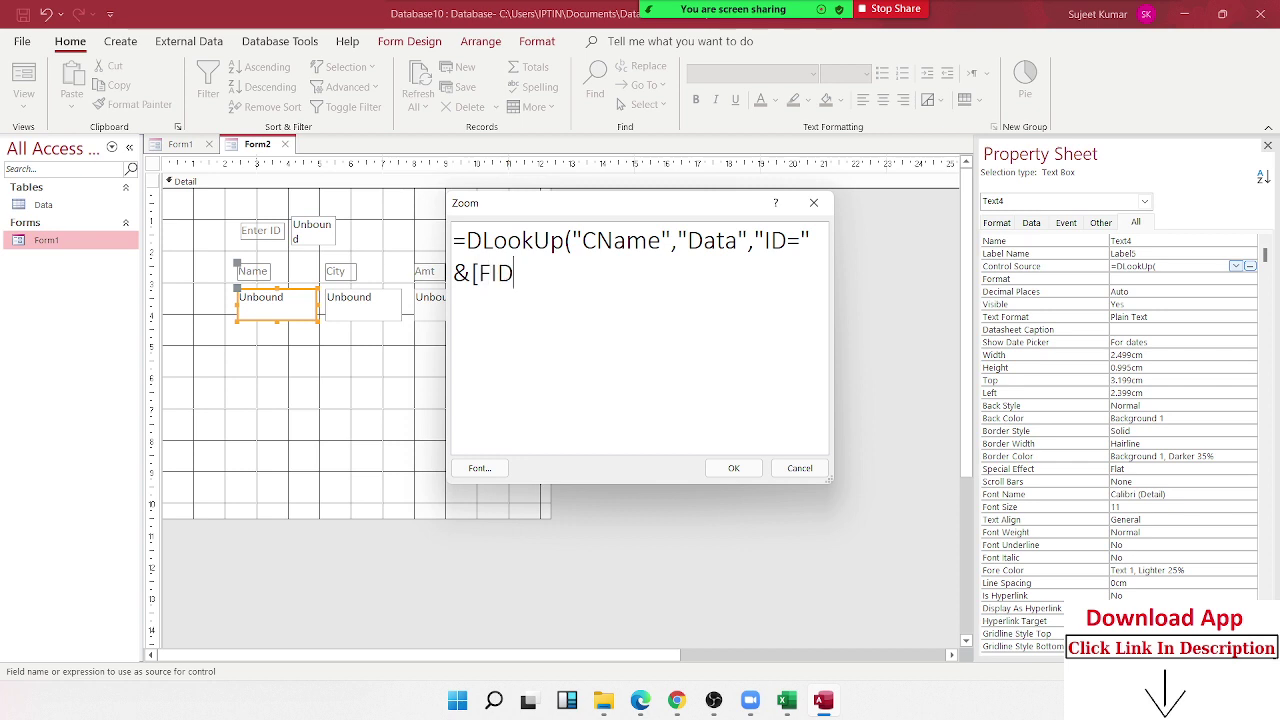
pyautogui.write(']')
# - Add the missing closing parenthesis so the Name box's DLookUp expression is accepted
pyautogui.click(760, 474)
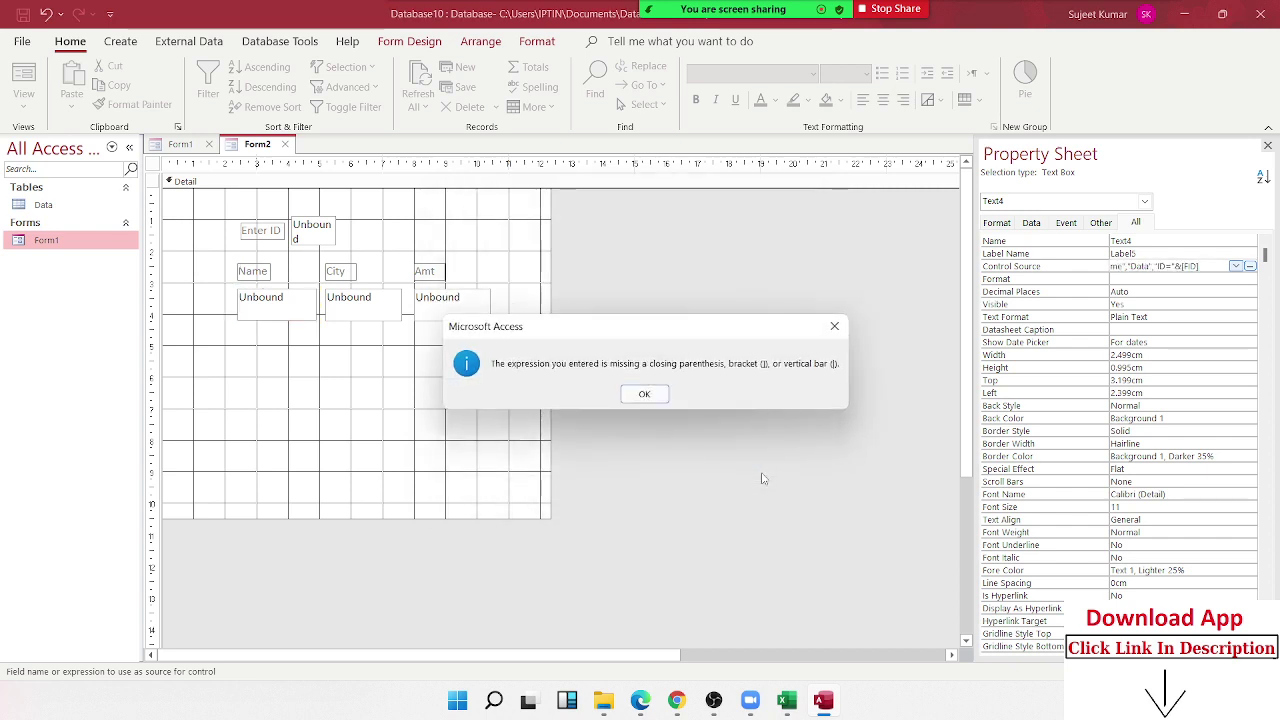
pyautogui.click(645, 395)
pyautogui.click(1212, 268)
pyautogui.write(')')
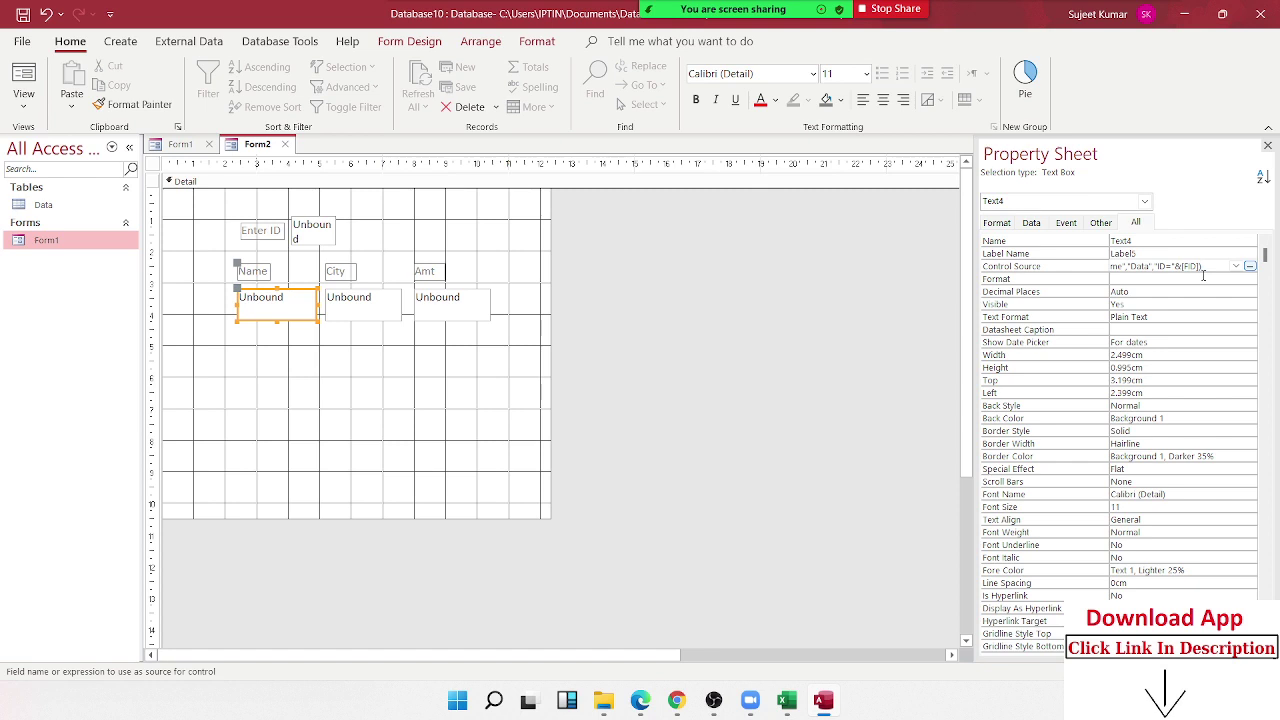
pyautogui.press('Return')
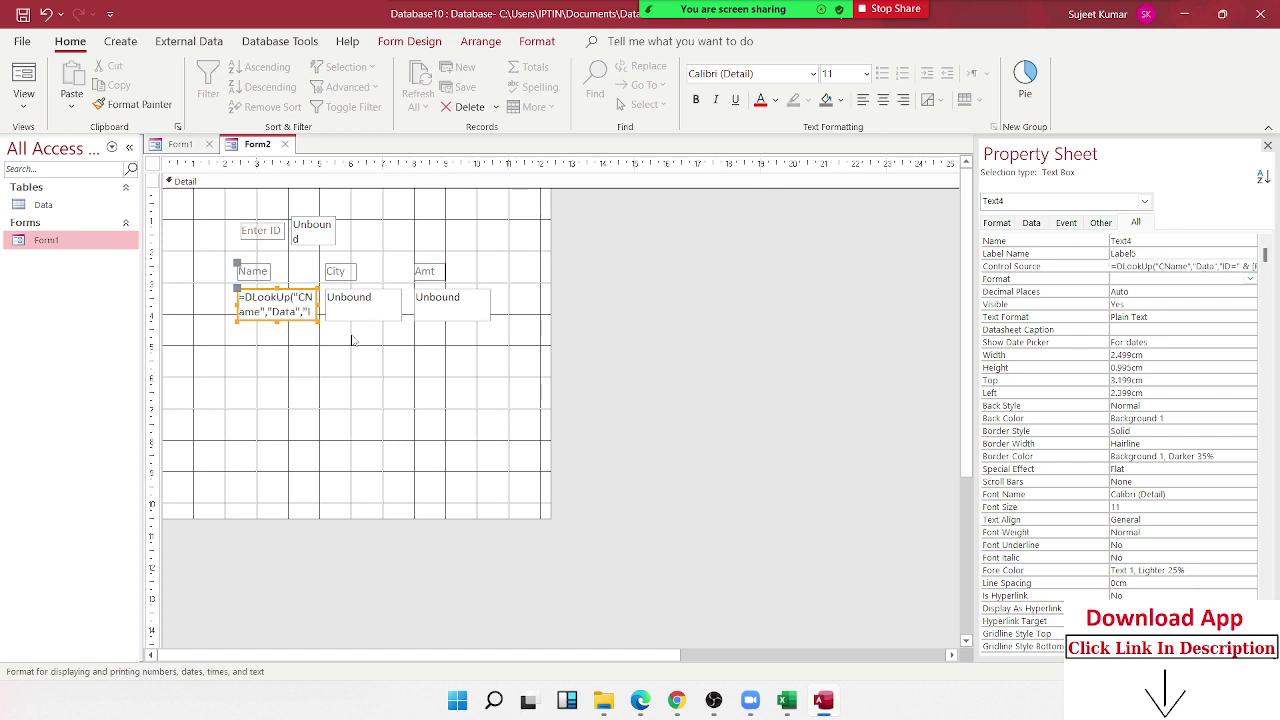
# - Copy the complete DLookUp expression from the Zoom editor
pyautogui.click(1185, 267)
pyautogui.rightClick(1190, 267)
pyautogui.click(1150, 291)
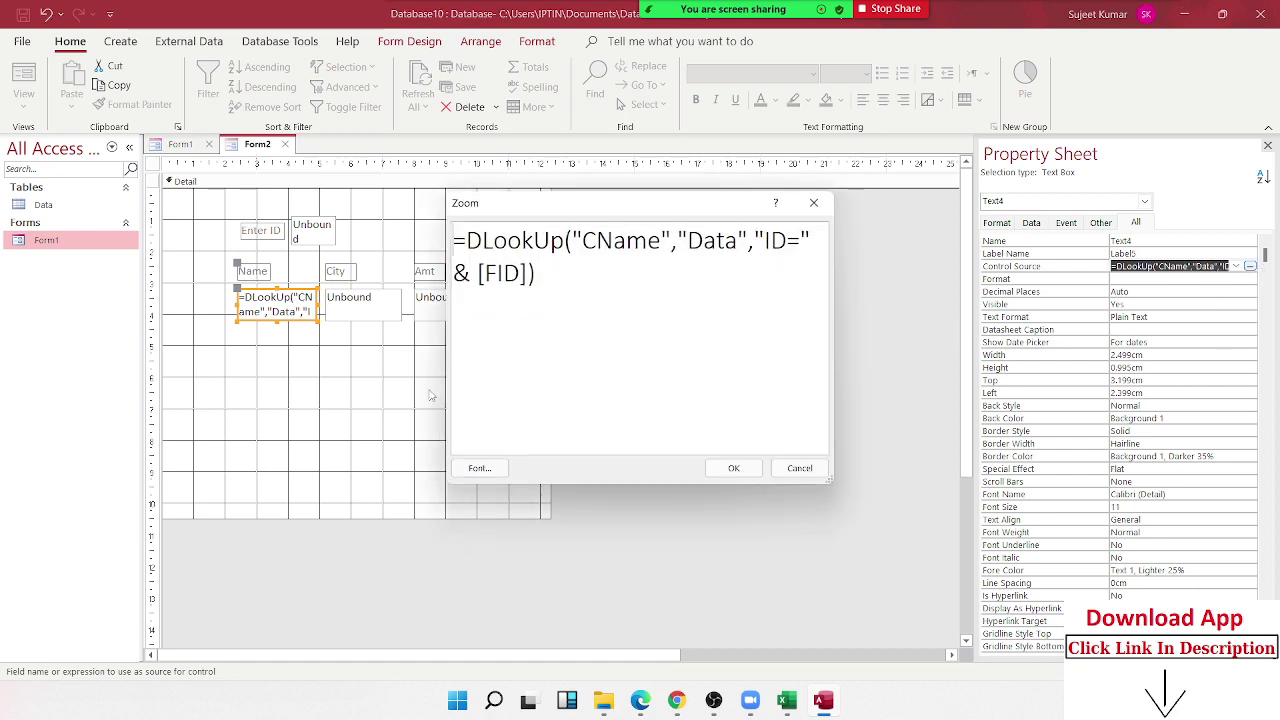
pyautogui.moveTo(536, 273); pyautogui.dragTo(375, 205)
pyautogui.hotkey('ctrl', 'c')
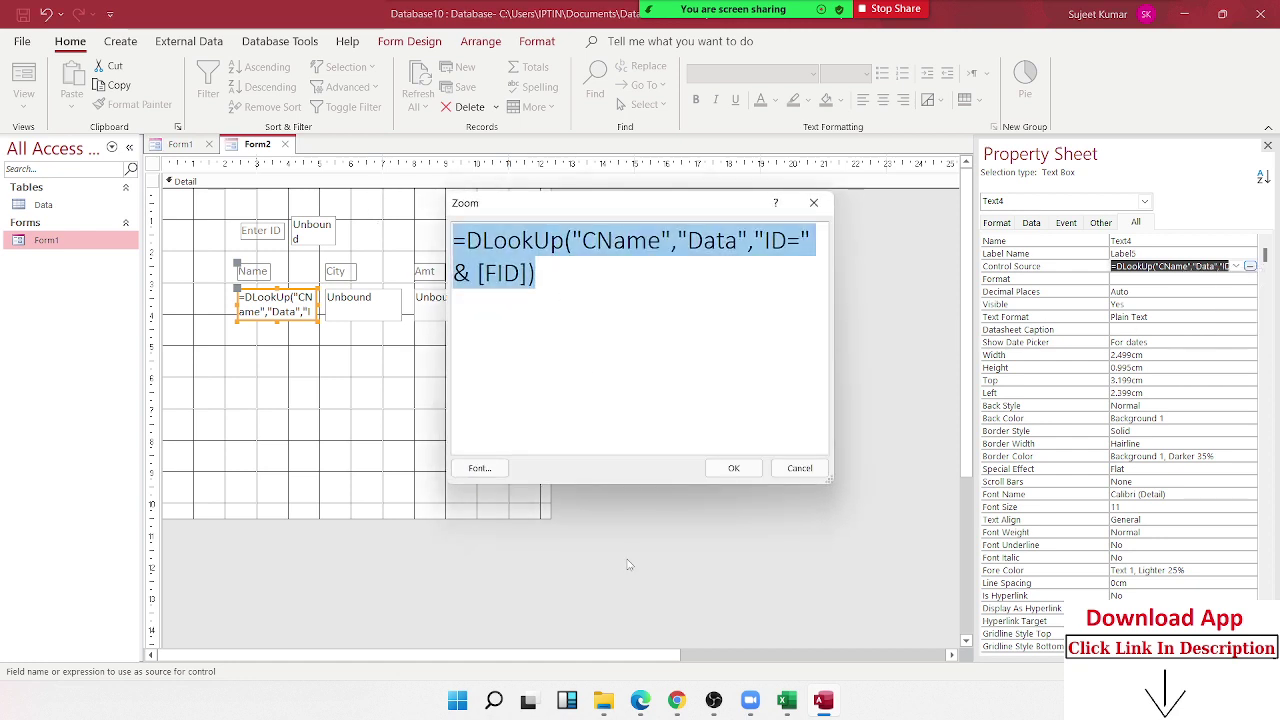
pyautogui.press('Escape')
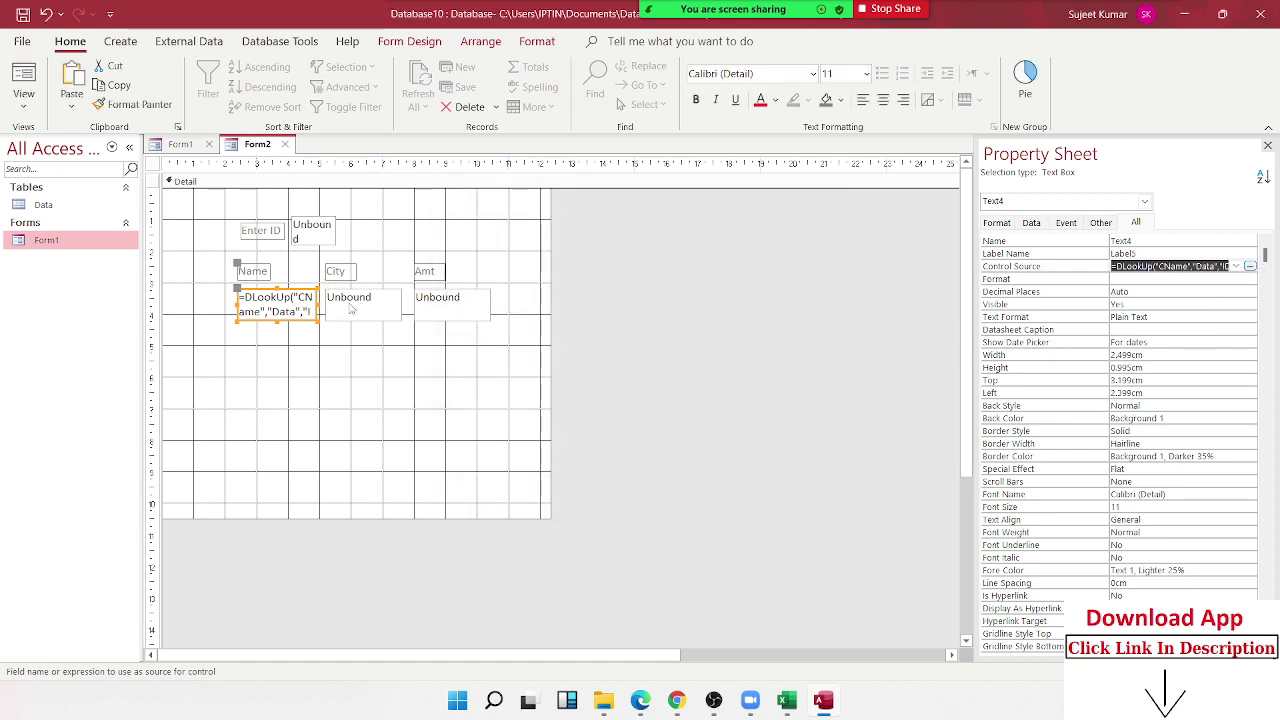
# - Paste the DLookUp expression into the City box's source, changing CName to City
pyautogui.click(351, 310)
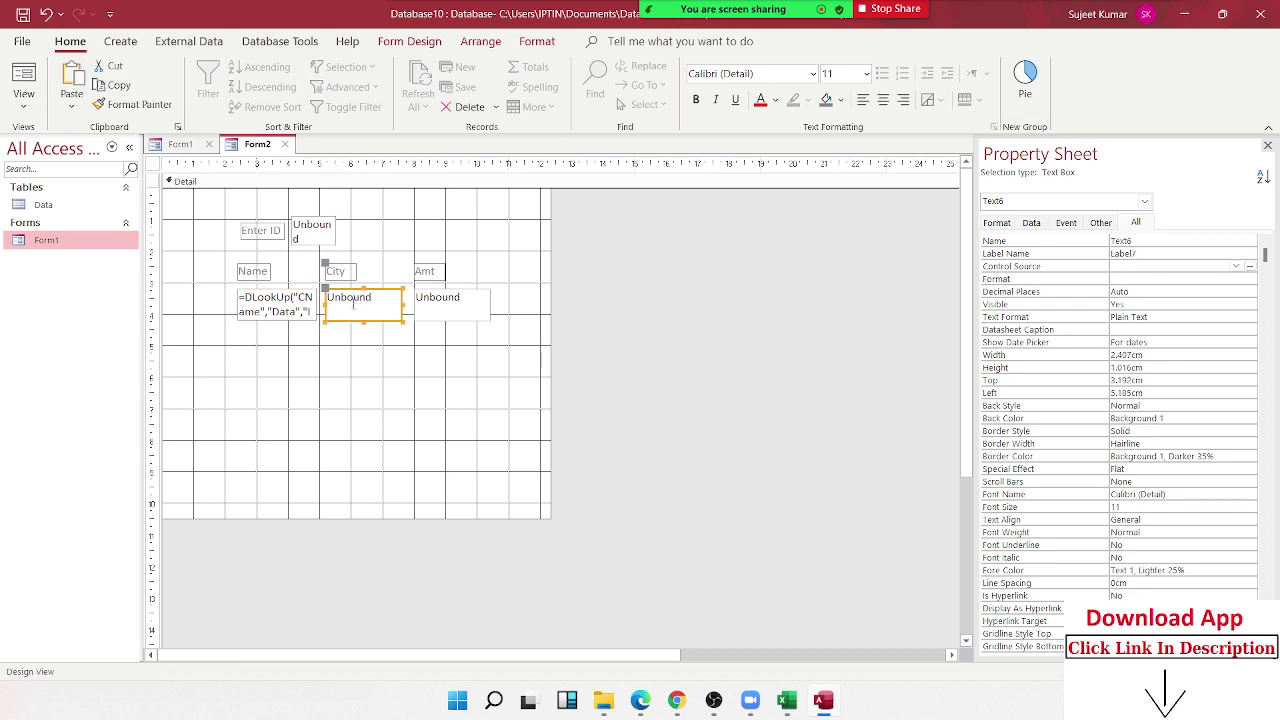
pyautogui.click(1136, 266)
pyautogui.rightClick(1136, 266)
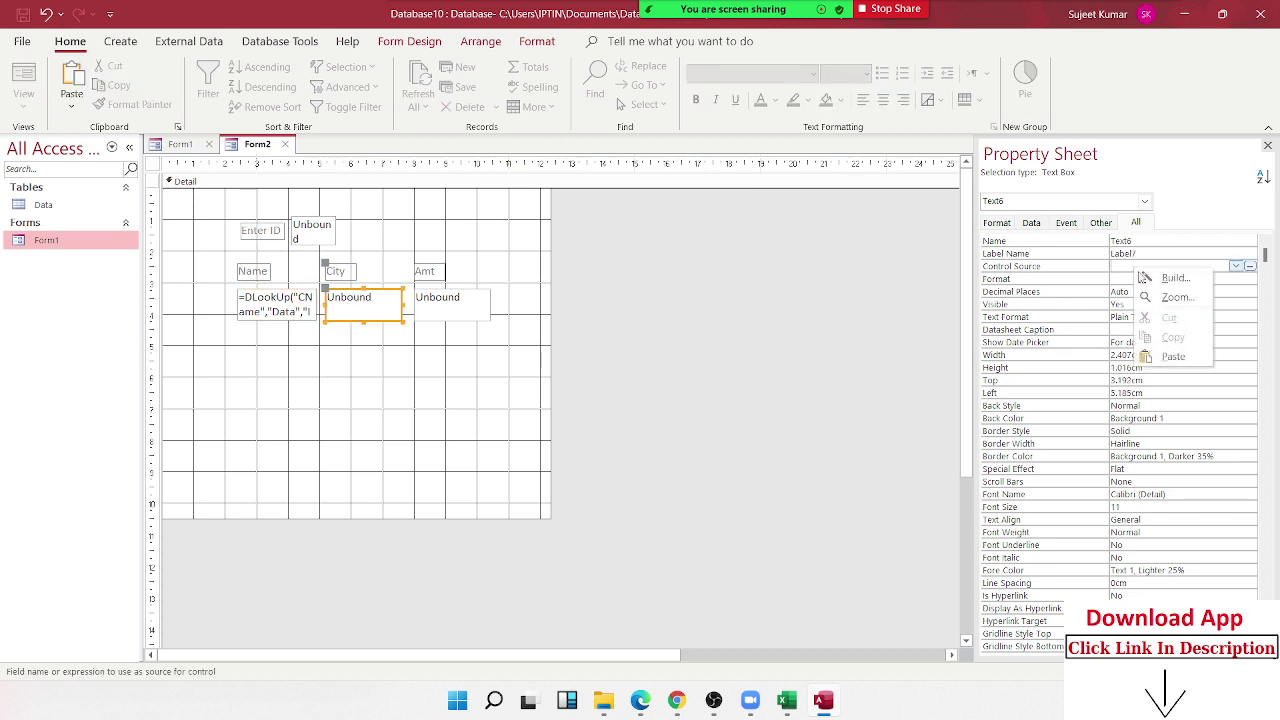
pyautogui.click(1150, 293)
pyautogui.hotkey('ctrl', 'v')
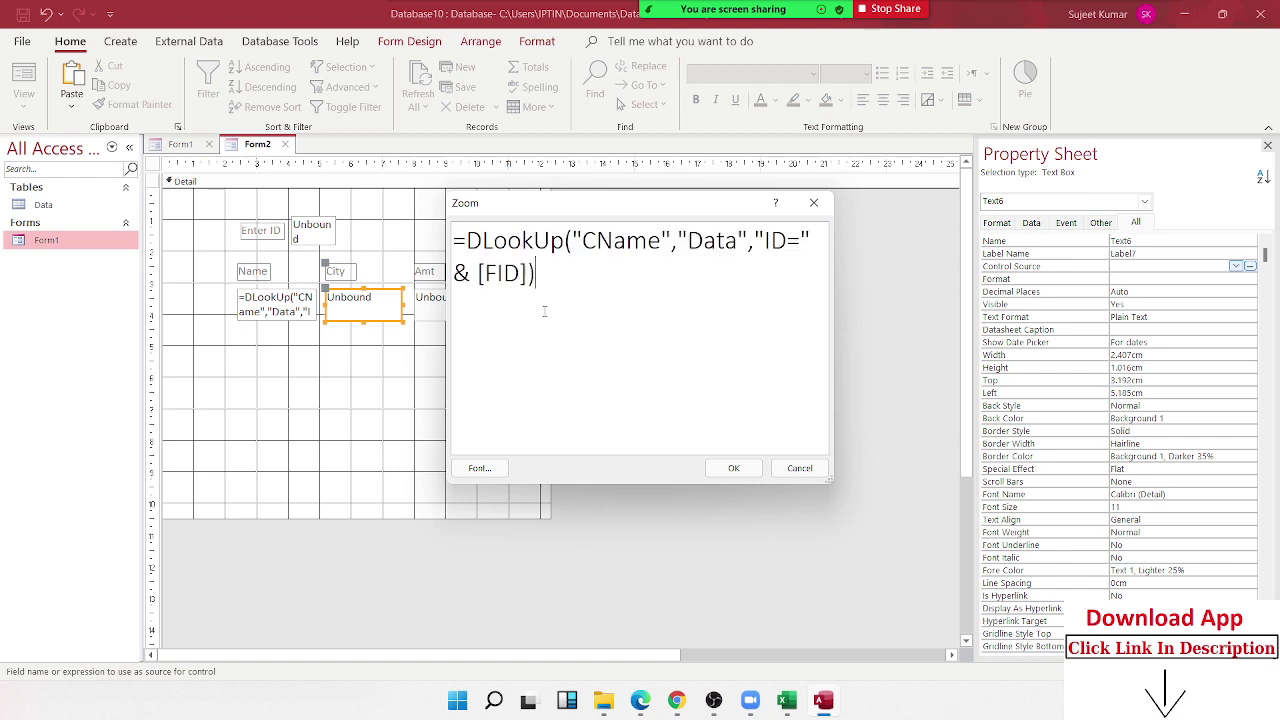
pyautogui.click(597, 240)
pyautogui.press('Delete')
pyautogui.press('Delete')
pyautogui.press('Delete')
pyautogui.press('Delete')
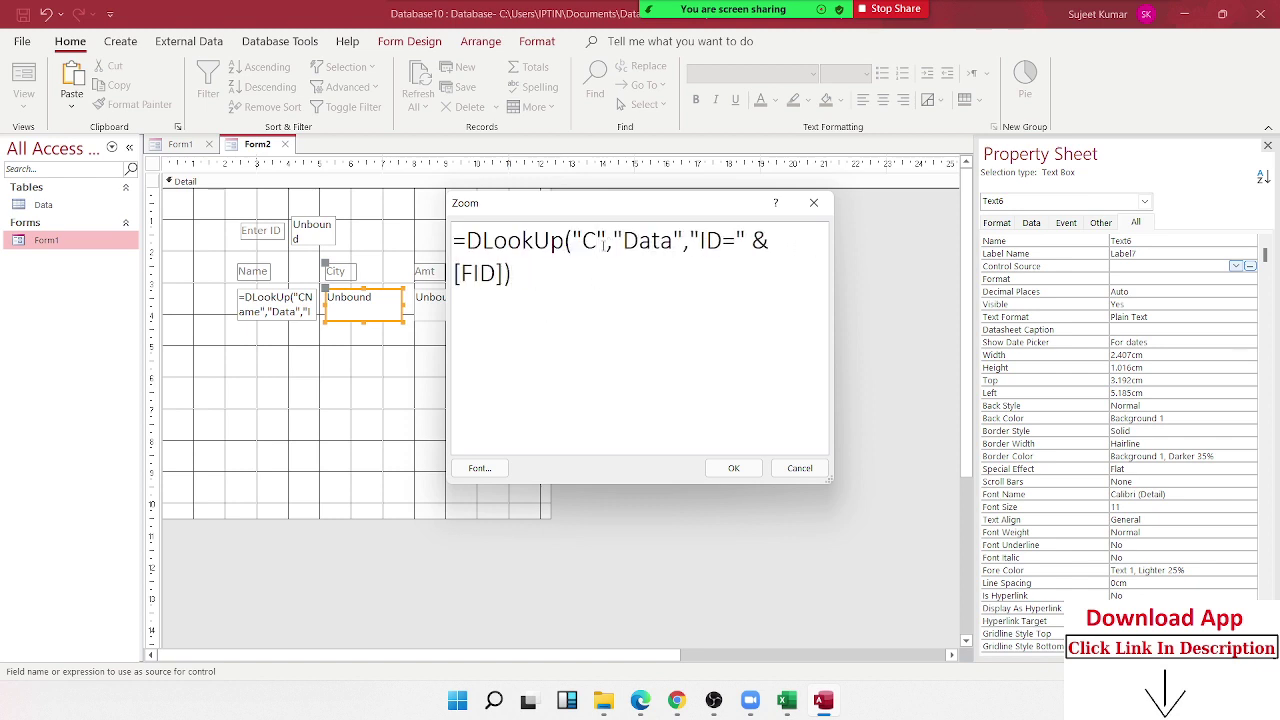
pyautogui.write('ity')
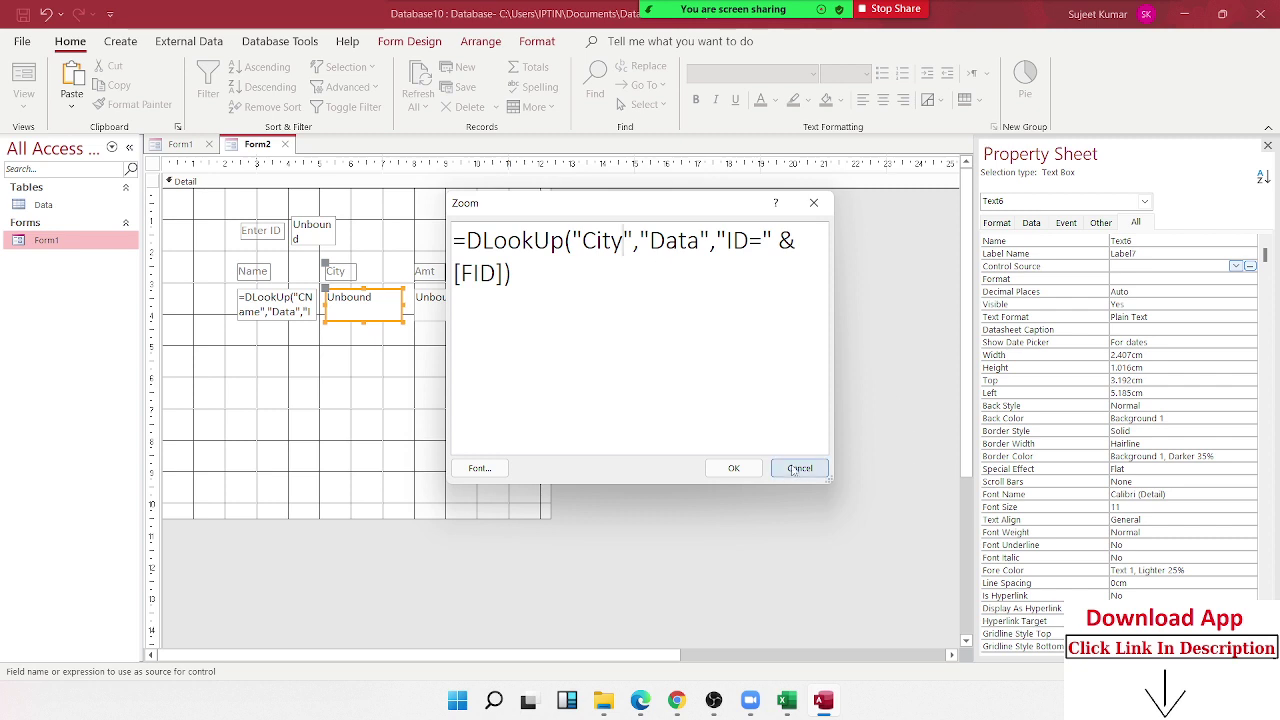
pyautogui.click(734, 468)
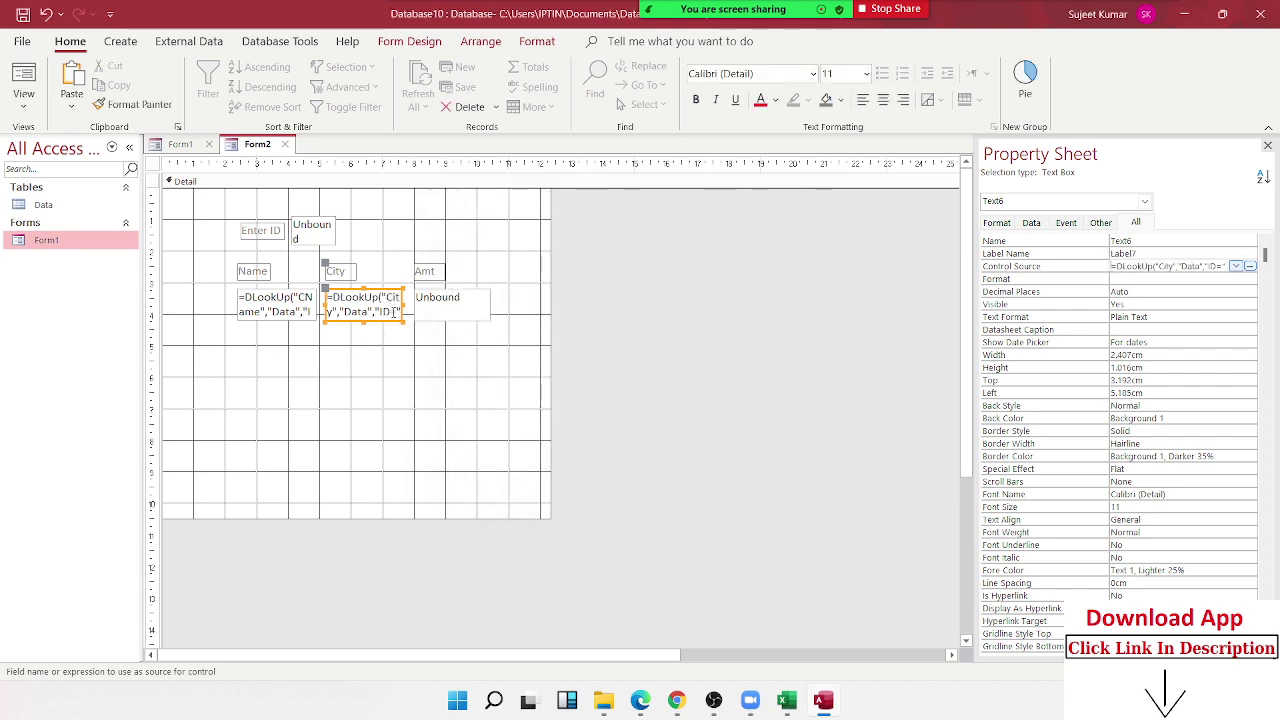
# - Give the Amt box the same lookup with field Amt, then close Form2 and save it
pyautogui.click(424, 312)
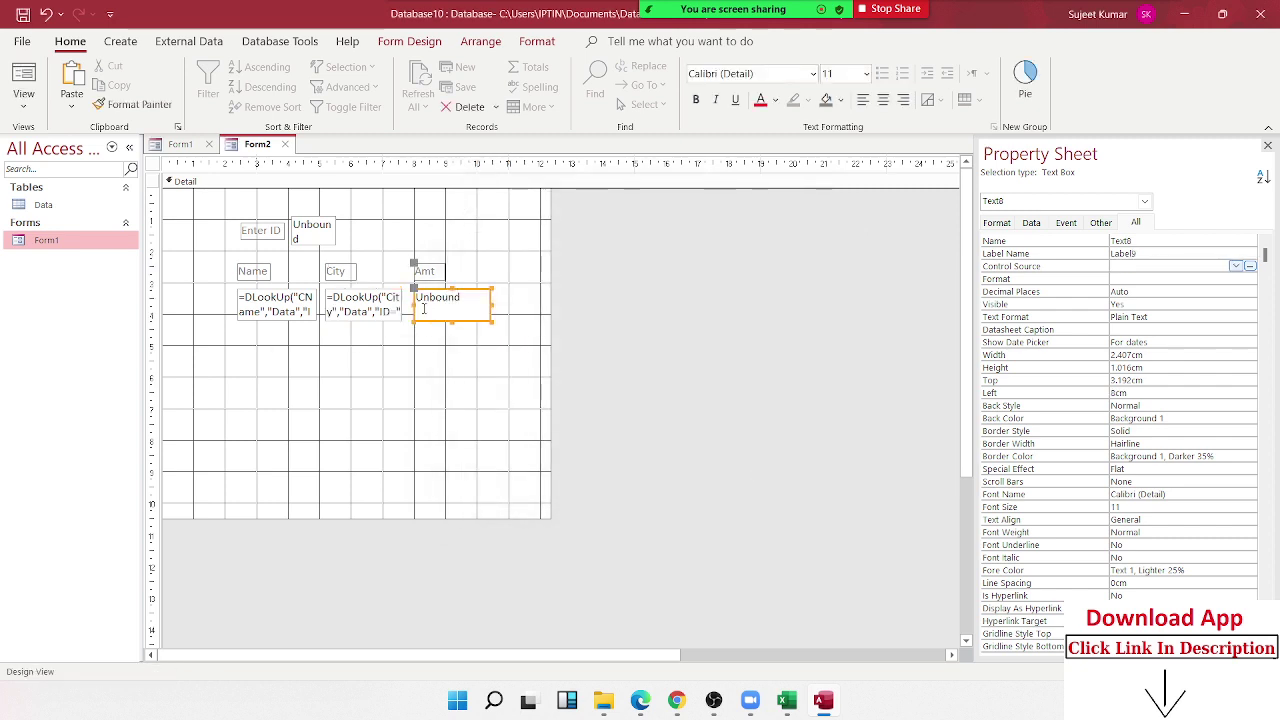
pyautogui.rightClick(1145, 265)
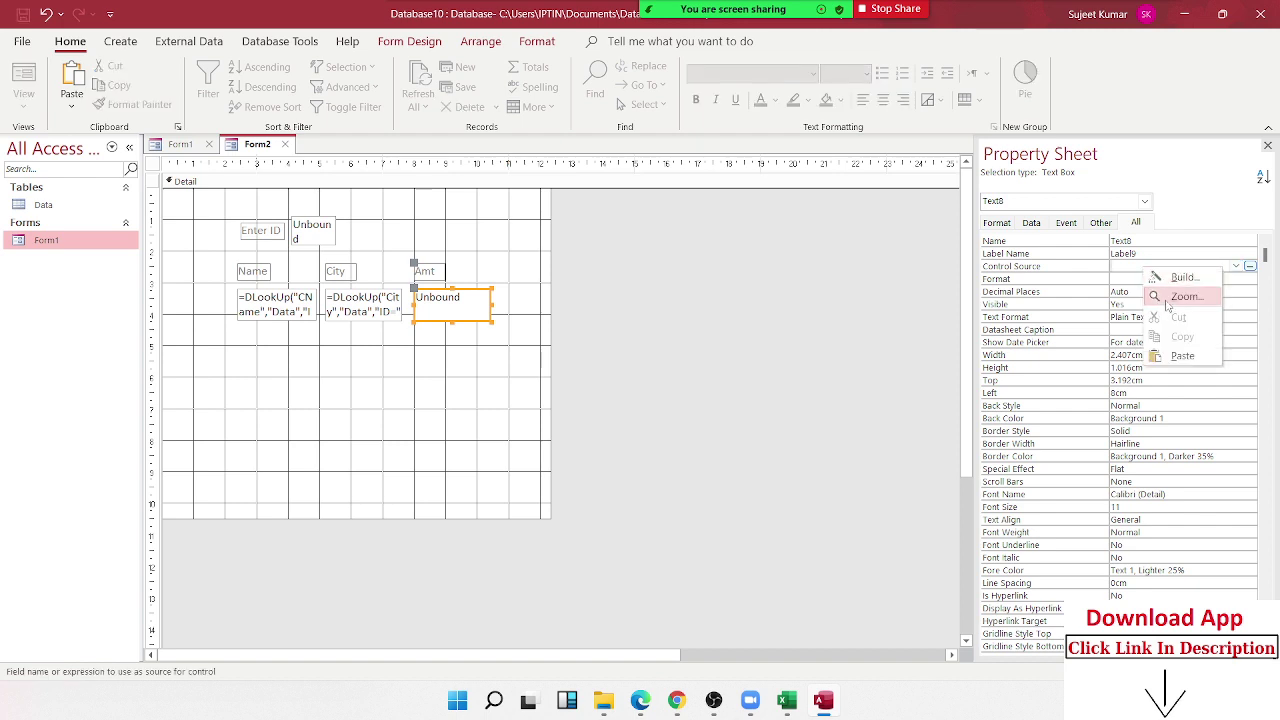
pyautogui.click(1185, 296)
pyautogui.hotkey('ctrl', 'v')
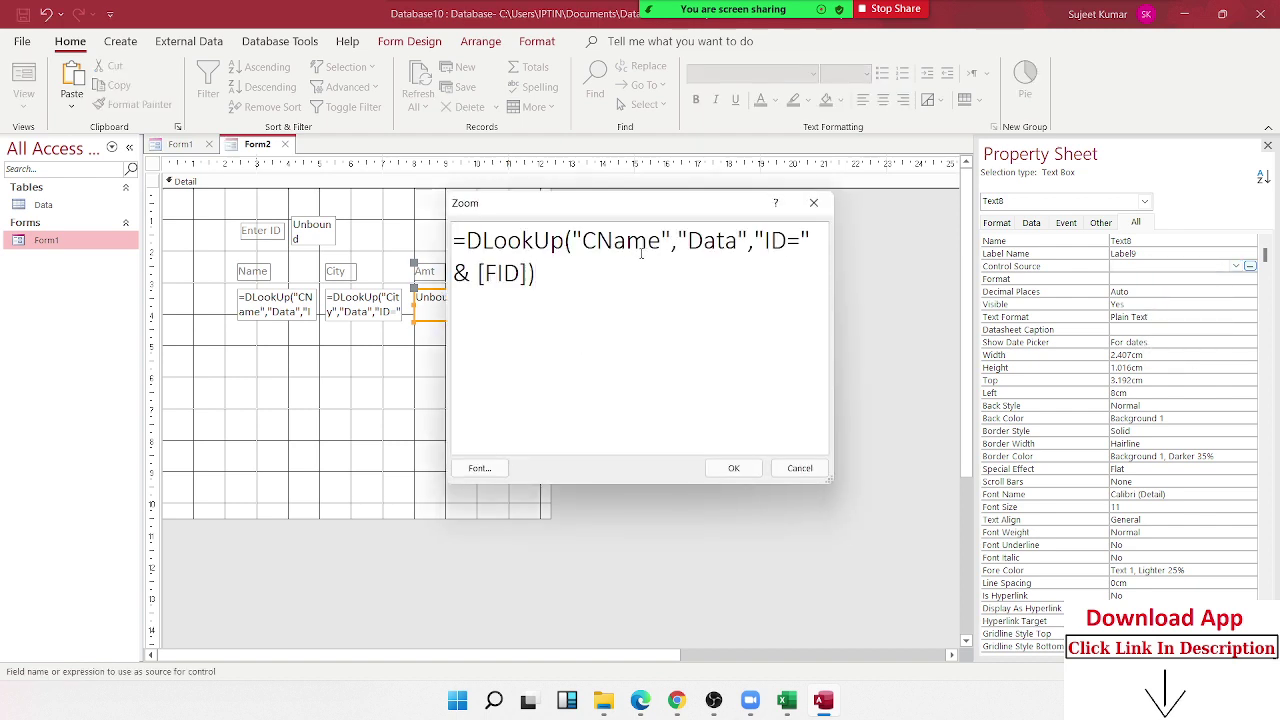
pyautogui.doubleClick(641, 250)
pyautogui.write('A')
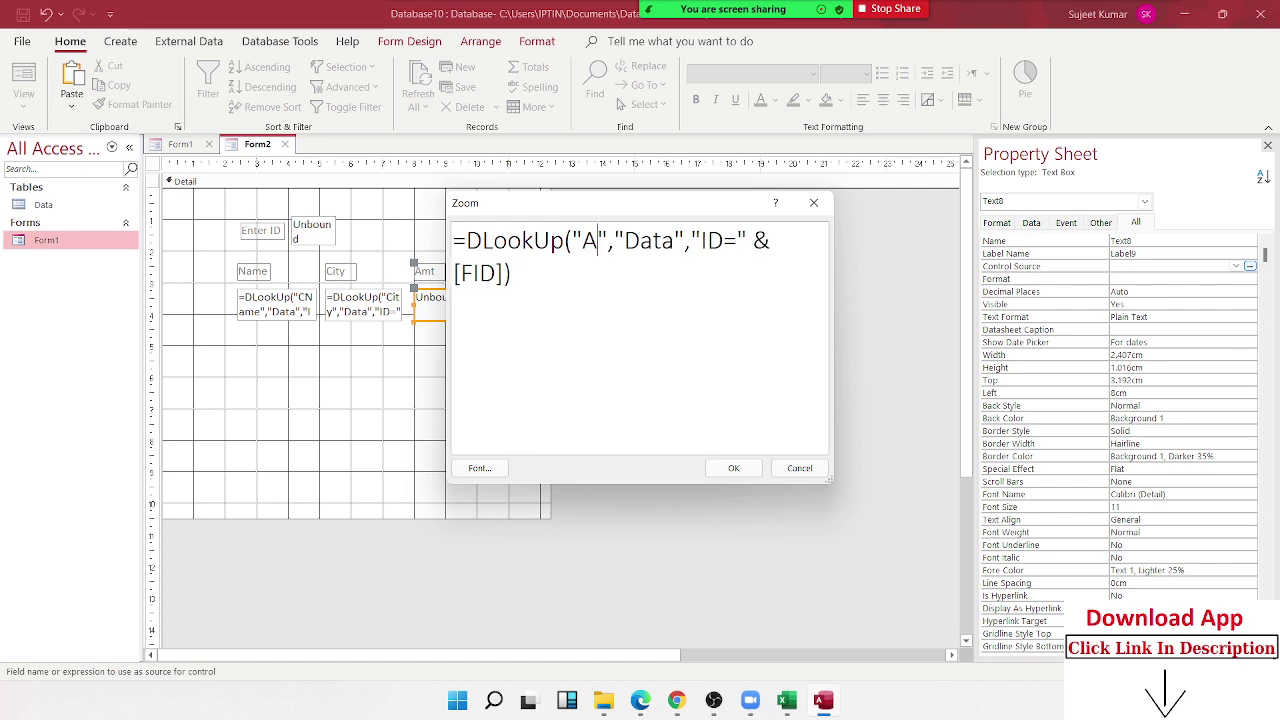
pyautogui.write('mt')
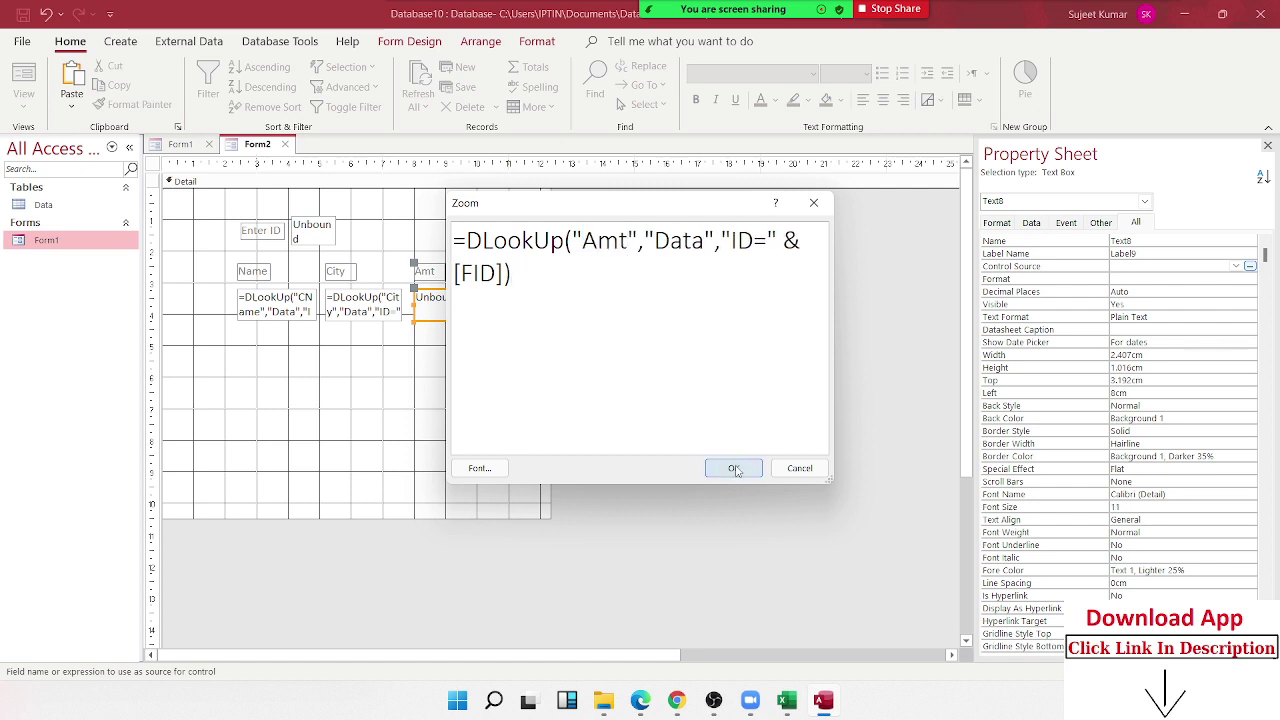
pyautogui.click(734, 468)
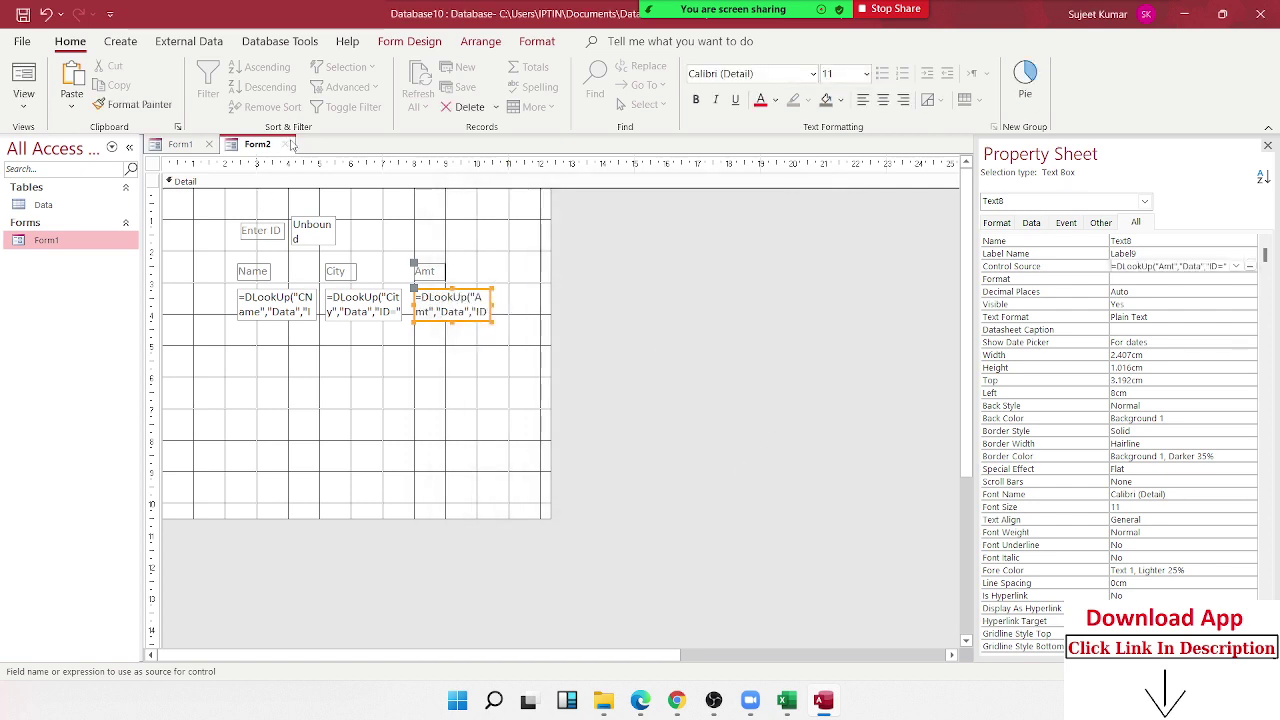
pyautogui.click(285, 144)
pyautogui.click(585, 399)
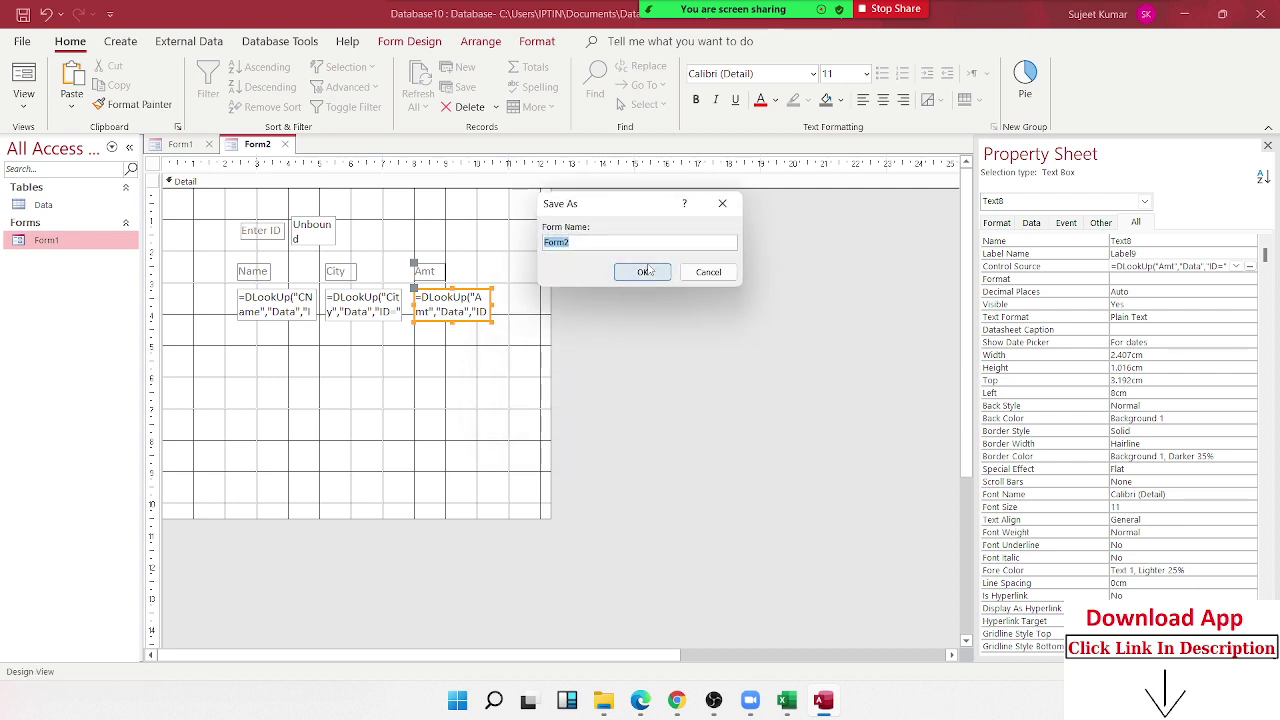
# - Save the form as DT and open it to test
pyautogui.write('DT')
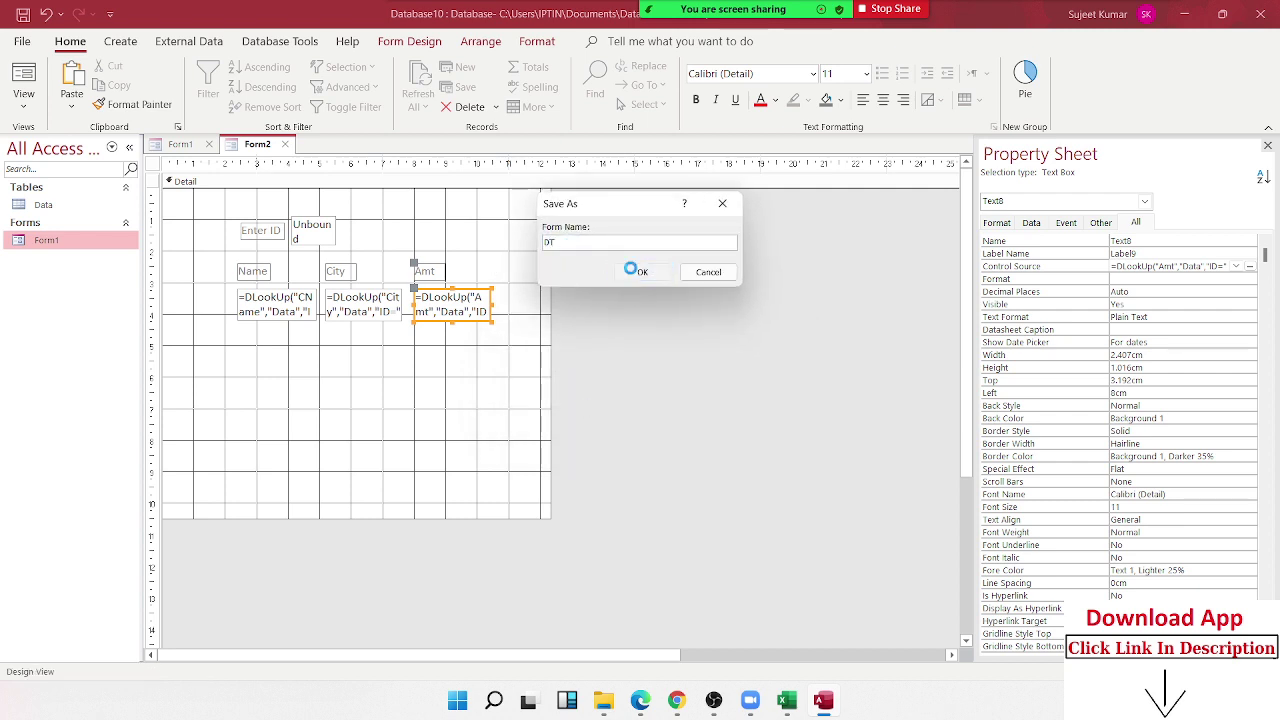
pyautogui.click(636, 272)
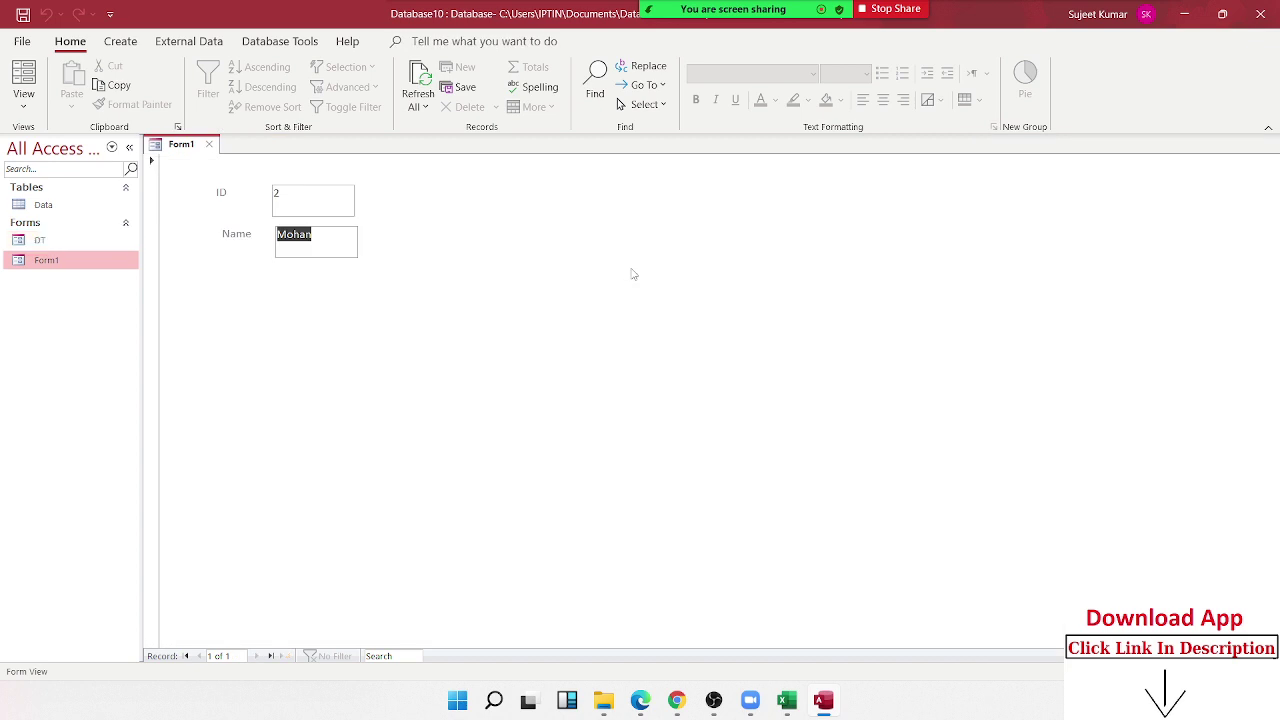
pyautogui.doubleClick(62, 240)
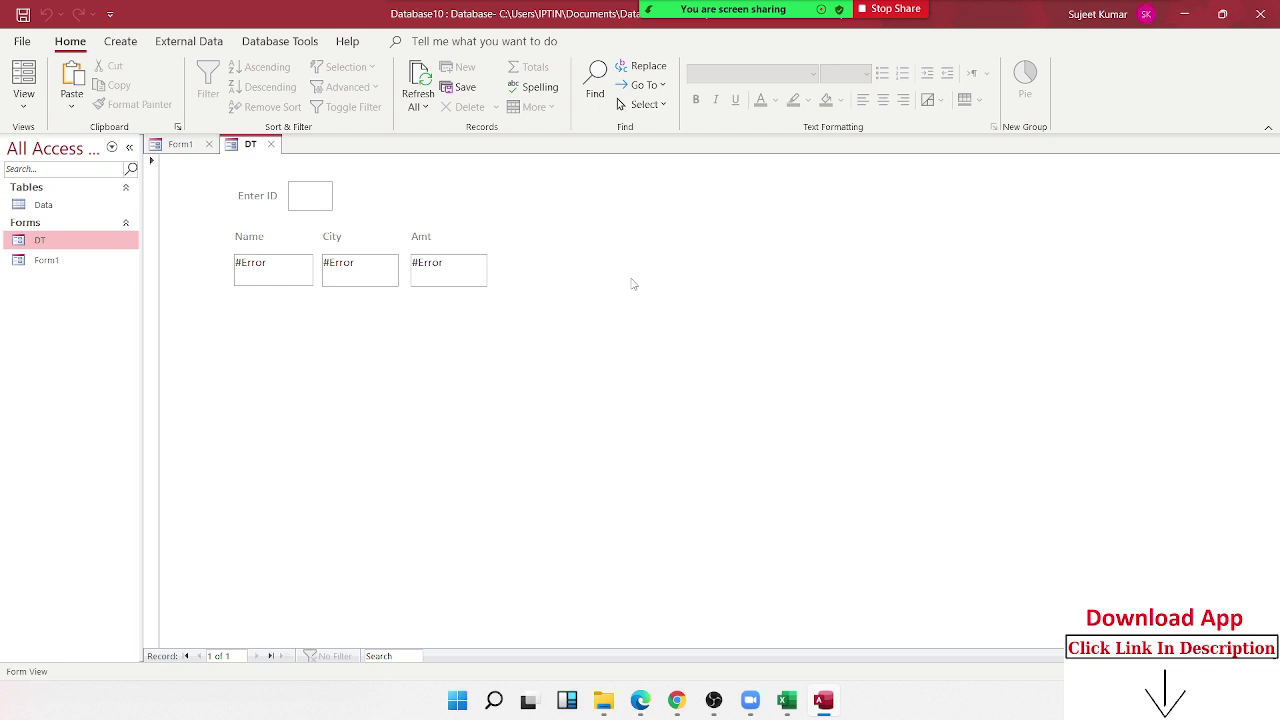
# - Enter IDs 1, 2, 3 and 4 in Enter ID to fill Name, City and Amt
pyautogui.write('1')
pyautogui.press('Return')
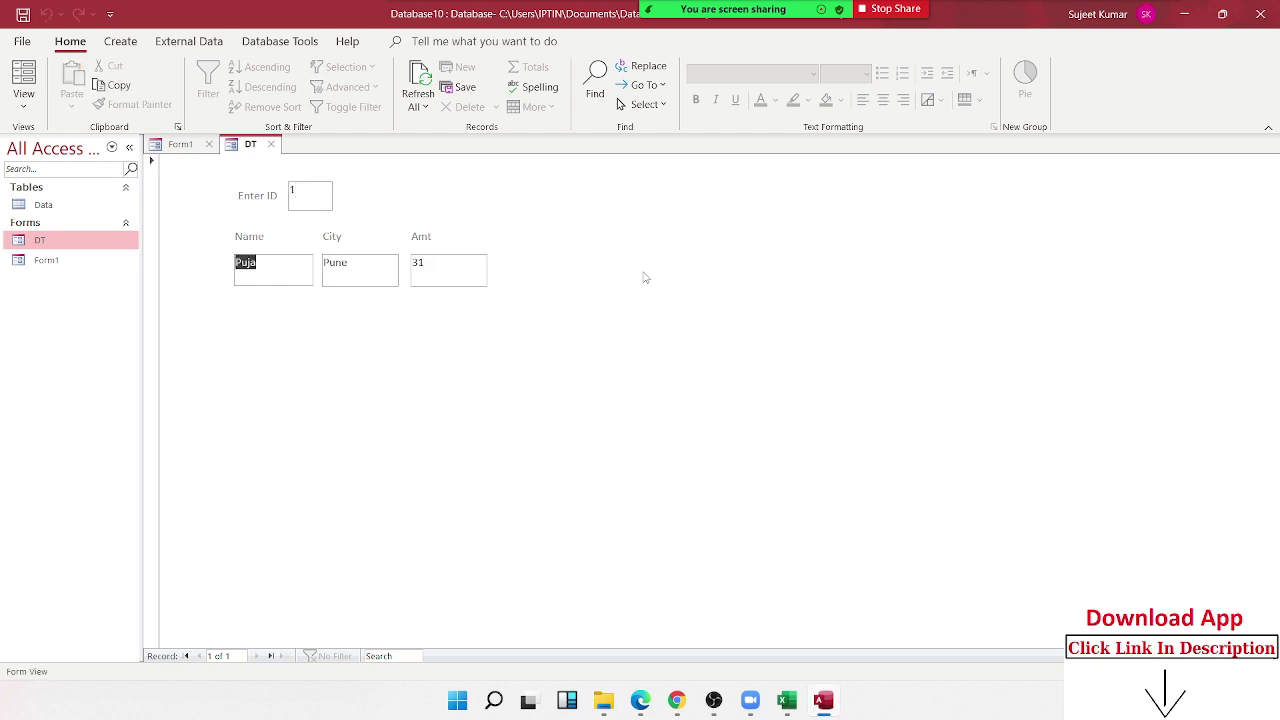
pyautogui.press('Tab')
pyautogui.press('Tab')
pyautogui.press('Tab')
pyautogui.write('2')
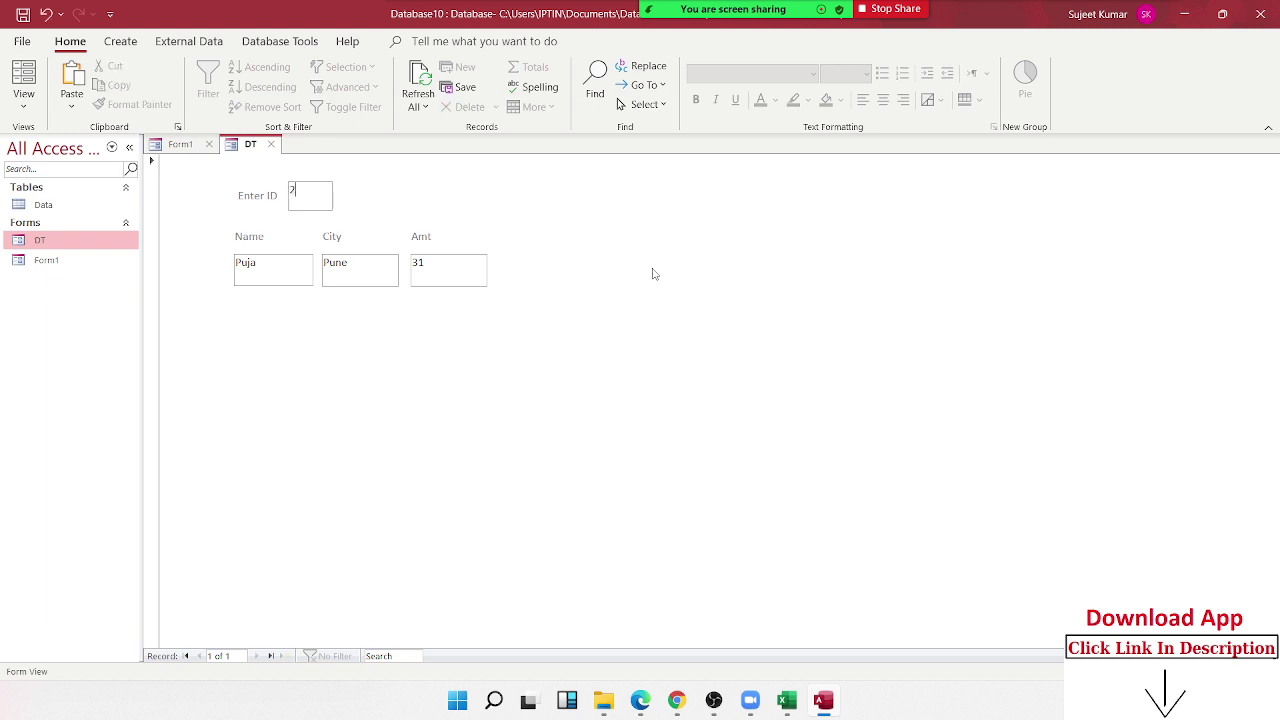
pyautogui.press('Return')
pyautogui.press('Tab')
pyautogui.press('Tab')
pyautogui.press('Tab')
pyautogui.write('3')
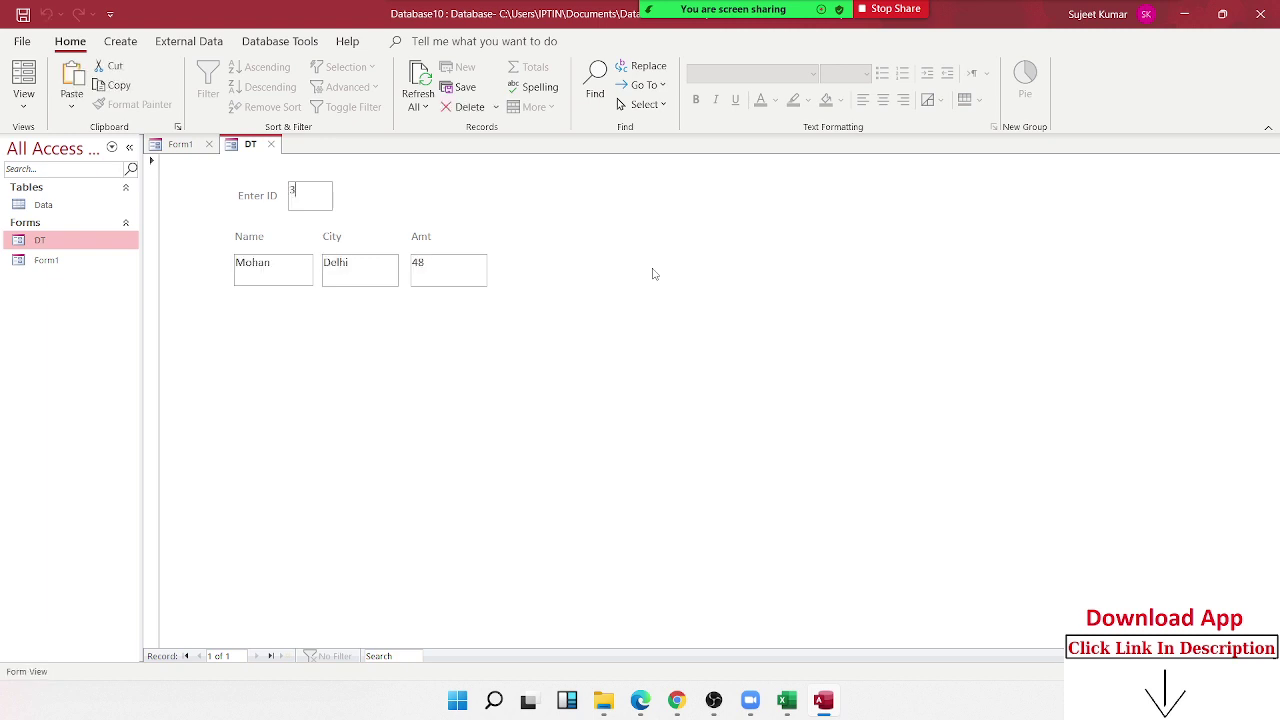
pyautogui.press('Return')
pyautogui.press('Tab')
pyautogui.press('Tab')
pyautogui.press('Tab')
pyautogui.write('4')
pyautogui.press('Return')
pyautogui.press('Tab')
pyautogui.press('Tab')
pyautogui.press('Tab')
# - Clear the Enter ID box so the lookup boxes show #Error, then check the City and Name boxes
pyautogui.press('BackSpace')
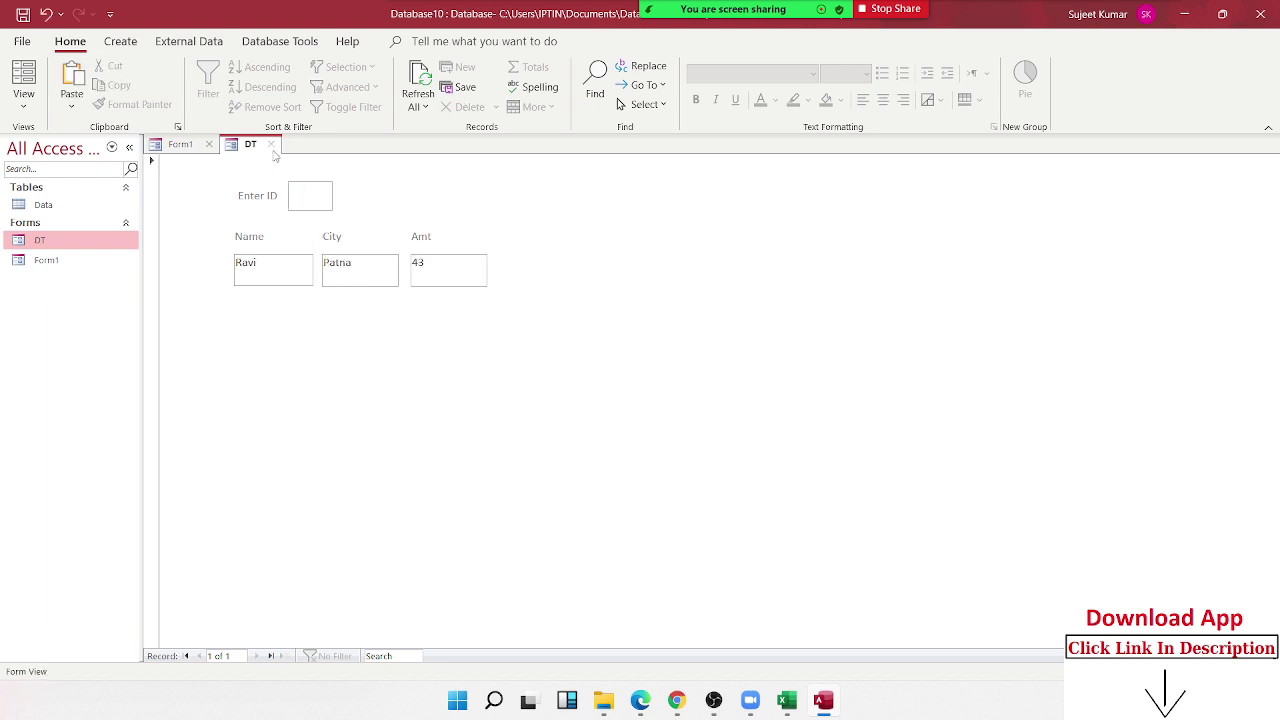
pyautogui.press('Return')
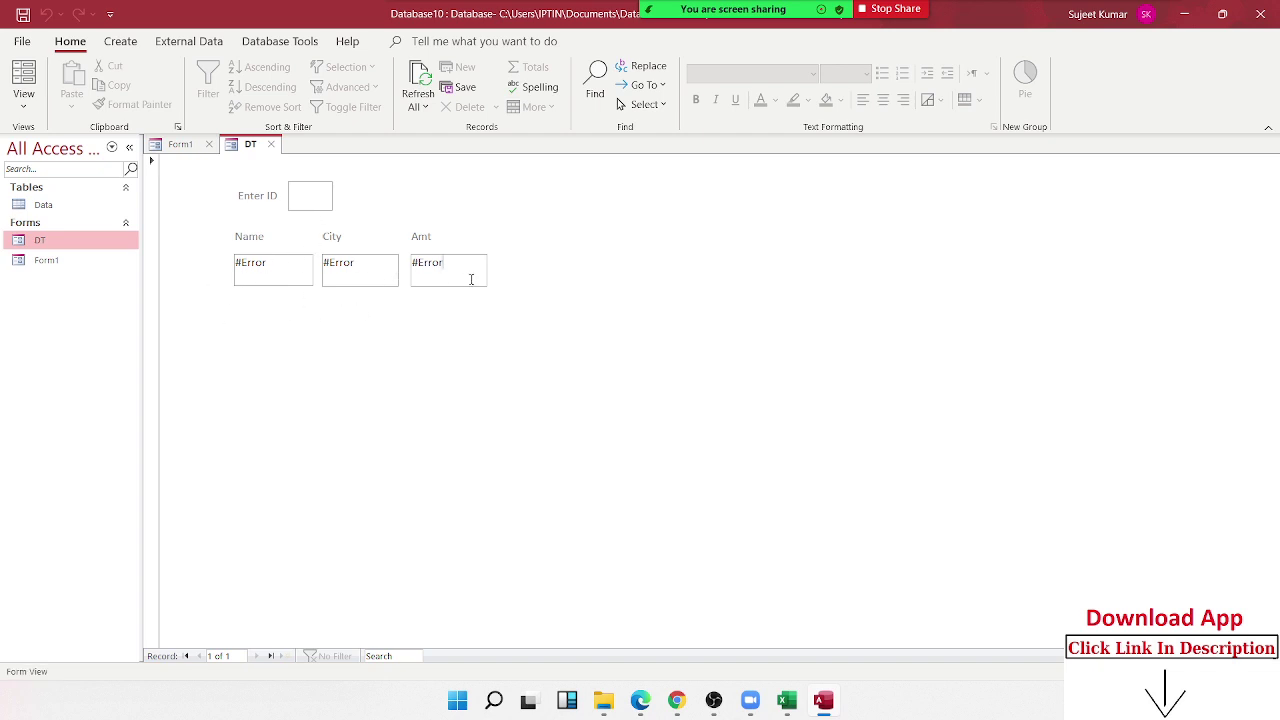
pyautogui.press('Tab')
pyautogui.hotkey('shift', 'Tab')
# - Reopen DT in Design View and set the Name box's Enabled property to No
pyautogui.rightClick(117, 245)
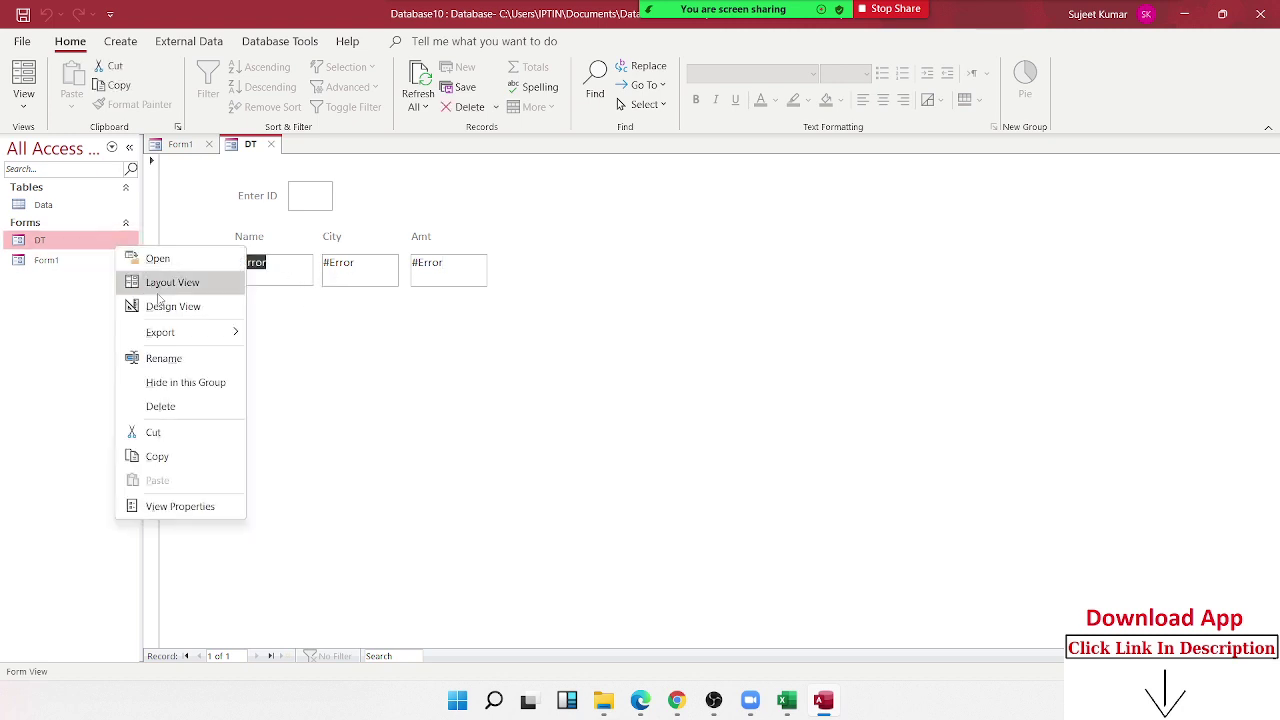
pyautogui.click(160, 308)
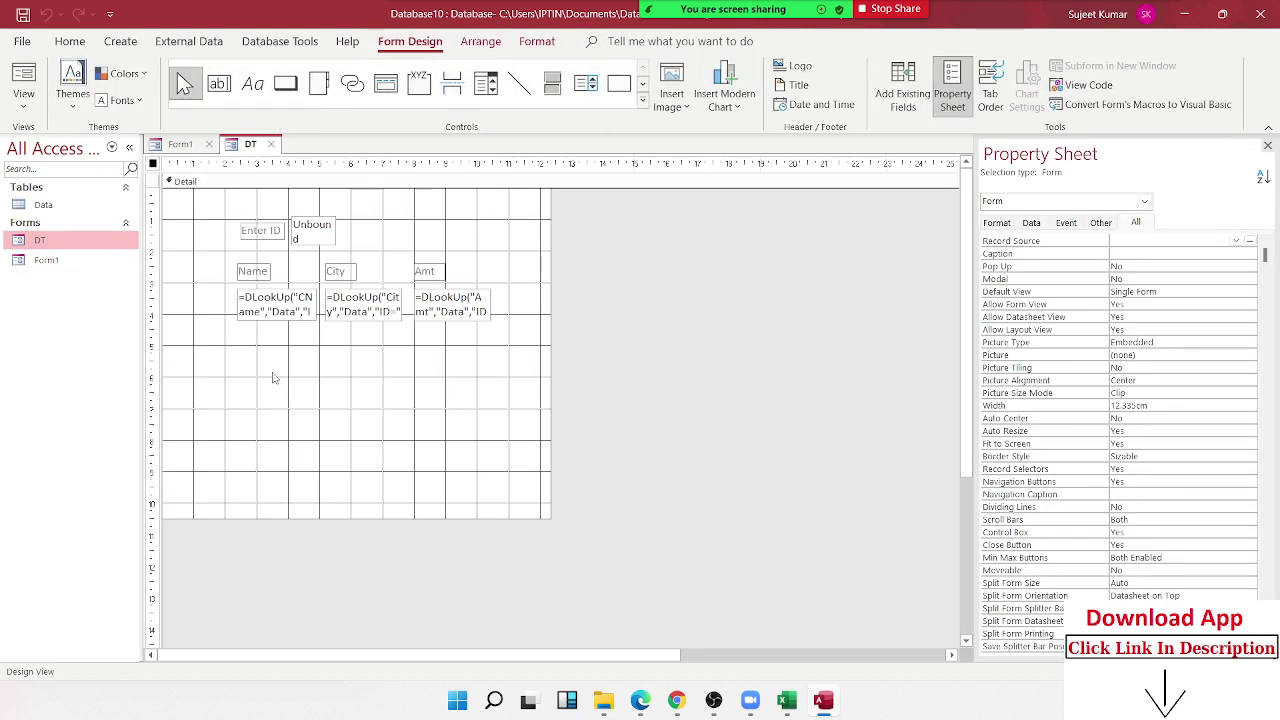
pyautogui.click(316, 311)
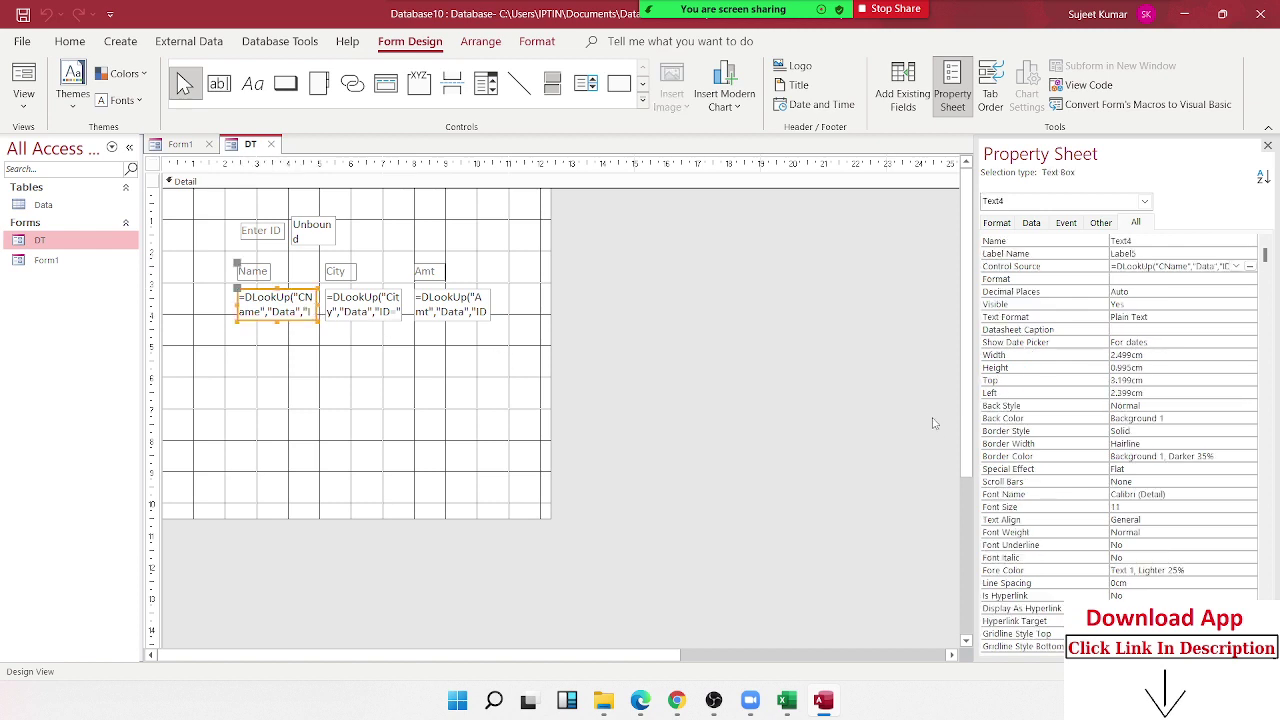
pyautogui.click(1063, 229)
pyautogui.click(1043, 229)
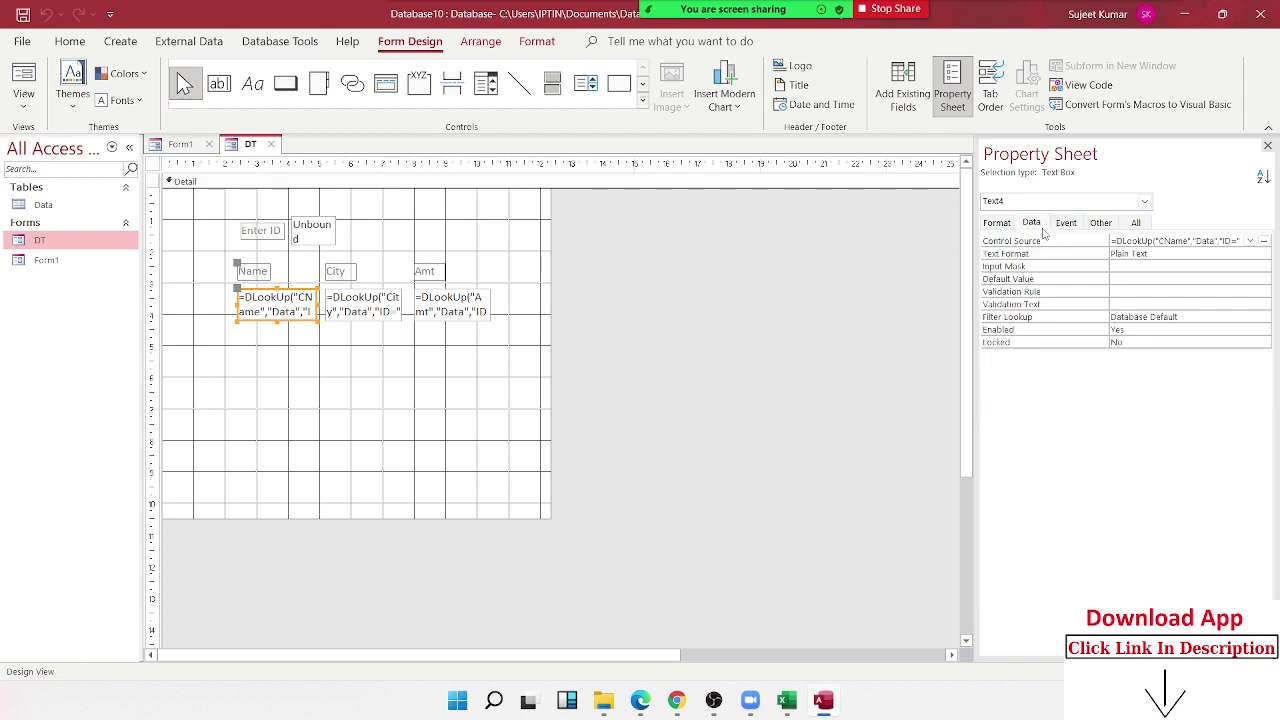
pyautogui.click(1127, 329)
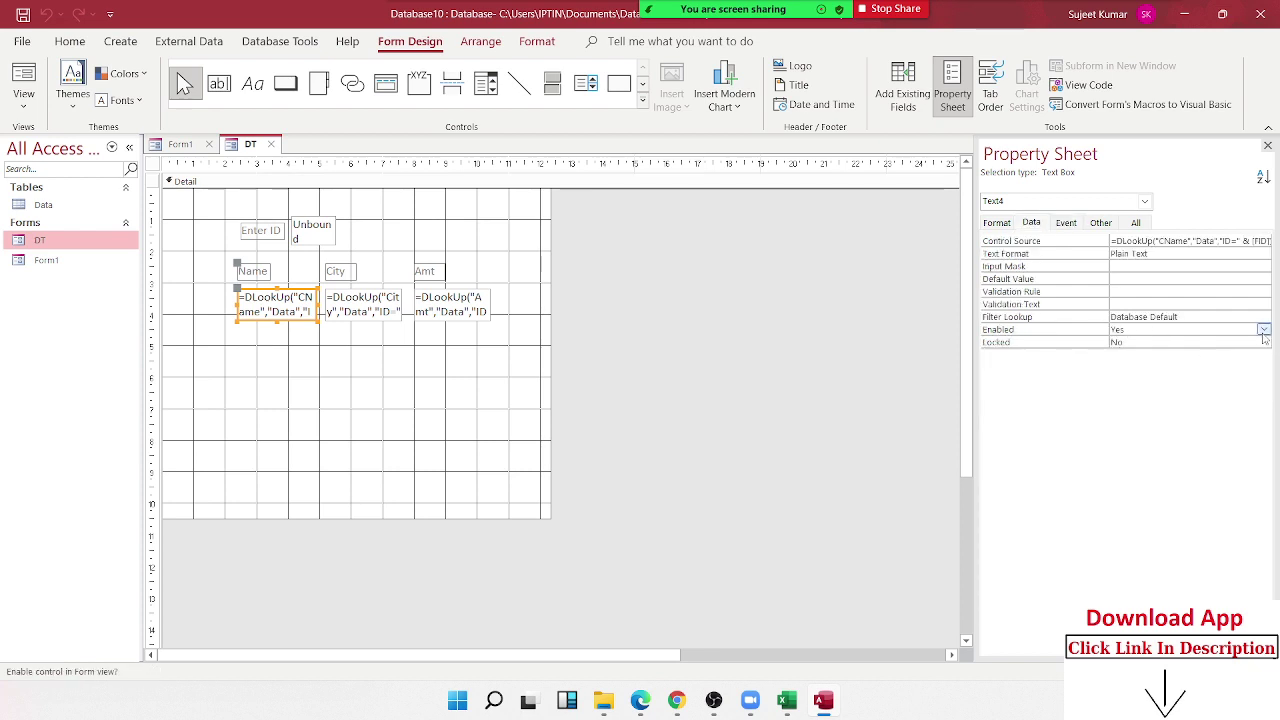
pyautogui.click(1264, 329)
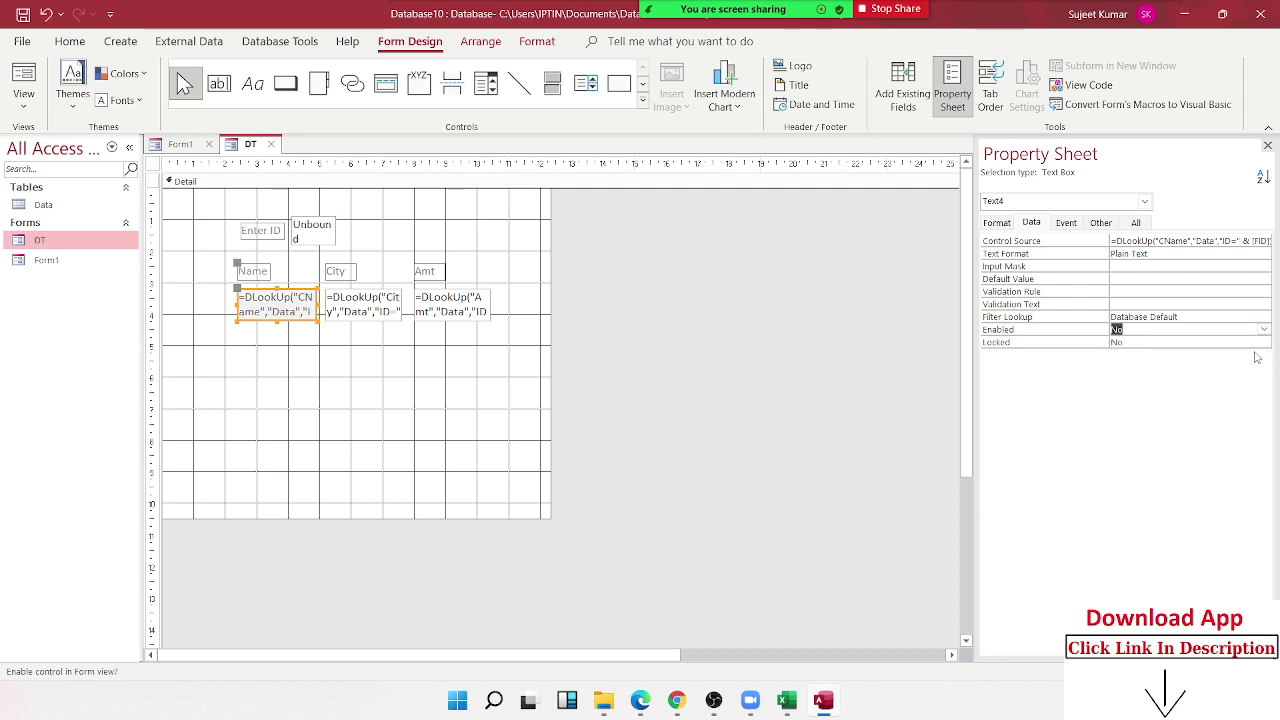
# - Set Enabled to No for the City and Amt boxes, undoing accidental nudges
pyautogui.click(397, 314)
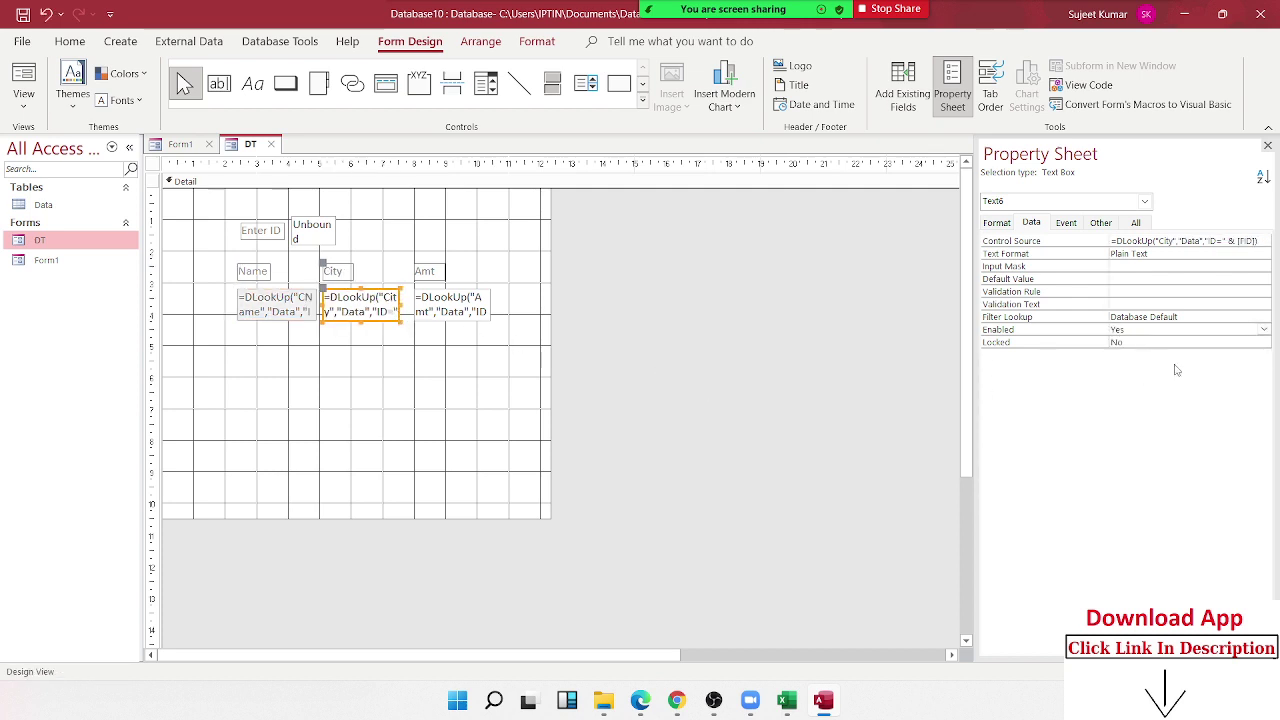
pyautogui.hotkey('ctrl', 'z')
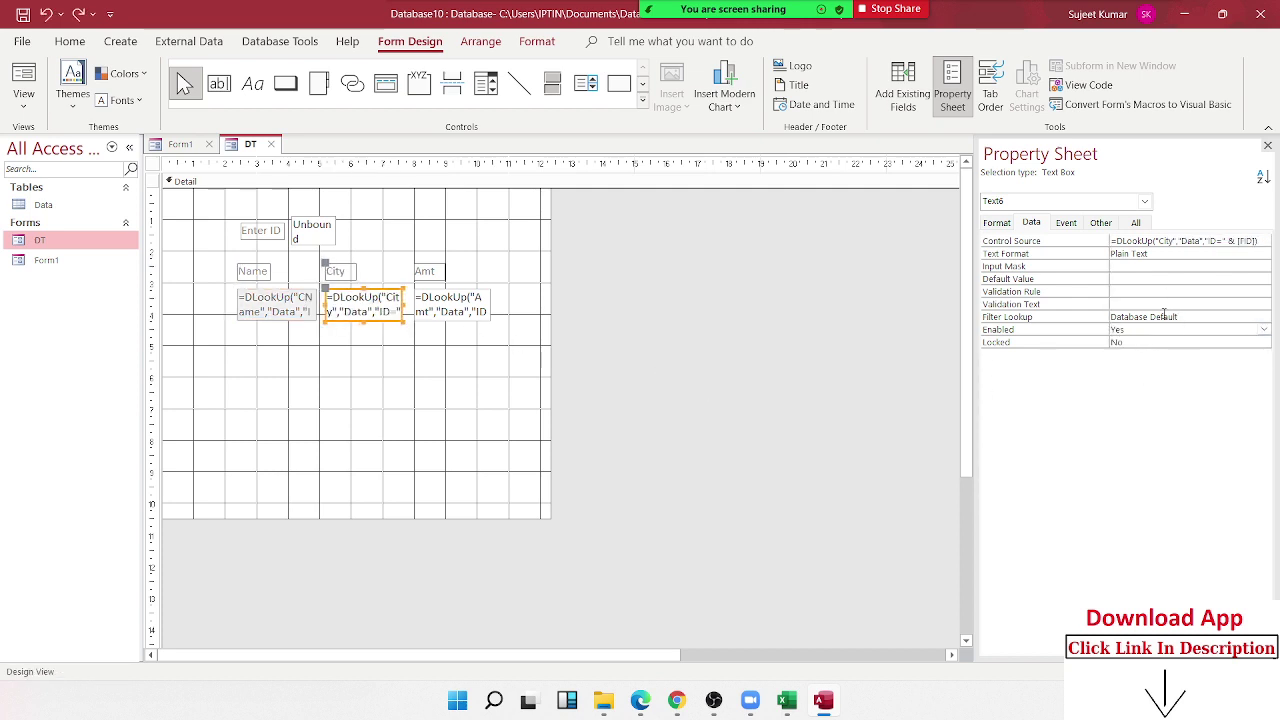
pyautogui.click(1264, 329)
pyautogui.click(1264, 329)
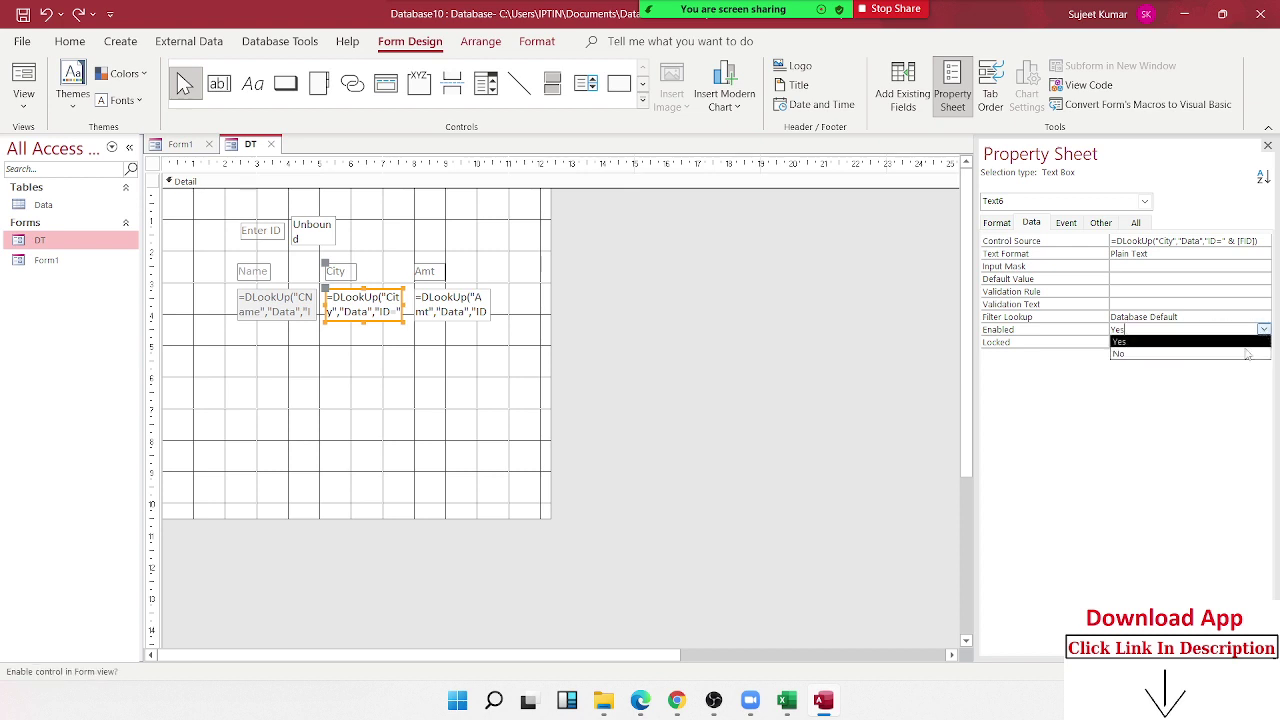
pyautogui.click(1247, 353)
pyautogui.click(440, 305)
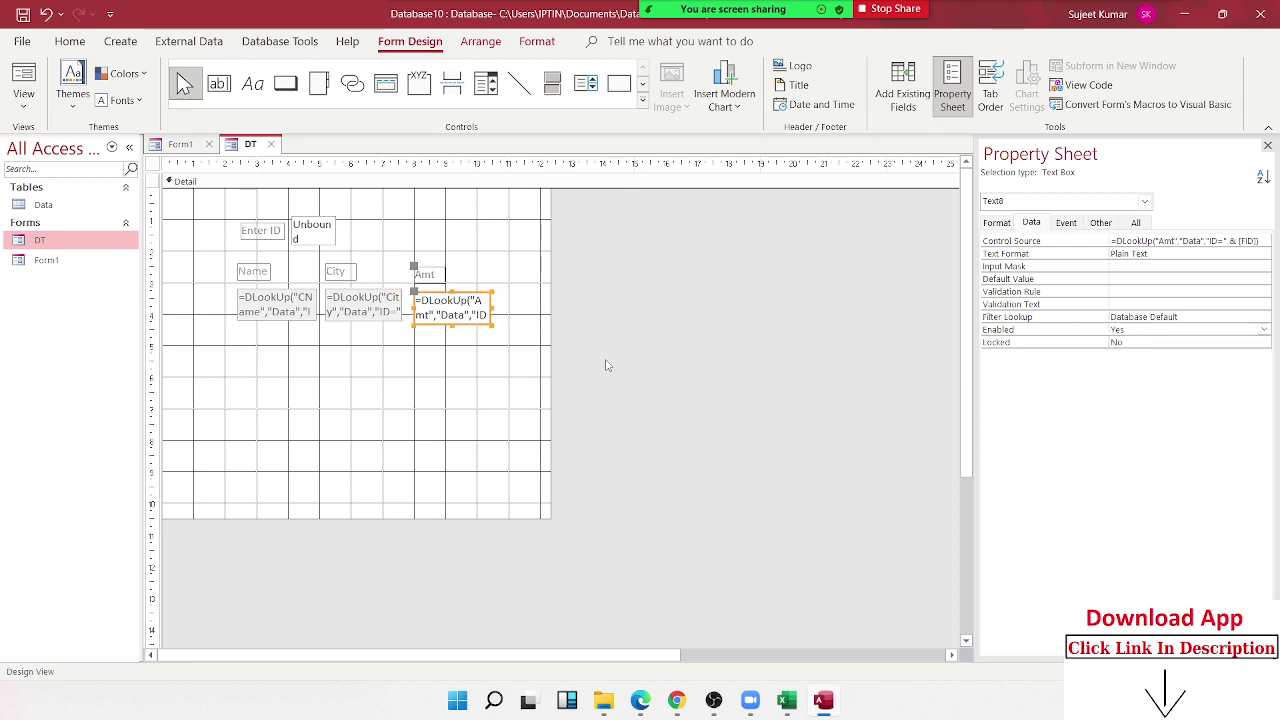
pyautogui.hotkey('ctrl', 'z')
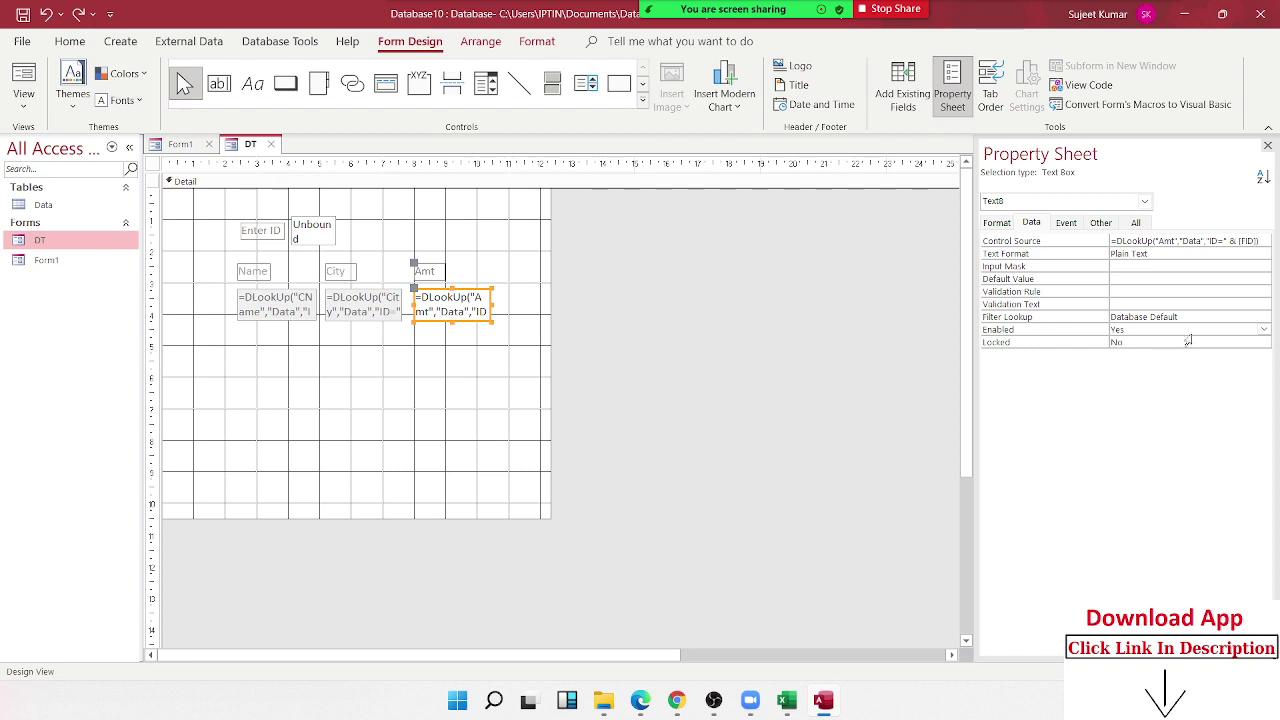
pyautogui.click(1264, 329)
pyautogui.click(1215, 356)
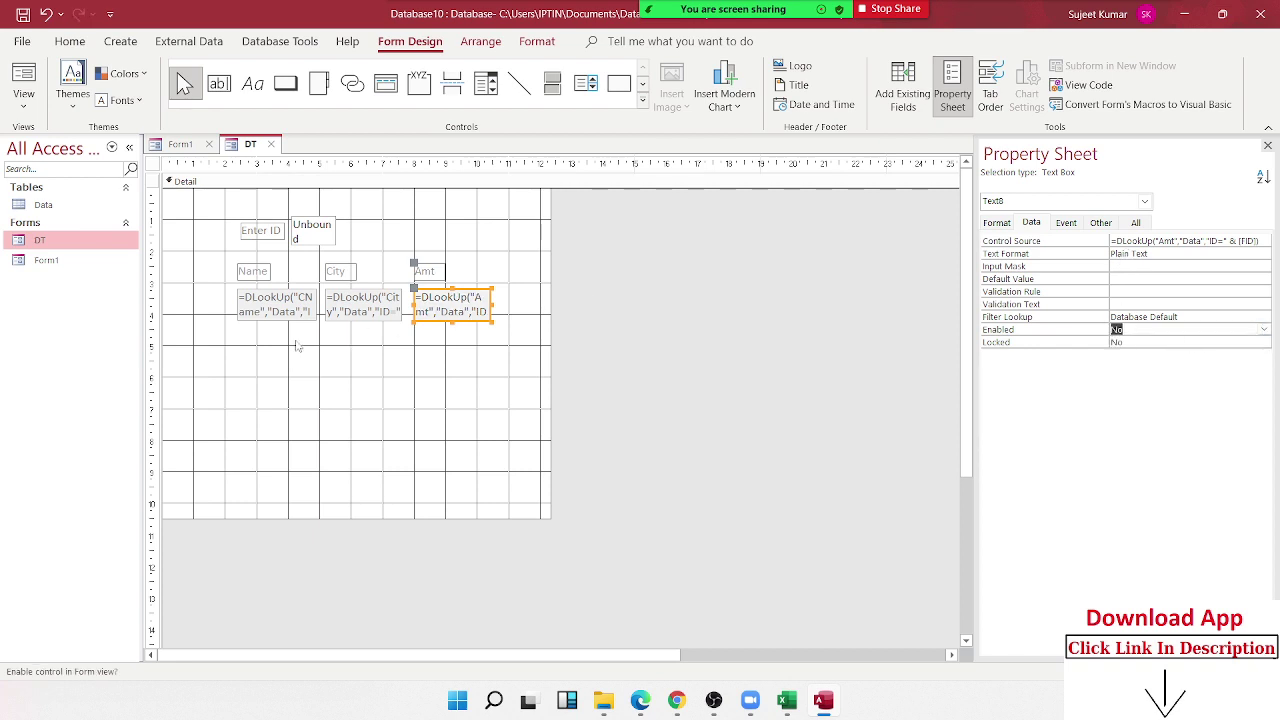
pyautogui.click(271, 318)
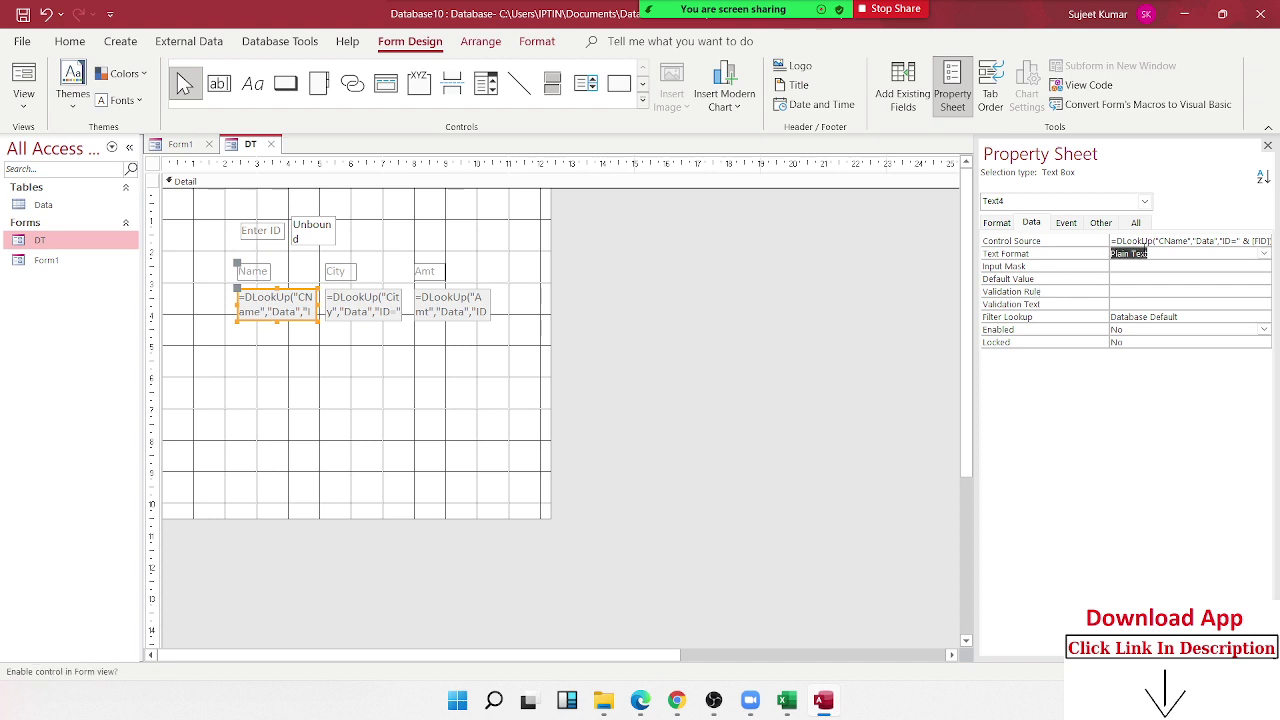
pyautogui.rightClick(1132, 242)
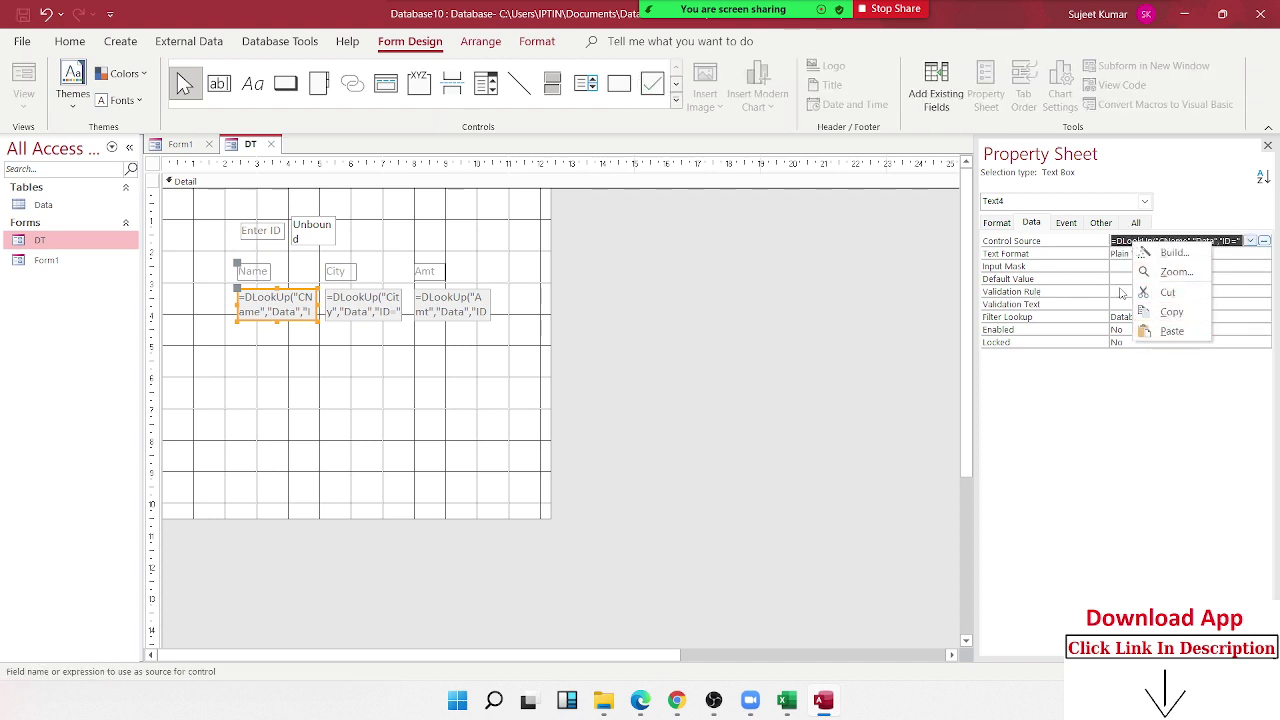
pyautogui.click(1113, 240)
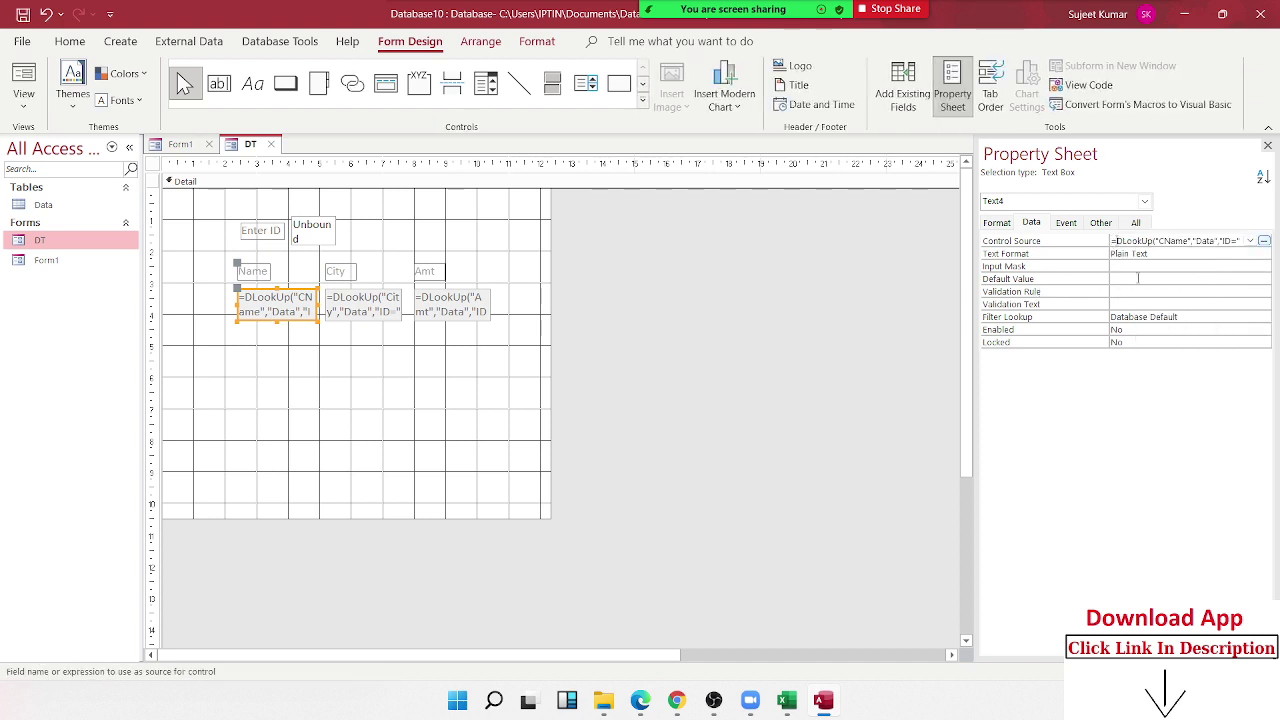
pyautogui.write('ii')
pyautogui.press('BackSpace')
pyautogui.write('i')
pyautogui.write('e')
pyautogui.press('BackSpace')
pyautogui.press('BackSpace')
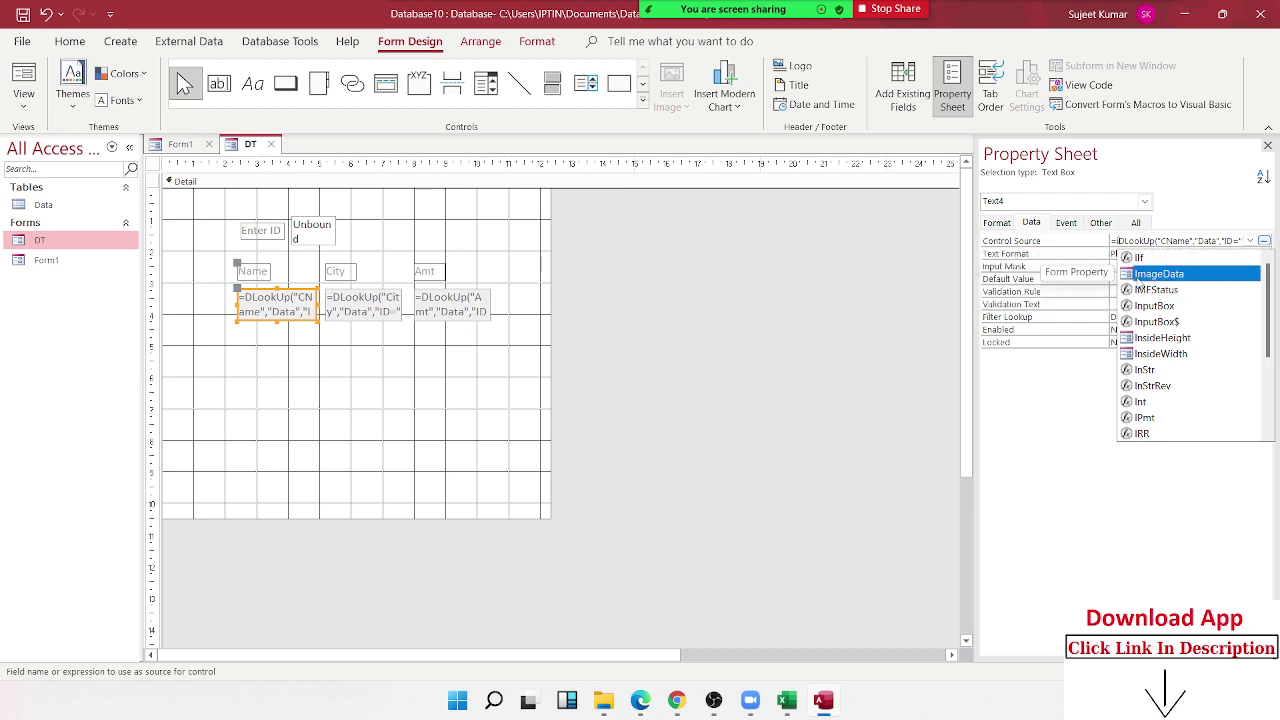
pyautogui.press('Down')
pyautogui.press('Down')
pyautogui.press('Down')
pyautogui.press('Down')
pyautogui.press('Down')
pyautogui.press('Down')
pyautogui.press('Down')
pyautogui.press('Down')
pyautogui.press('Down')
pyautogui.press('Down')
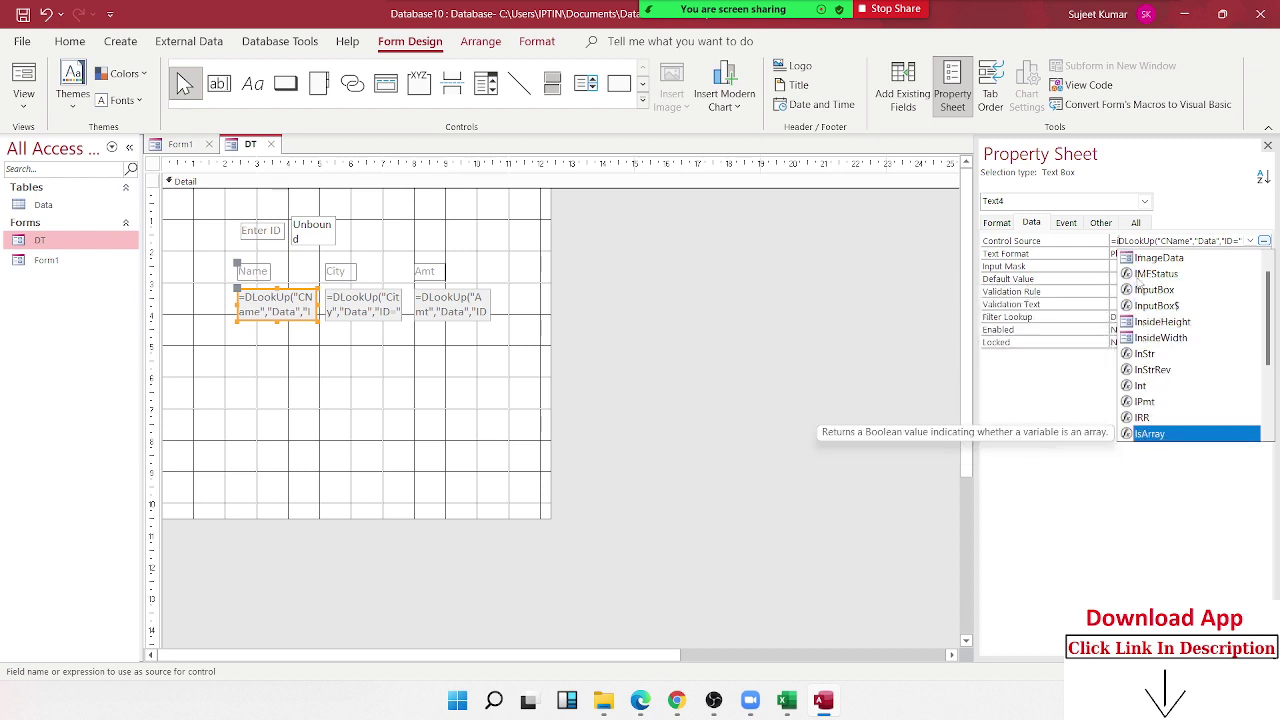
pyautogui.press('Down')
pyautogui.press('Down')
pyautogui.press('Up')
pyautogui.press('Up')
pyautogui.press('Up')
pyautogui.press('Up')
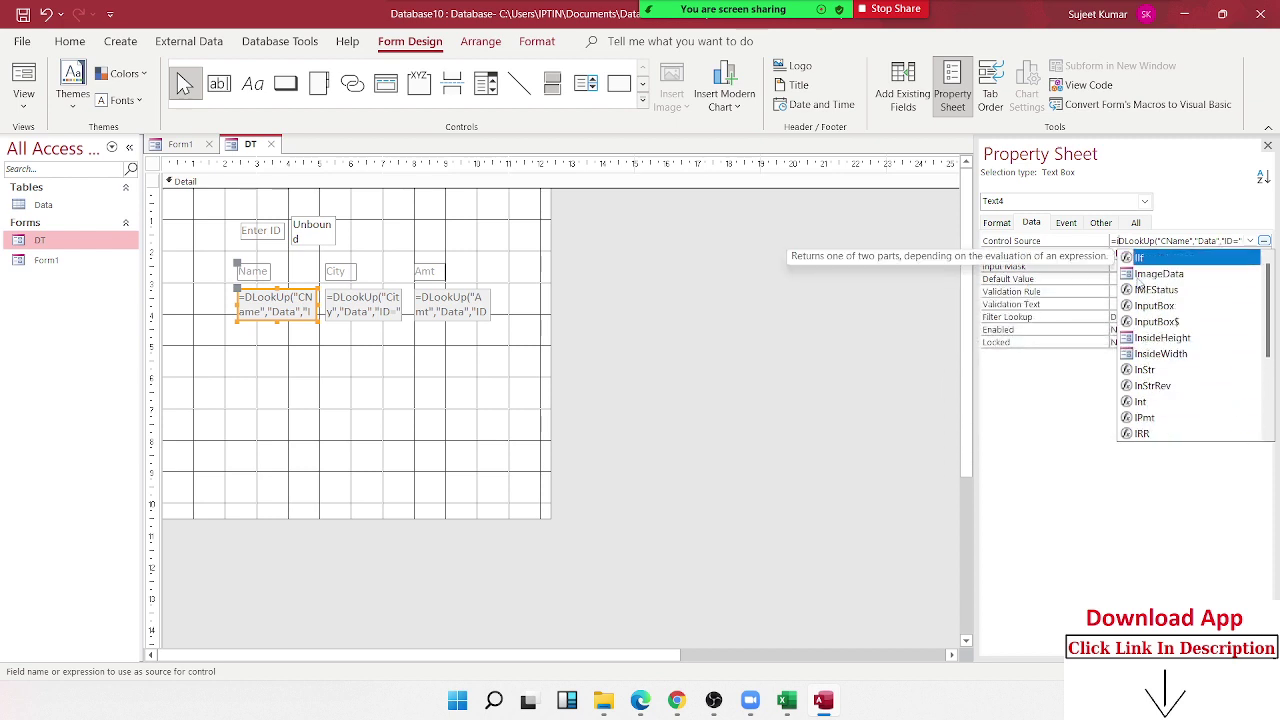
pyautogui.press('Down')
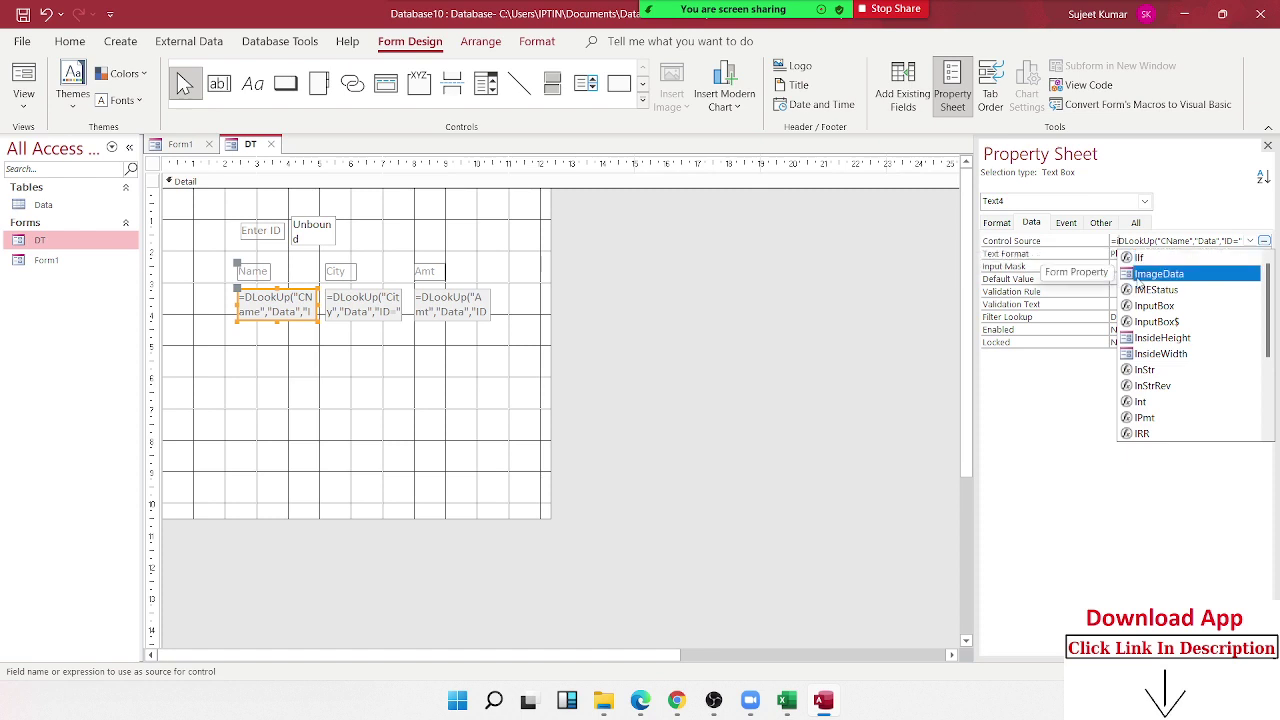
pyautogui.press('Down')
pyautogui.press('Down')
pyautogui.press('Down')
pyautogui.press('Down')
pyautogui.press('Down')
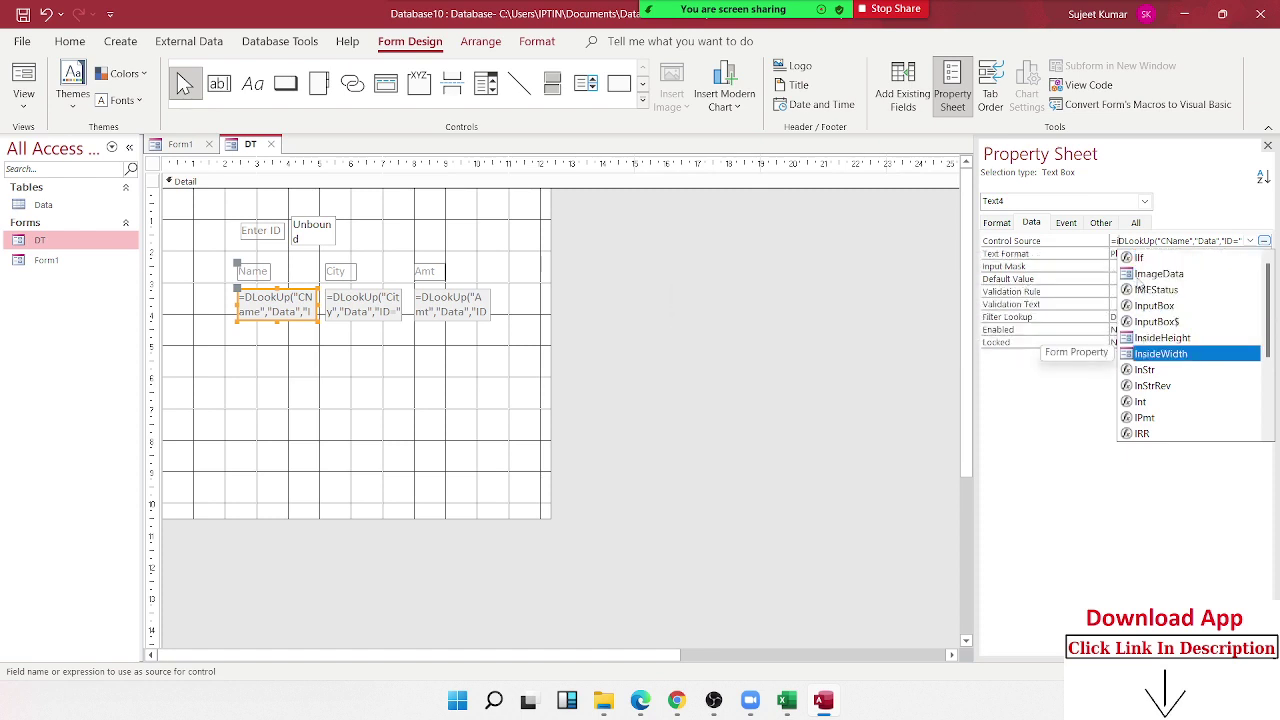
pyautogui.press('Down')
pyautogui.press('Down')
pyautogui.press('Down')
pyautogui.press('Down')
pyautogui.press('Down')
pyautogui.press('Down')
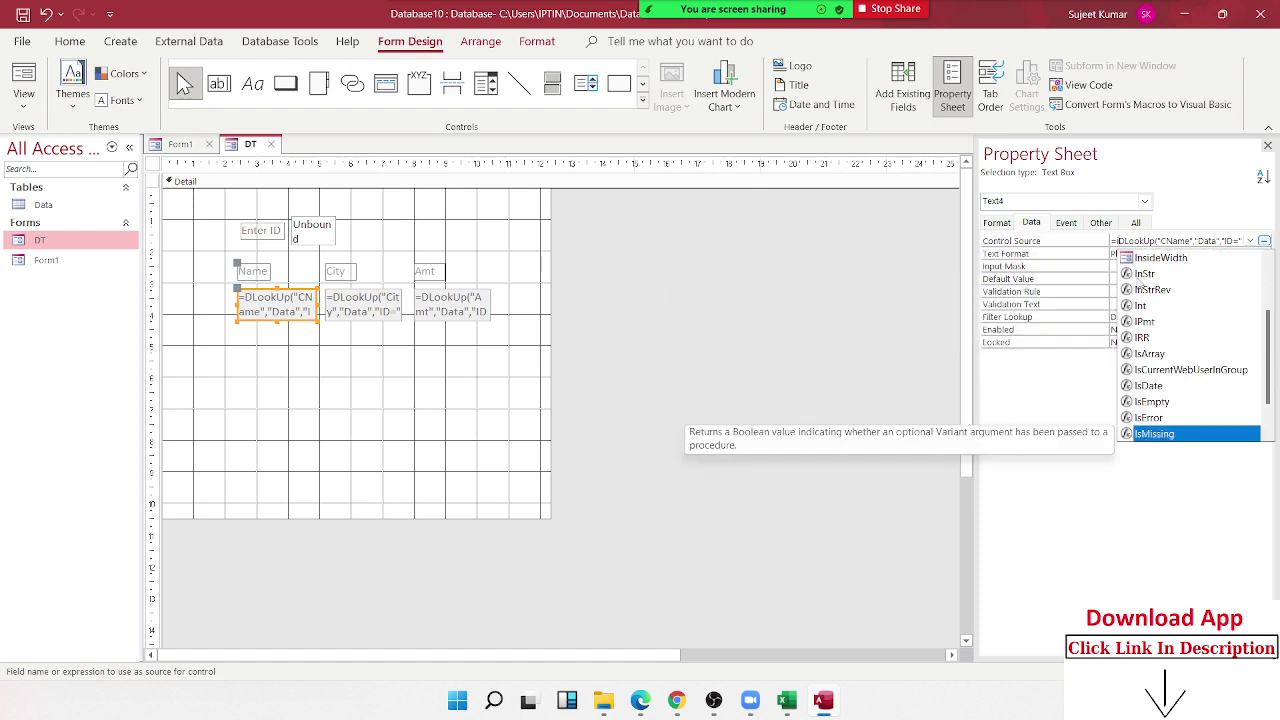
pyautogui.press('Down')
pyautogui.press('Down')
pyautogui.press('Down')
pyautogui.press('Down')
pyautogui.press('Up')
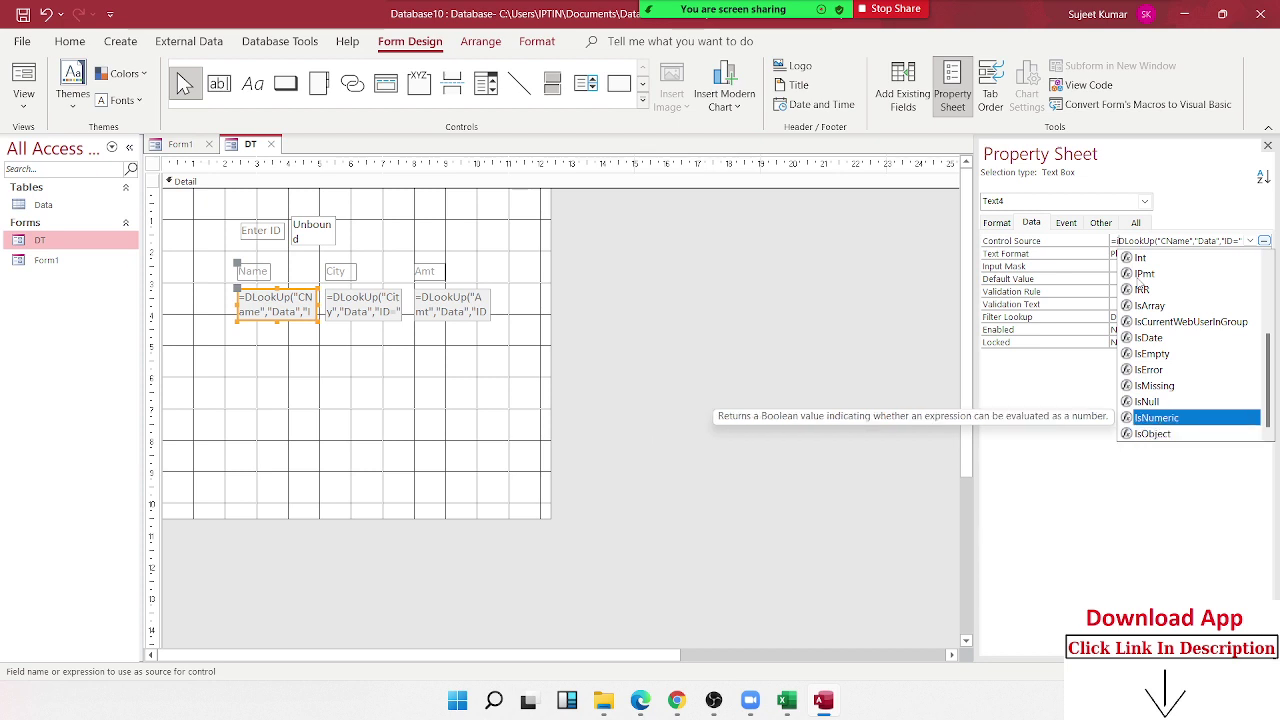
pyautogui.press('Up')
pyautogui.press('Up')
pyautogui.press('Up')
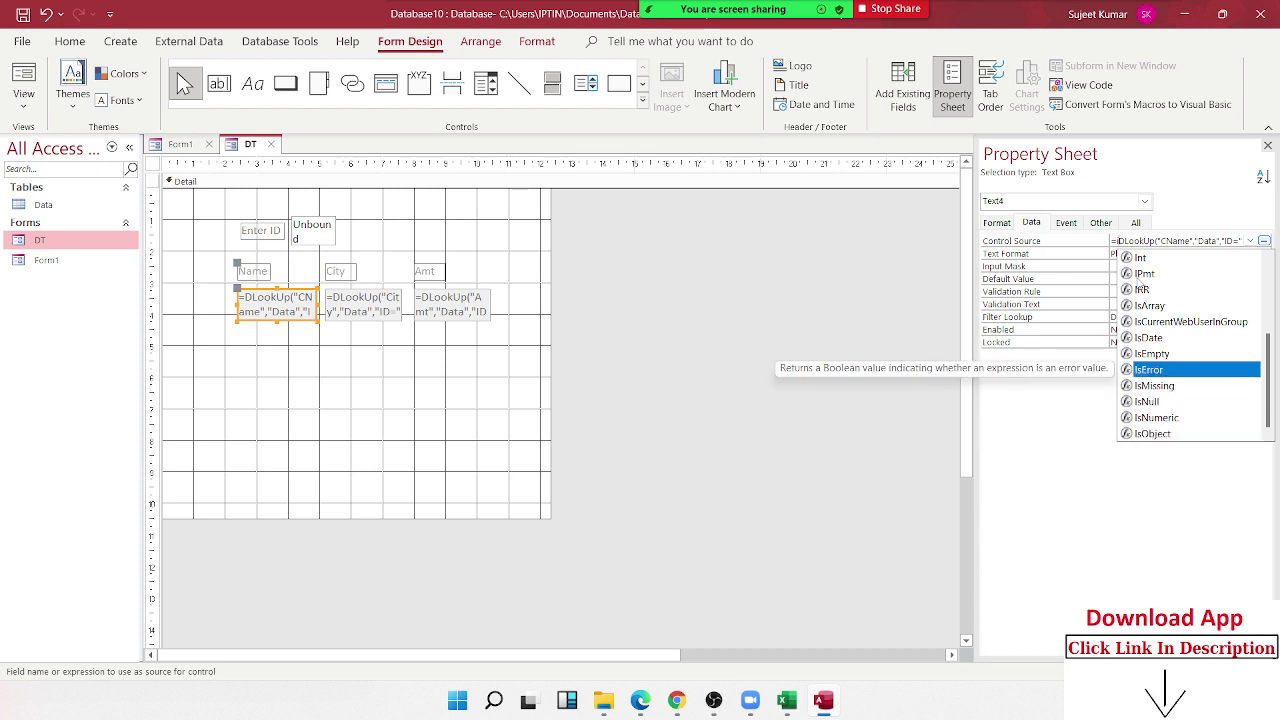
pyautogui.press('Escape')
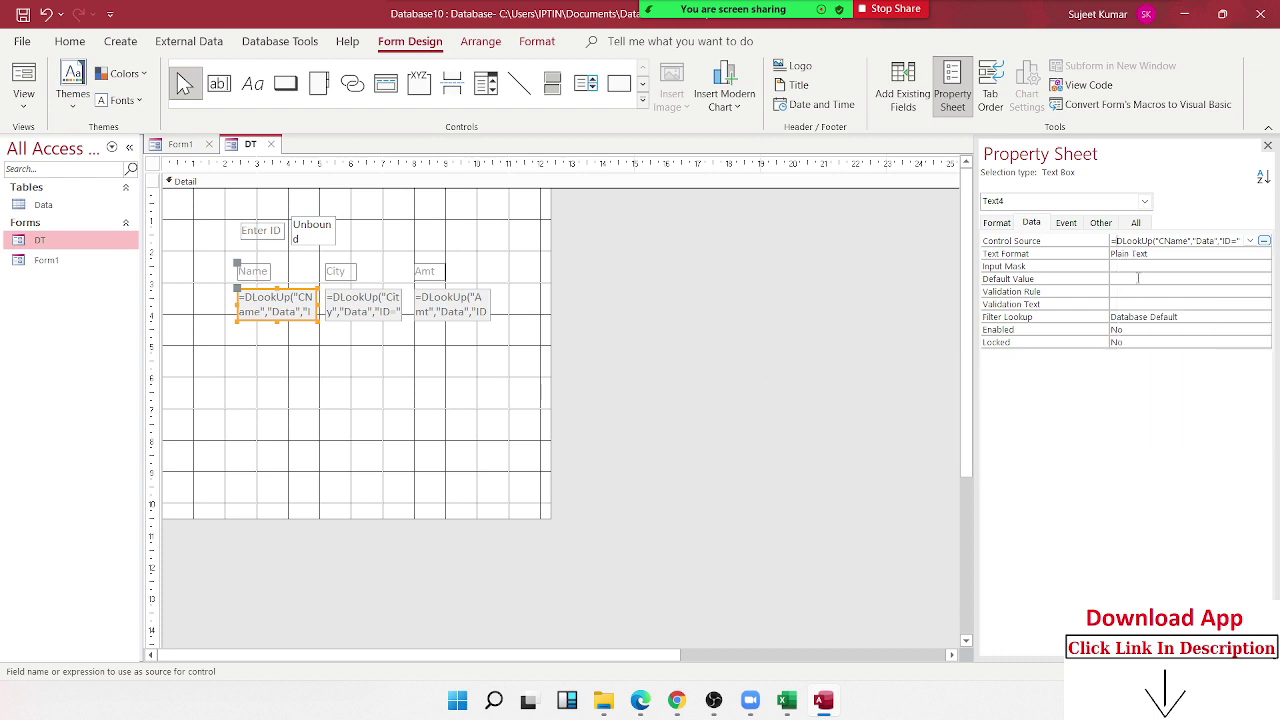
pyautogui.rightClick(1117, 245)
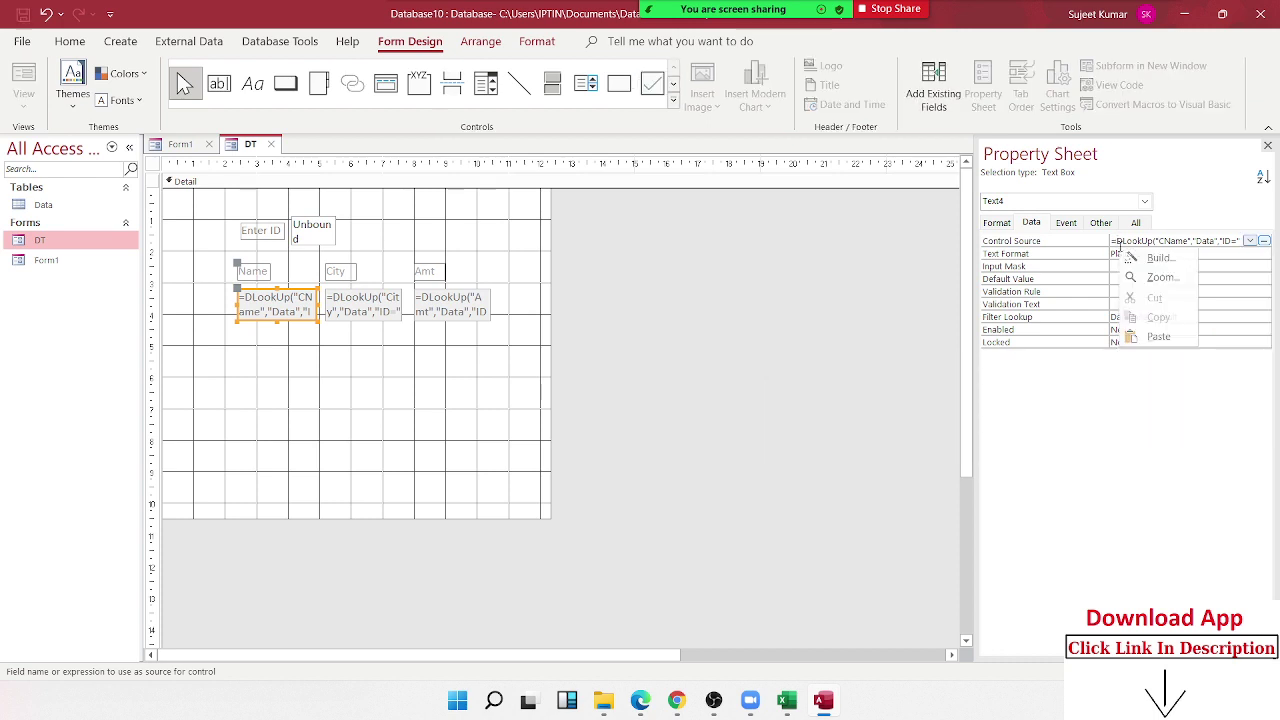
pyautogui.click(1150, 282)
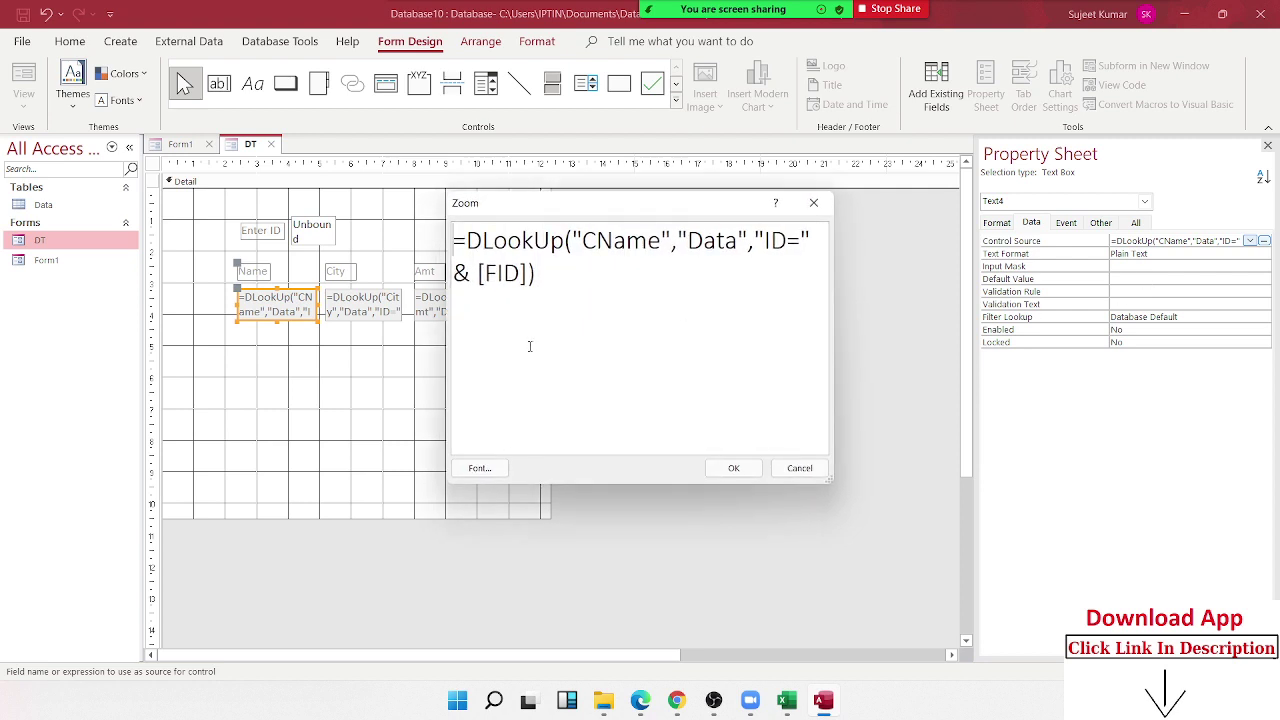
pyautogui.click(467, 240)
pyautogui.write('i')
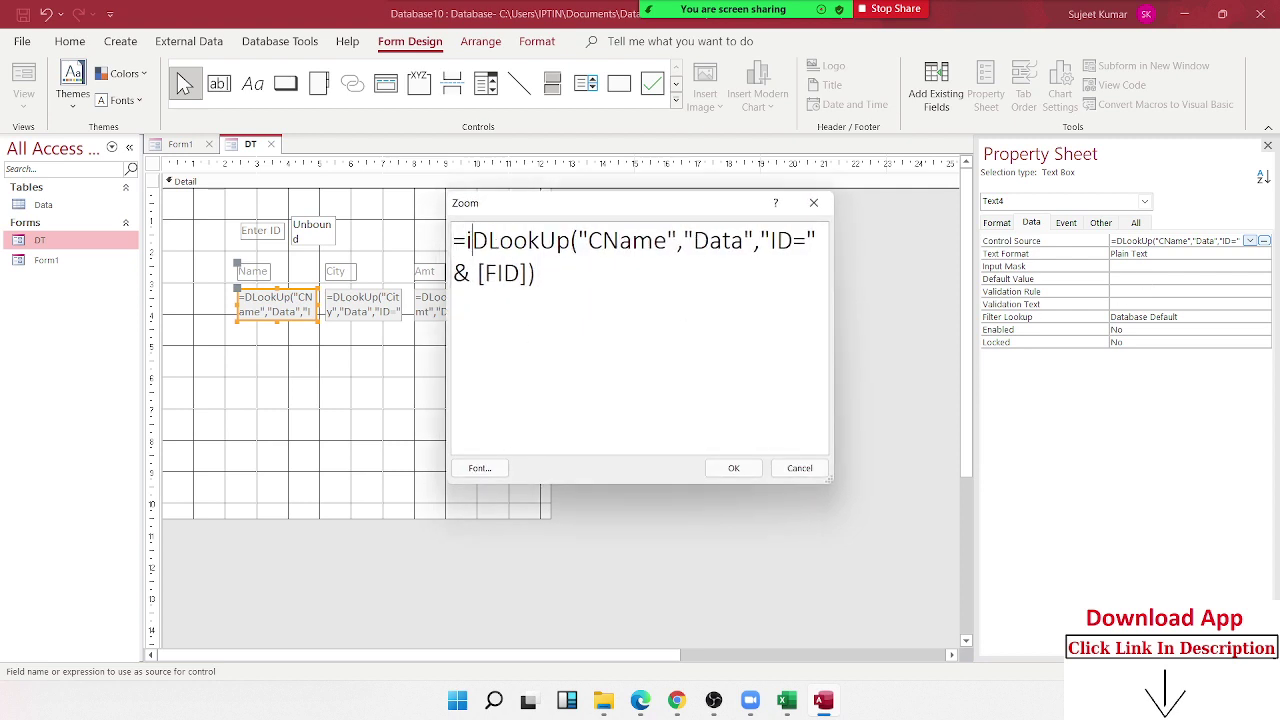
pyautogui.write('s')
pyautogui.press('BackSpace')
pyautogui.press('BackSpace')
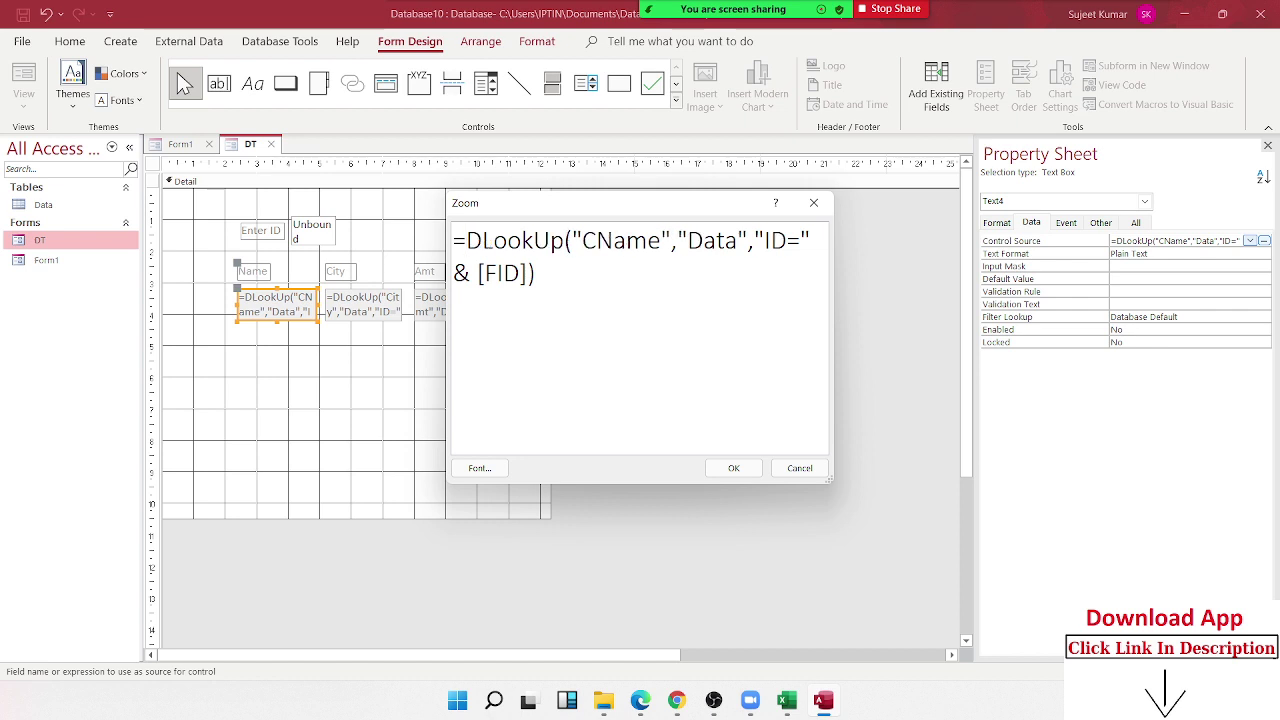
pyautogui.press('Return')
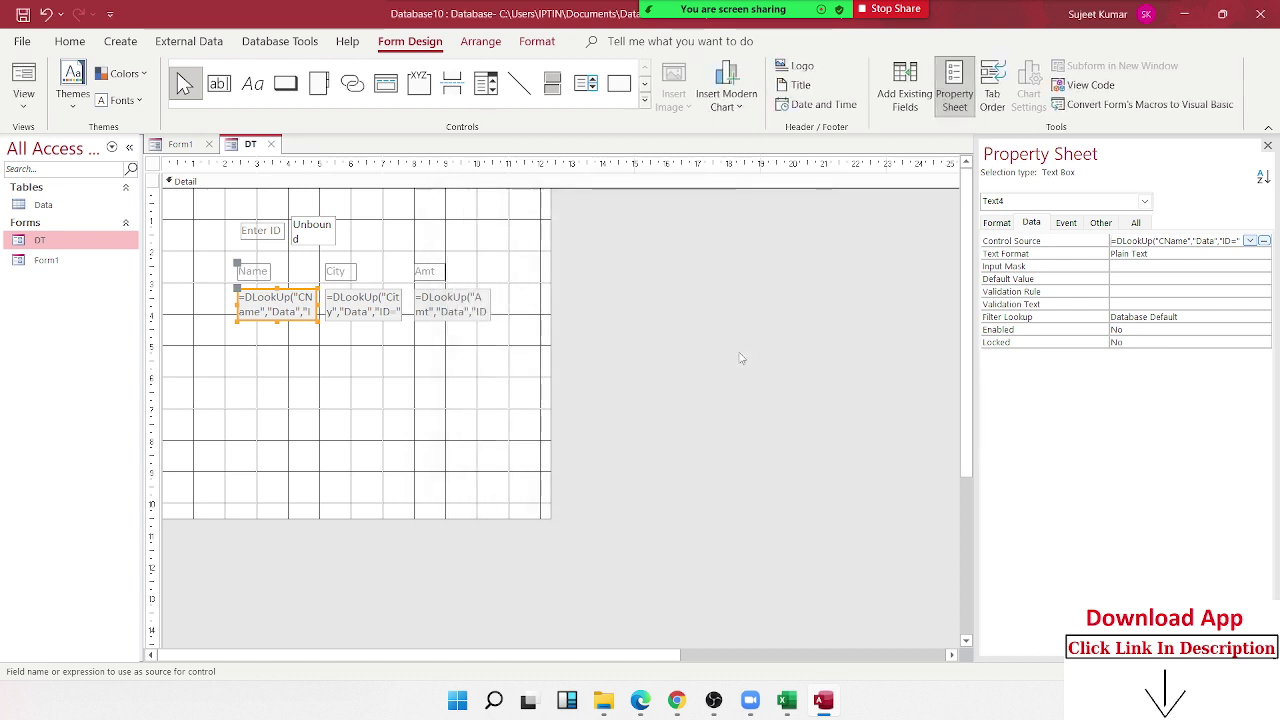
# - Close the DT design, save the changes, and reopen DT in Form View
pyautogui.click(458, 398)
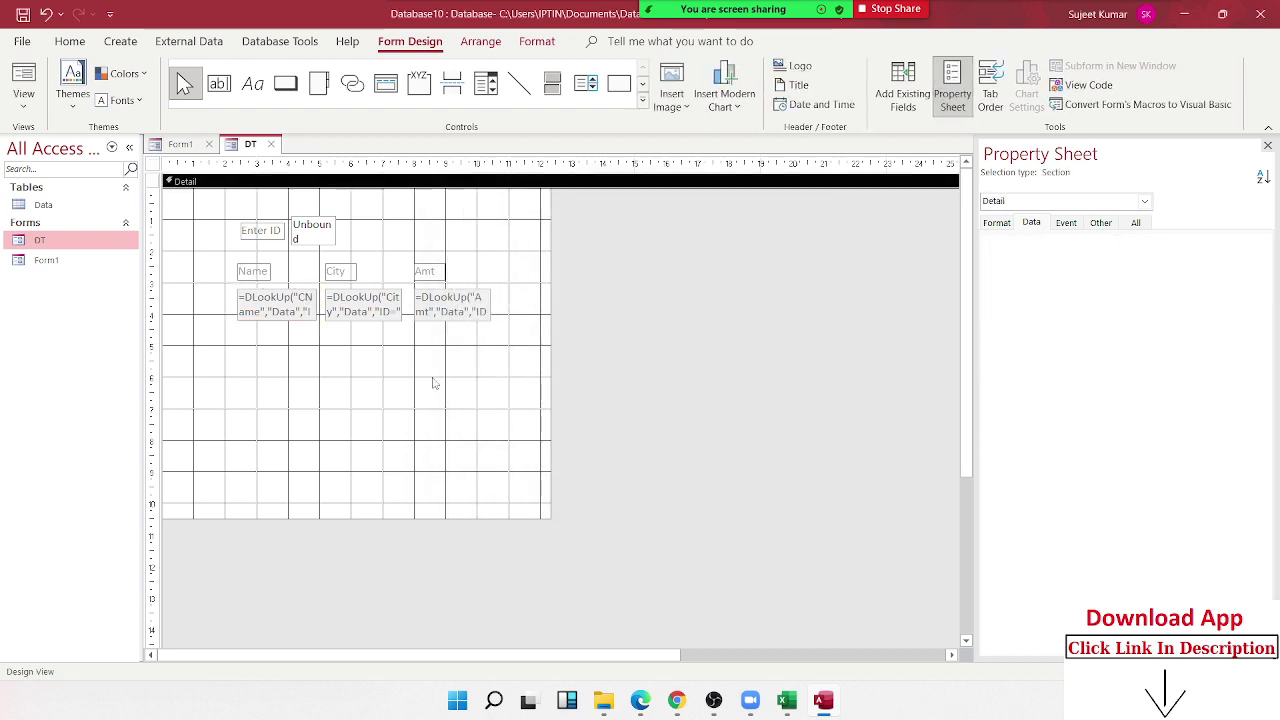
pyautogui.click(268, 145)
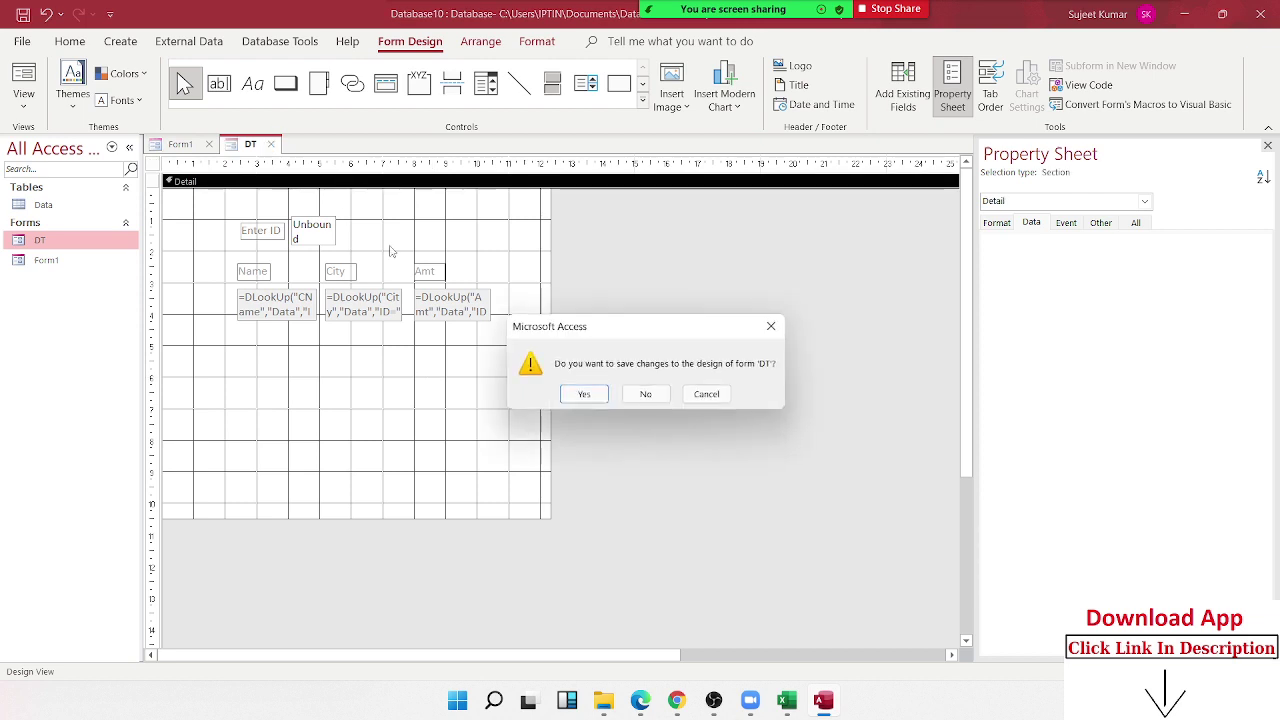
pyautogui.click(589, 395)
pyautogui.doubleClick(88, 245)
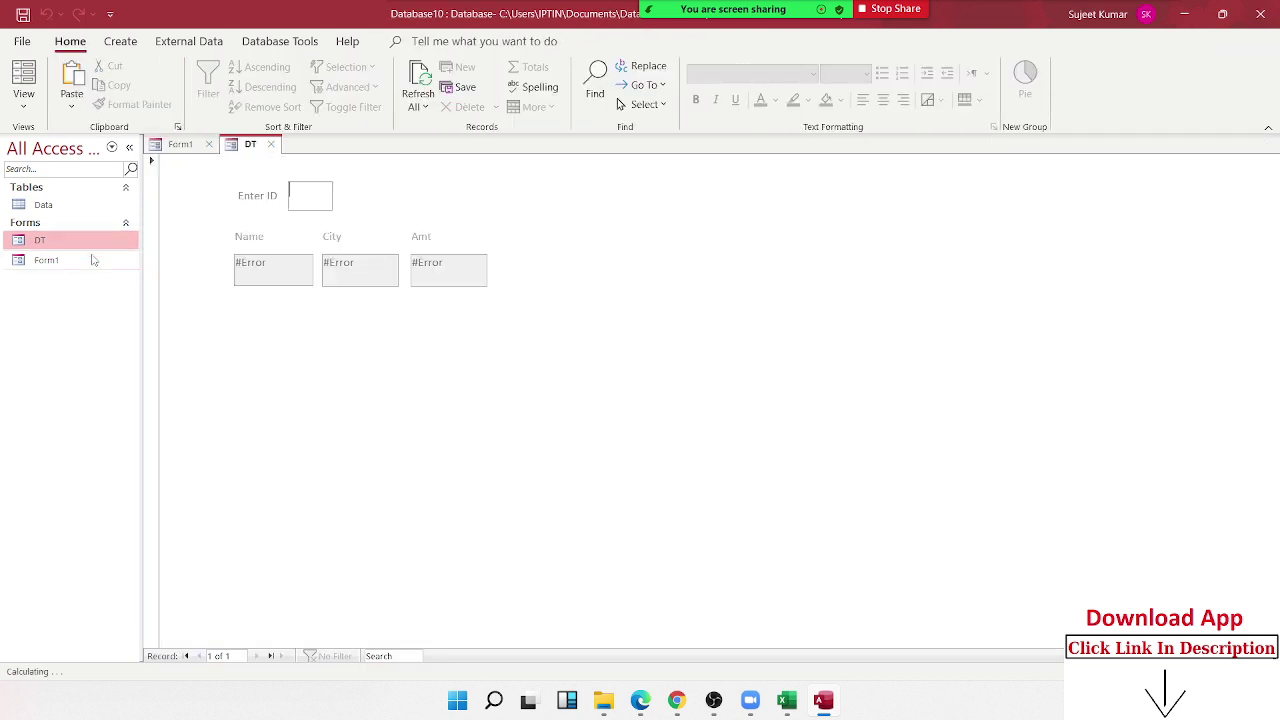
# - Enter IDs 1, 2, 3 and 4 to check the Name, City and Amt lookups
pyautogui.write('1')
pyautogui.press('Return')
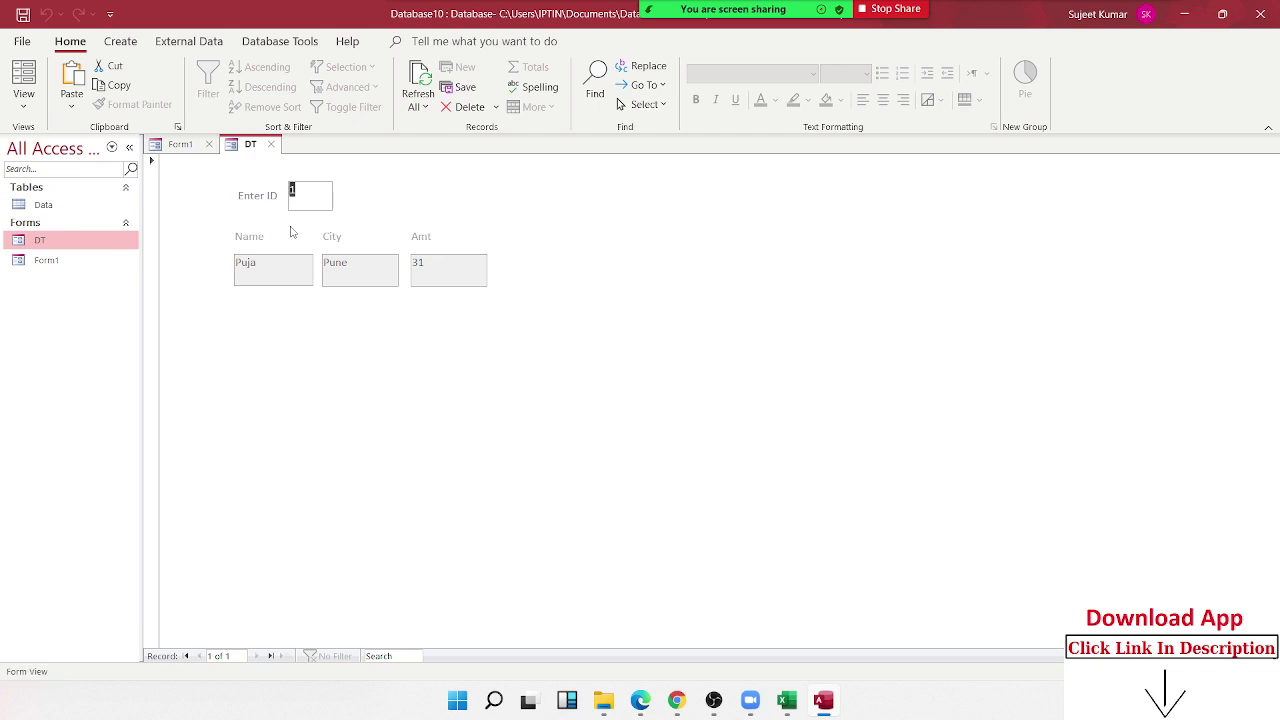
pyautogui.write('2')
pyautogui.press('Return')
pyautogui.write('3')
pyautogui.press('Return')
pyautogui.write('4')
pyautogui.press('Return')
pyautogui.press('Return')
# - Close DT and Form1, then open the Data table to compare values
pyautogui.click(277, 145)
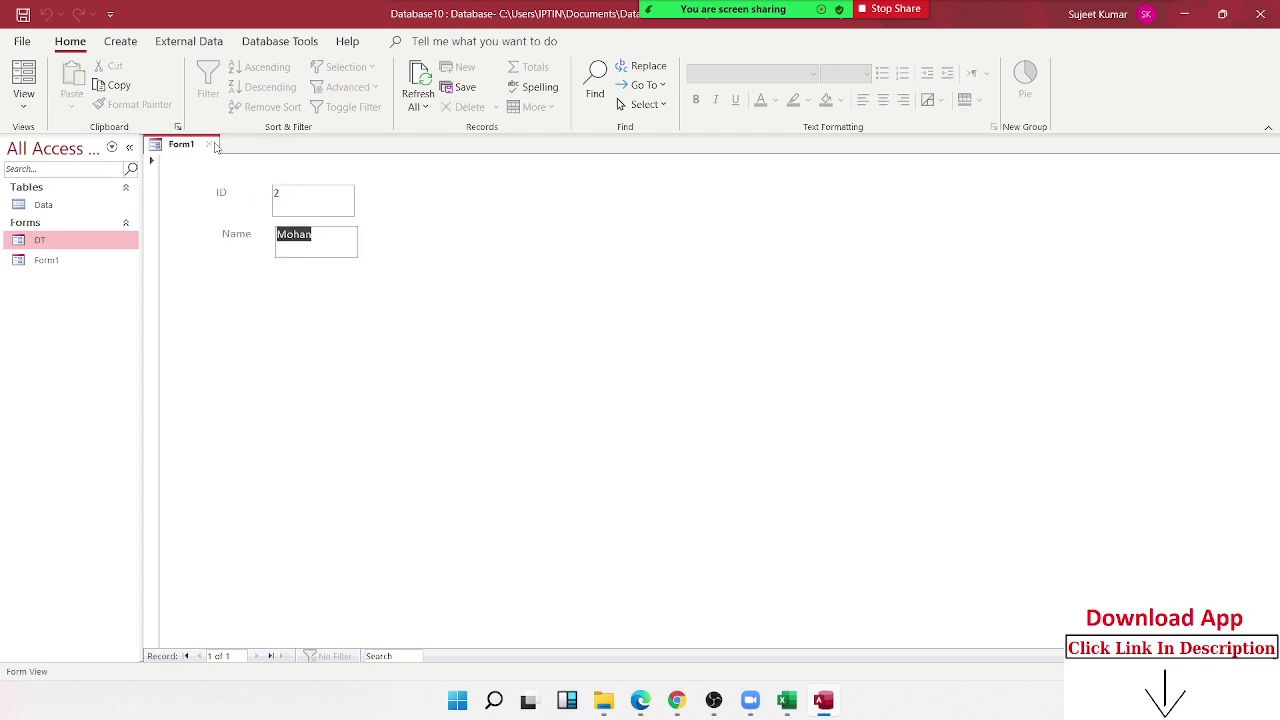
pyautogui.click(209, 145)
pyautogui.doubleClick(55, 204)
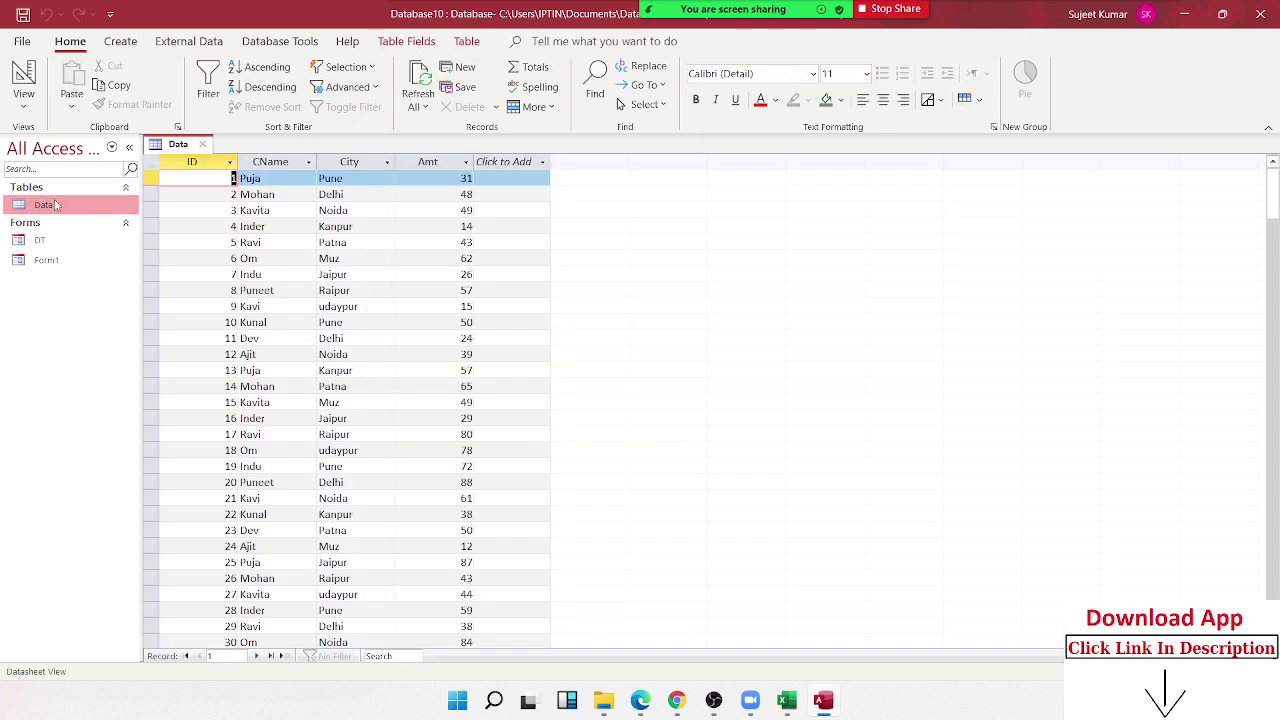